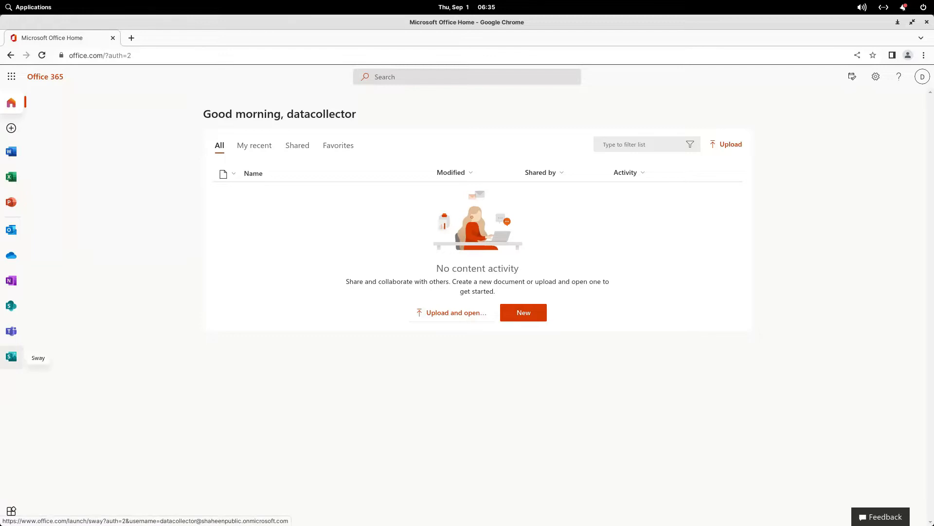
Step: From Office Home's Create menu, launch Microsoft Forms in a new tab
{"action": "left_click", "coordinate": [11, 127]}
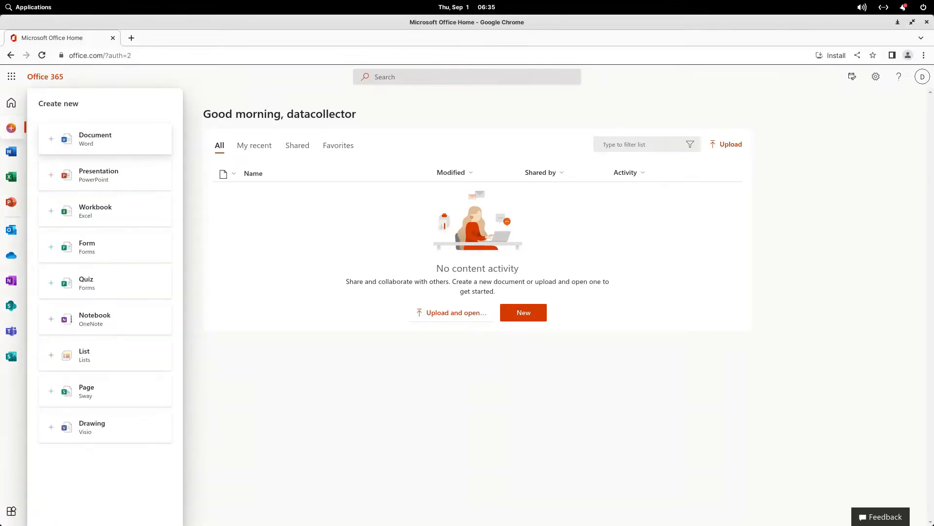
{"action": "left_click", "coordinate": [87, 247]}
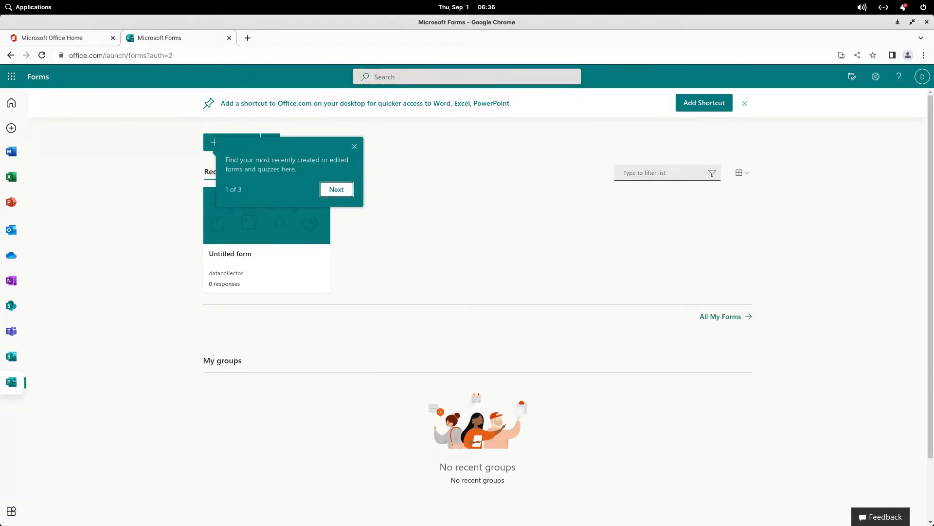
Step: Dismiss the intro tip and pin the Untitled form, confirming it appears under Pinned
{"action": "left_click", "coordinate": [354, 147]}
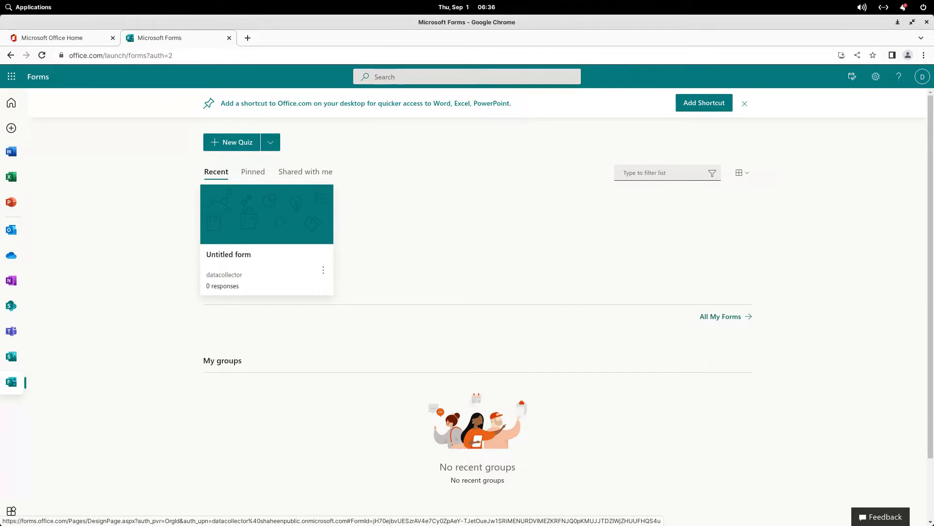
{"action": "left_click", "coordinate": [253, 171]}
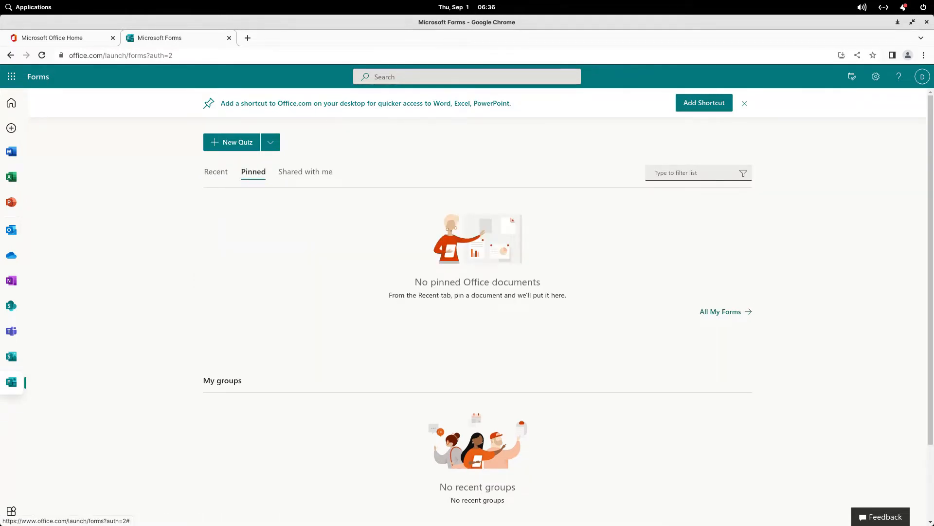
{"action": "left_click", "coordinate": [216, 171]}
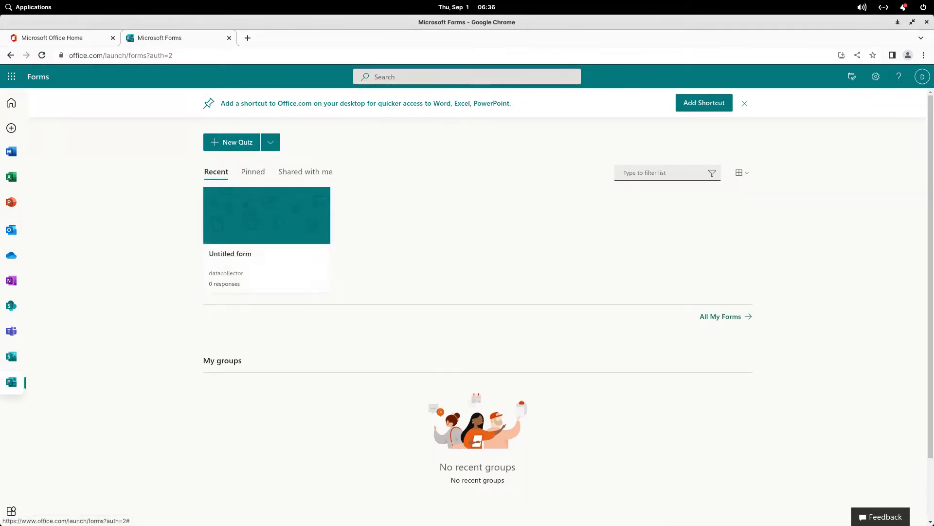
{"action": "left_click", "coordinate": [322, 270]}
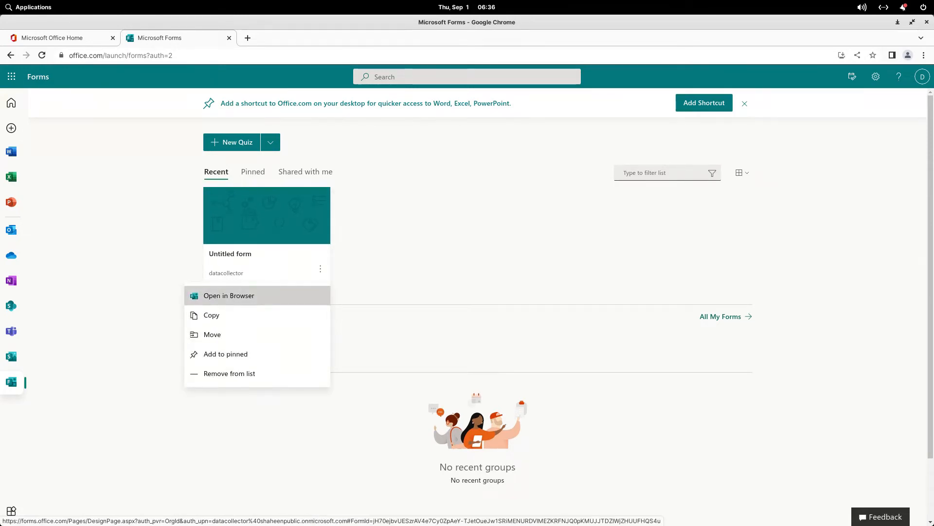
{"action": "left_click", "coordinate": [225, 354]}
{"action": "left_click", "coordinate": [253, 172]}
{"action": "left_click", "coordinate": [215, 171]}
{"action": "left_click", "coordinate": [253, 171]}
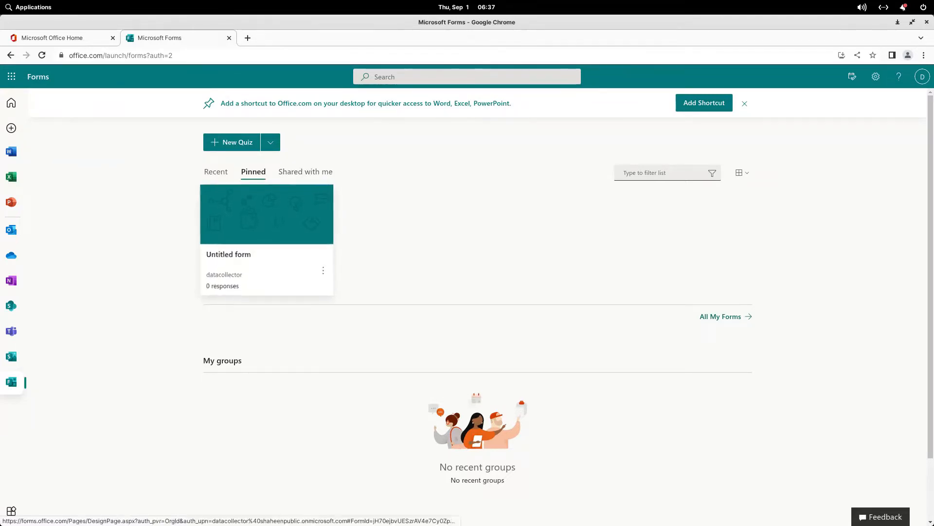
Step: Check the Shared with me list, then bring up the new-form choices
{"action": "left_click", "coordinate": [306, 172]}
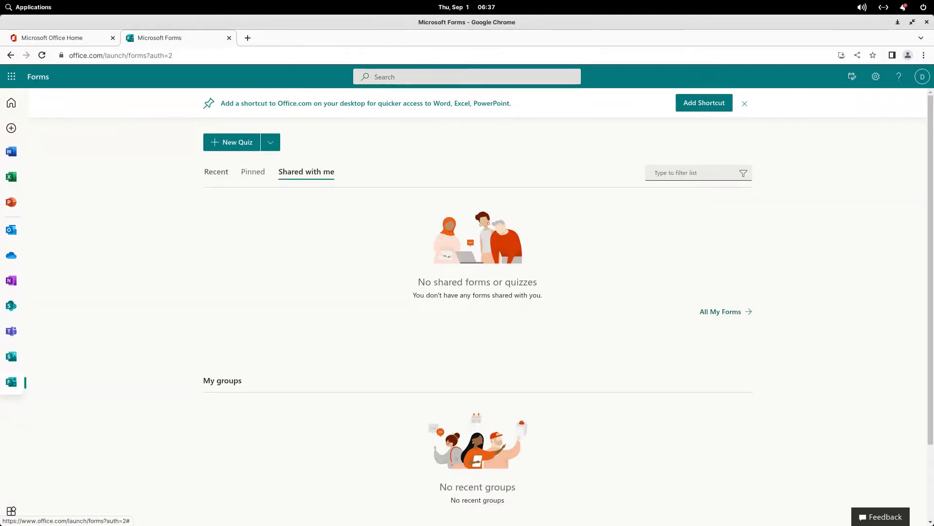
{"action": "left_click", "coordinate": [216, 172]}
{"action": "left_click", "coordinate": [271, 142]}
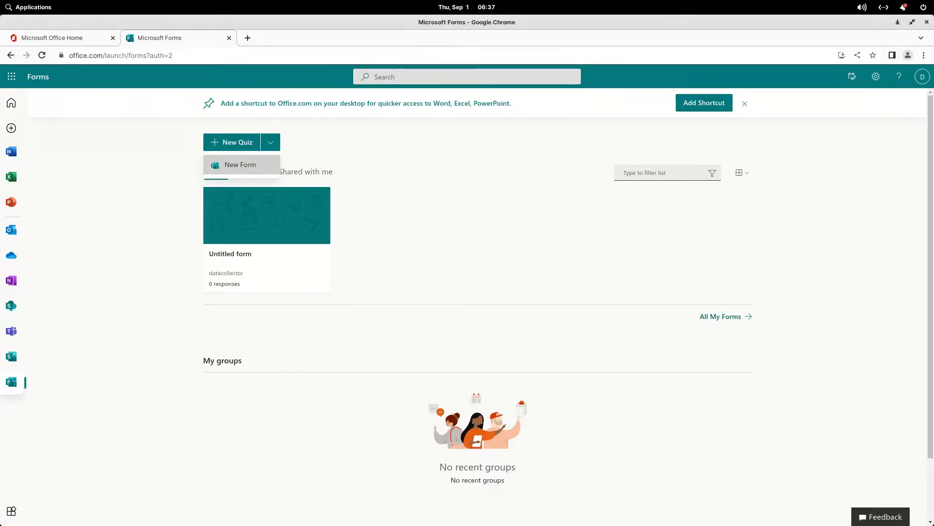
Step: Choose New Form to start a blank Untitled form
{"action": "left_click", "coordinate": [240, 164]}
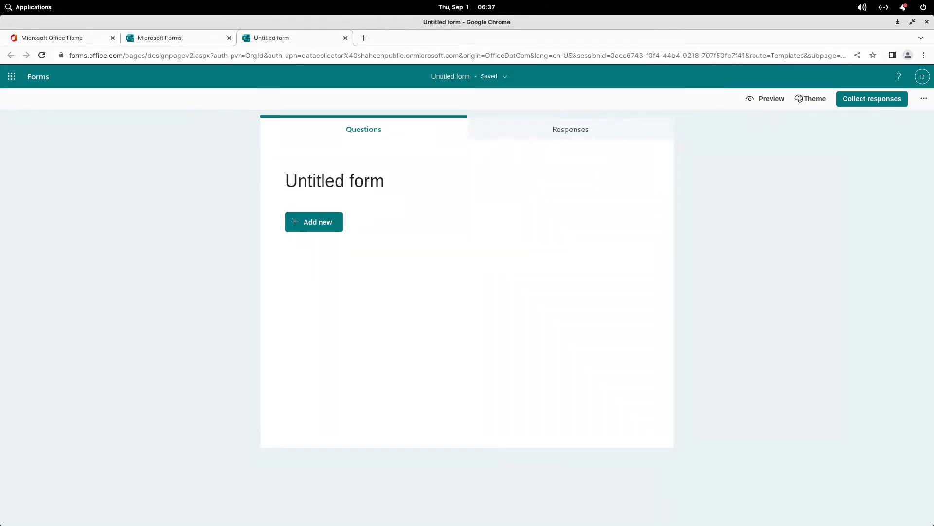
{"action": "left_click", "coordinate": [570, 130]}
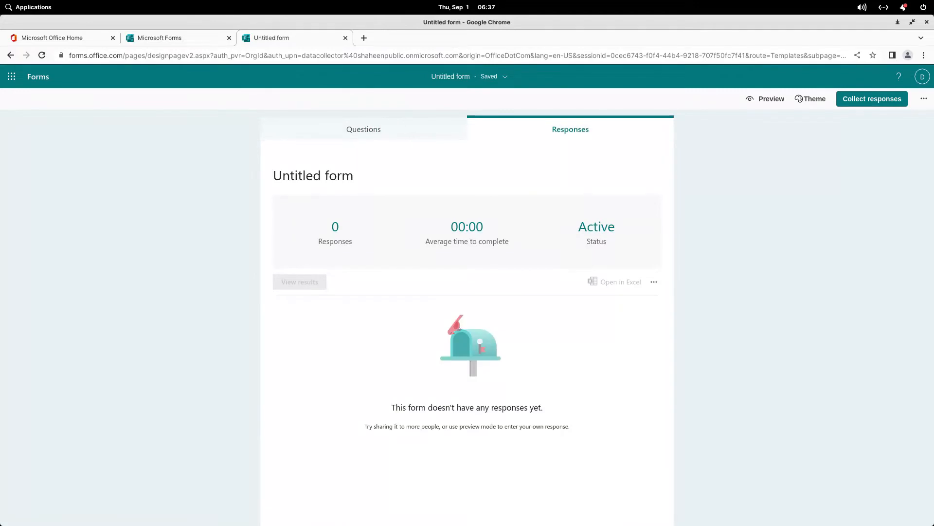
{"action": "left_click", "coordinate": [363, 130]}
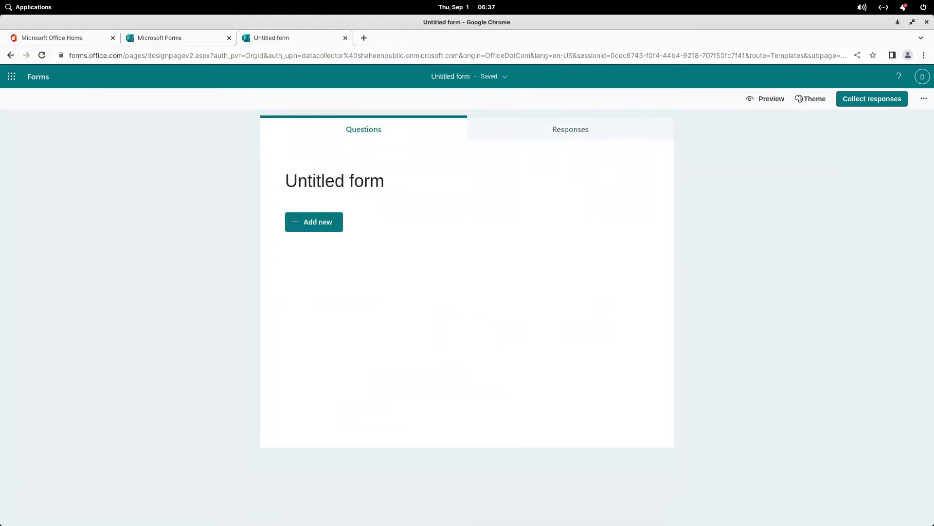
{"action": "left_click", "coordinate": [11, 76]}
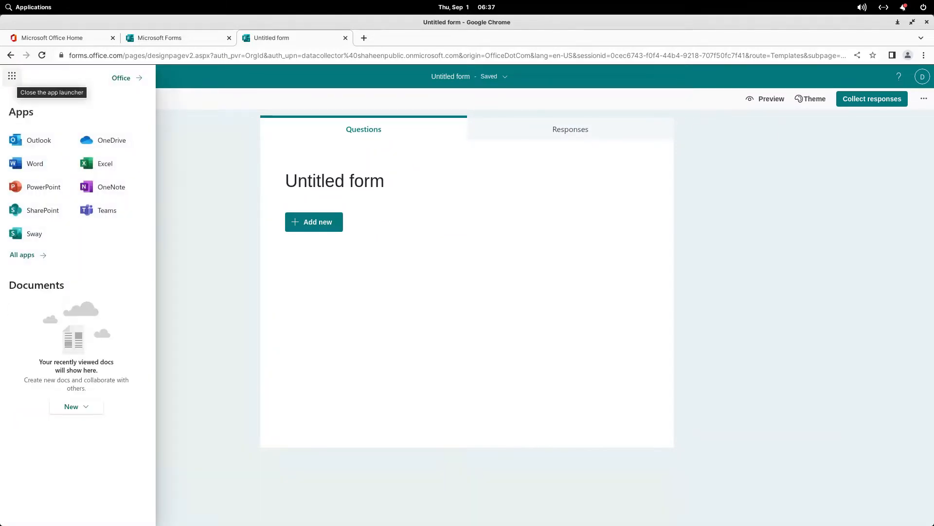
{"action": "left_click", "coordinate": [11, 76]}
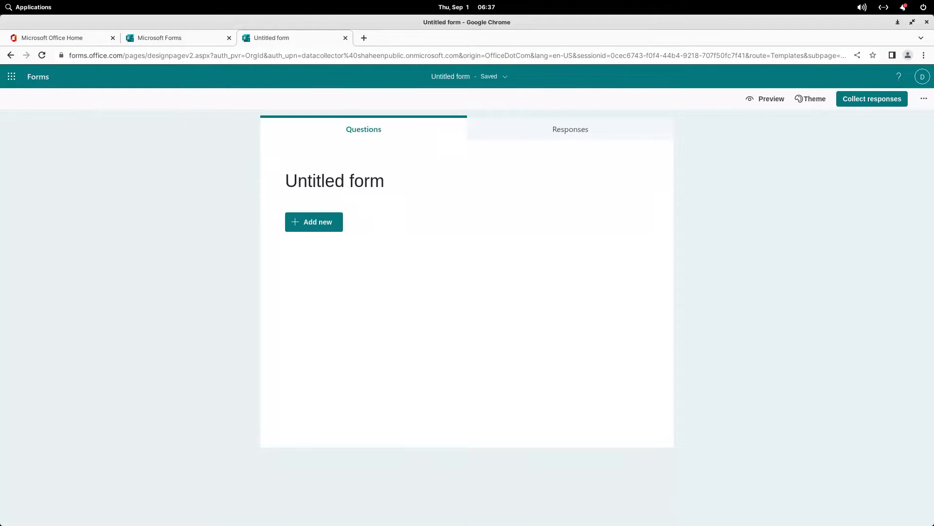
{"action": "left_click", "coordinate": [471, 77]}
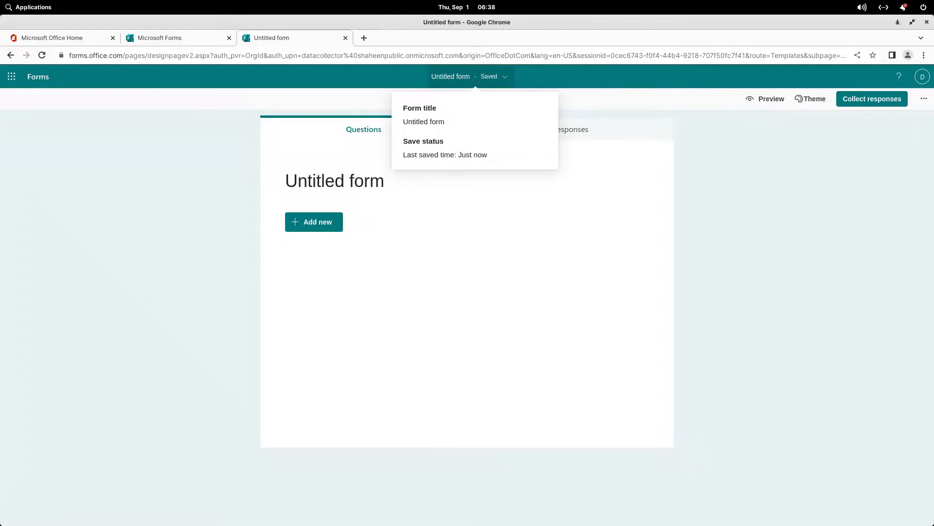
{"action": "key", "text": "Escape"}
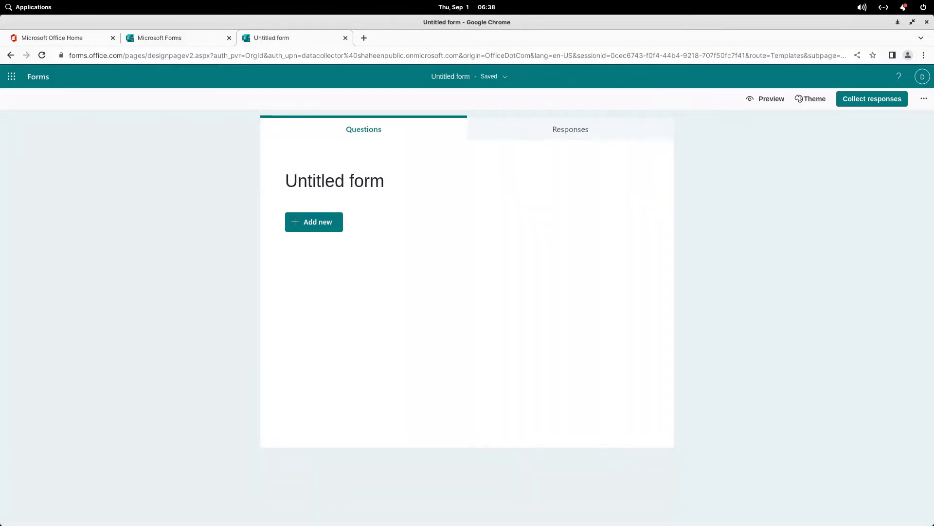
Step: Preview the empty form in computer and mobile layouts, then show the theme gallery
{"action": "left_click", "coordinate": [765, 99]}
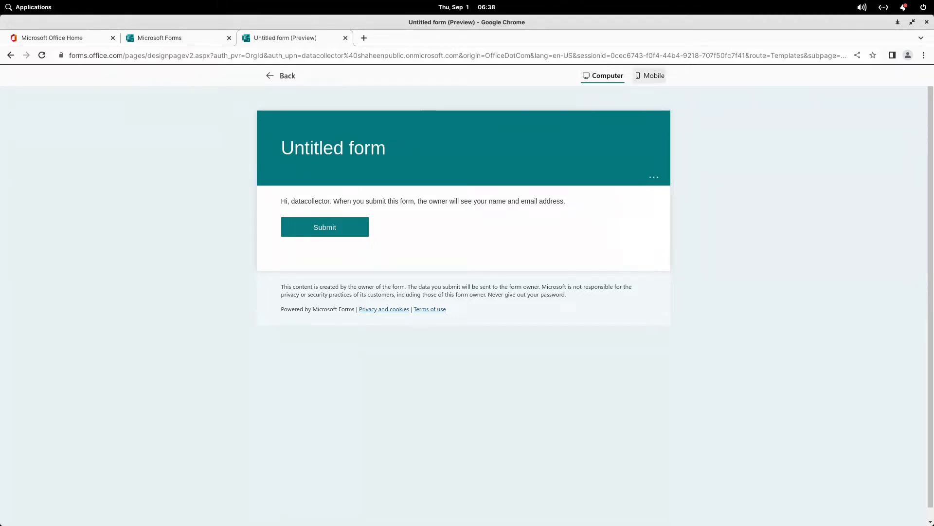
{"action": "left_click", "coordinate": [649, 75]}
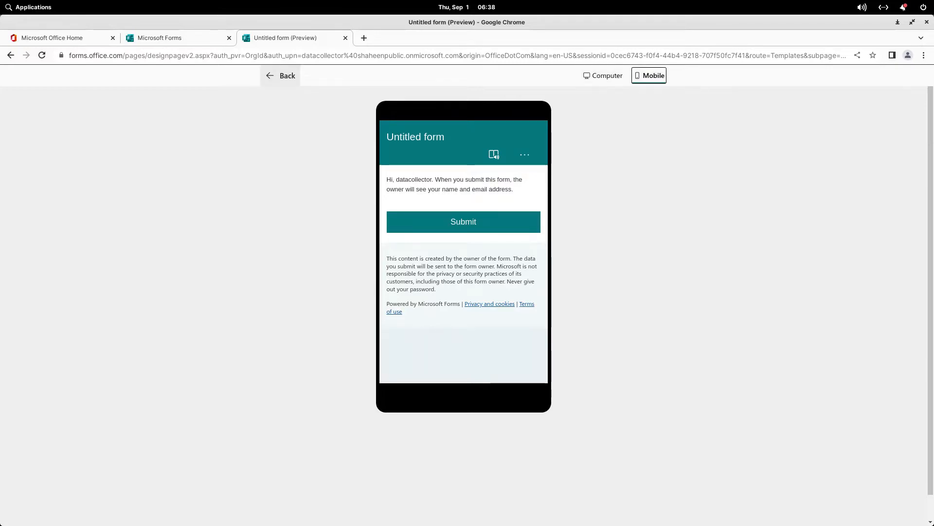
{"action": "left_click", "coordinate": [280, 76]}
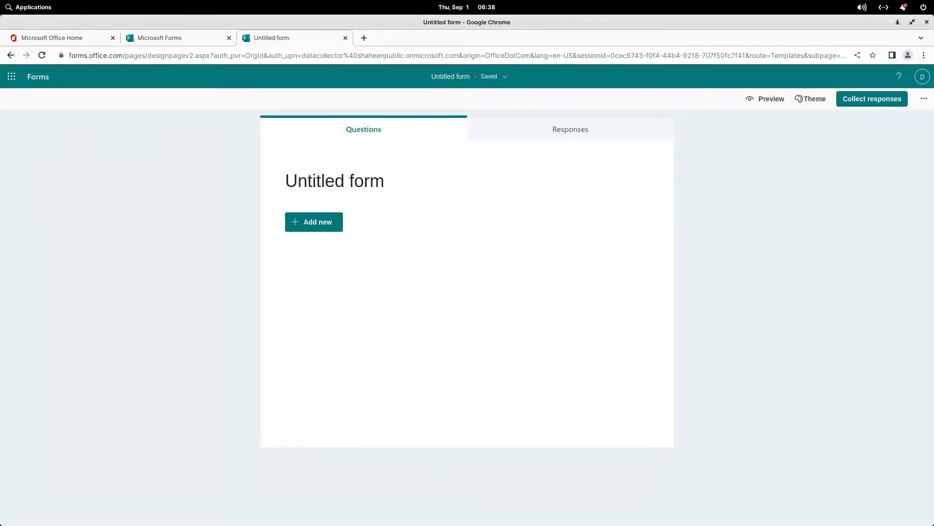
{"action": "left_click", "coordinate": [811, 99]}
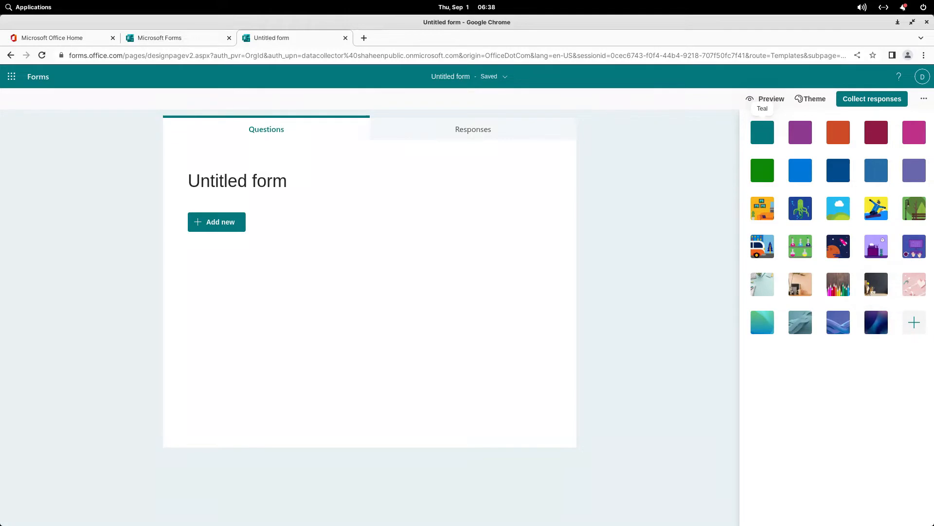
Step: Apply the dark desk photo theme with brown accents to the form
{"action": "left_click", "coordinate": [877, 284]}
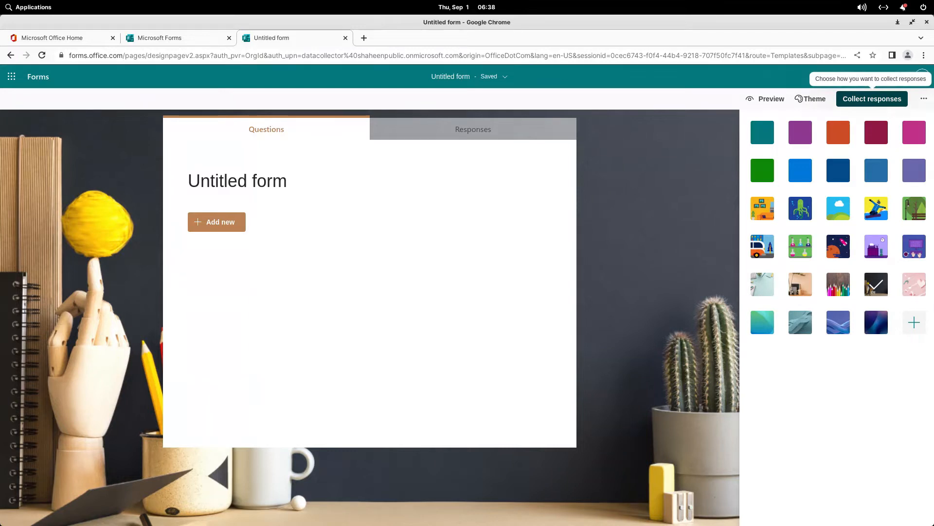
{"action": "left_click", "coordinate": [923, 98]}
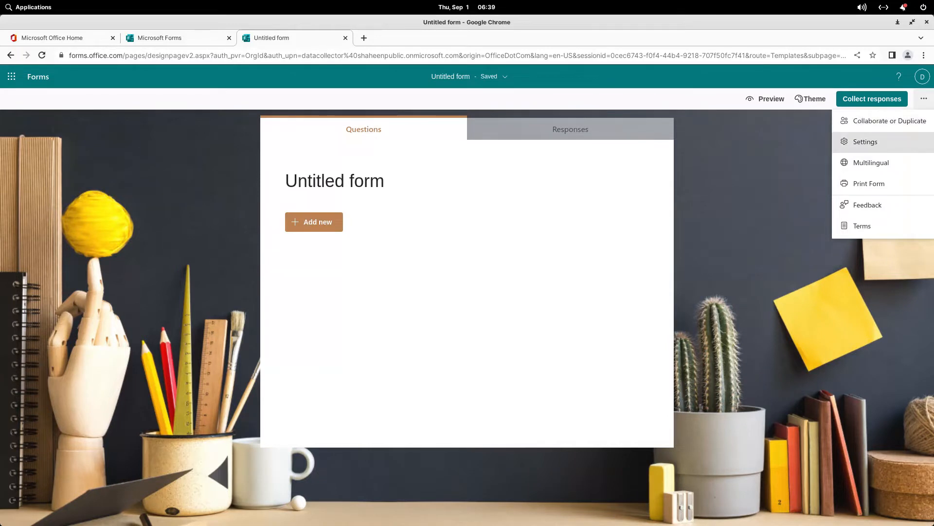
Step: Open the form's Settings panel showing who can respond
{"action": "left_click", "coordinate": [865, 141]}
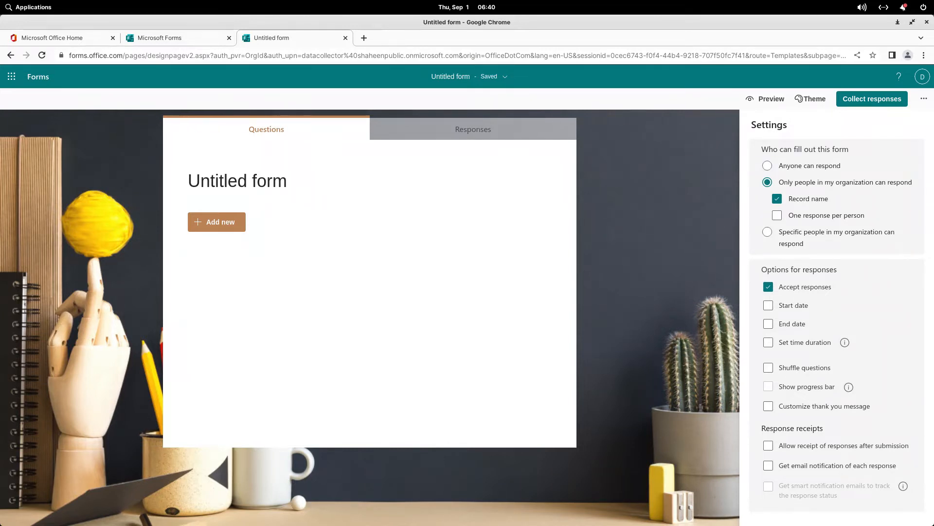
Step: Limit responses to specific people in the organization, one response per person
{"action": "left_click", "coordinate": [767, 166]}
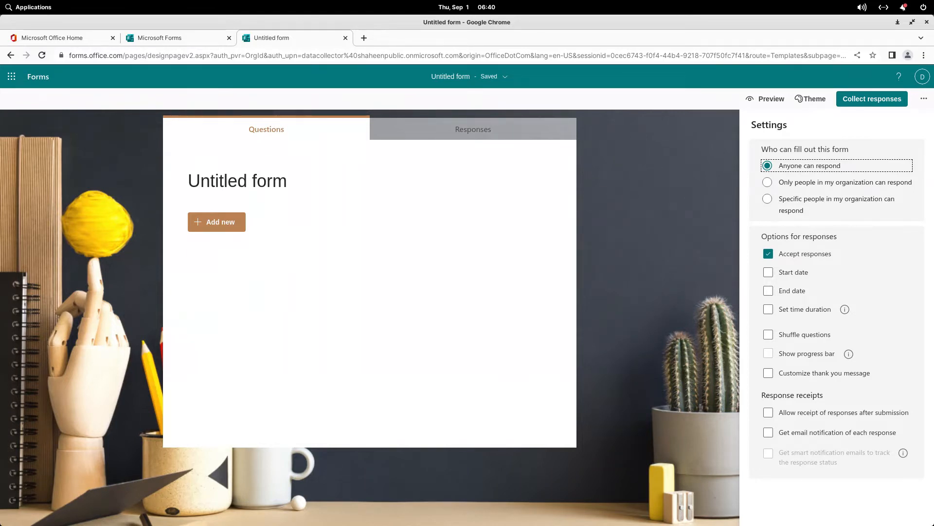
{"action": "left_click", "coordinate": [767, 182]}
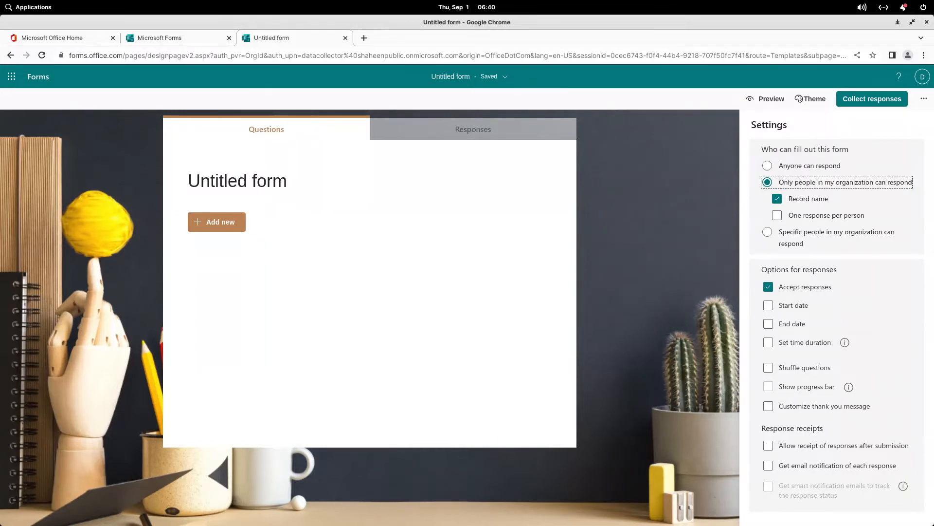
{"action": "key", "text": "Tab"}
{"action": "key", "text": "Tab"}
{"action": "key", "text": "space"}
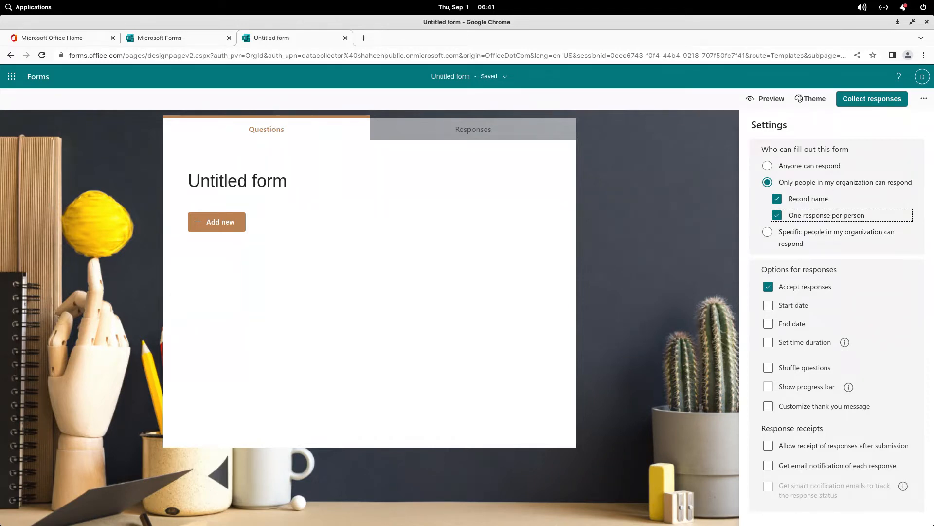
{"action": "left_click", "coordinate": [768, 232]}
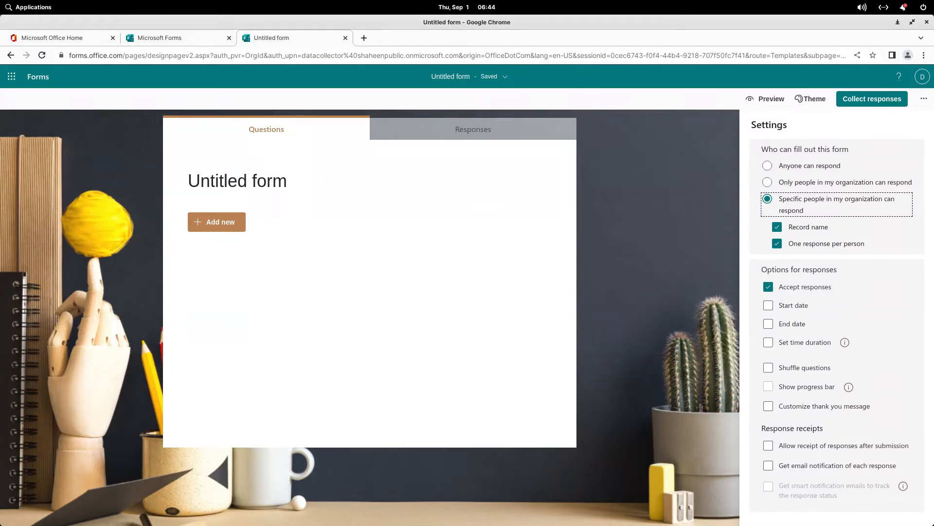
Step: Turn on the customized thank-you message and start editing its text
{"action": "left_click", "coordinate": [768, 406]}
{"action": "left_click", "coordinate": [833, 442]}
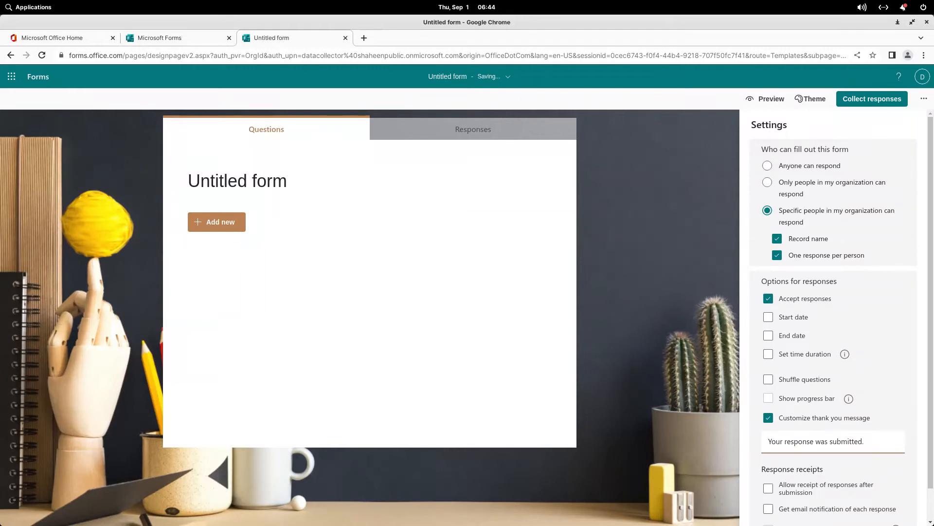
{"action": "scroll", "coordinate": [833, 316], "scroll_direction": "down", "scroll_amount": 1}
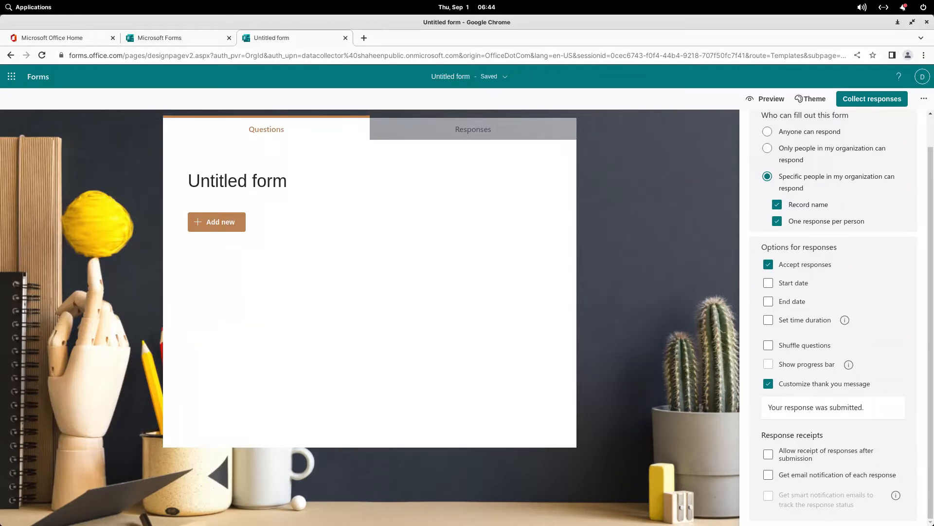
Step: Close Settings and show the question-type choices for a first question
{"action": "left_click", "coordinate": [924, 98]}
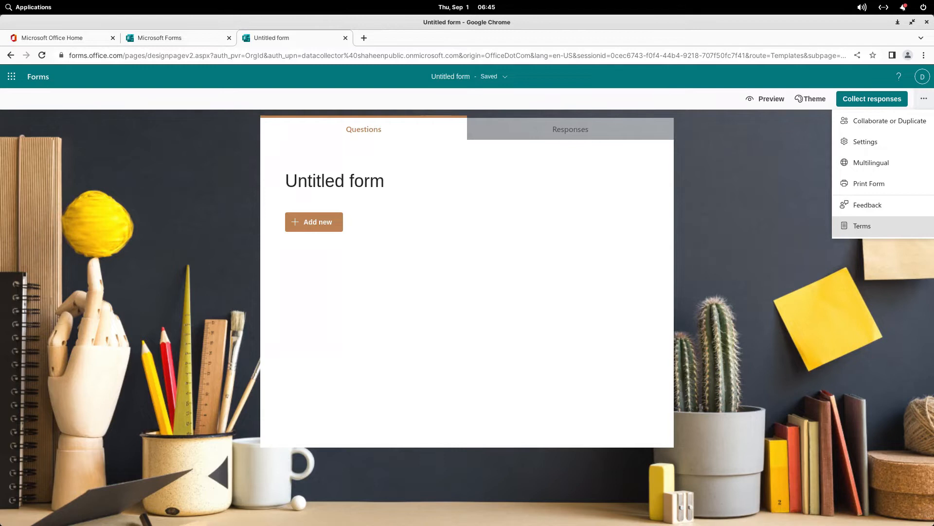
{"action": "left_click", "coordinate": [516, 182]}
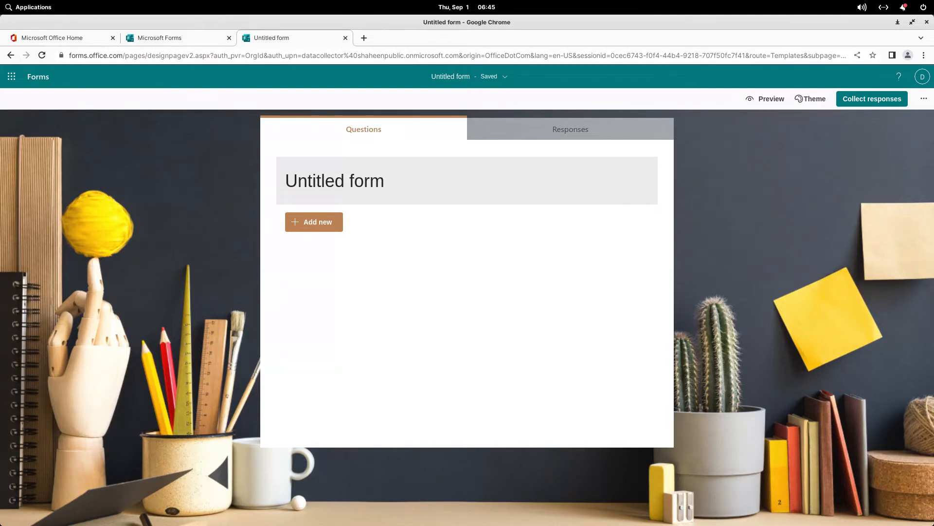
{"action": "left_click", "coordinate": [314, 222]}
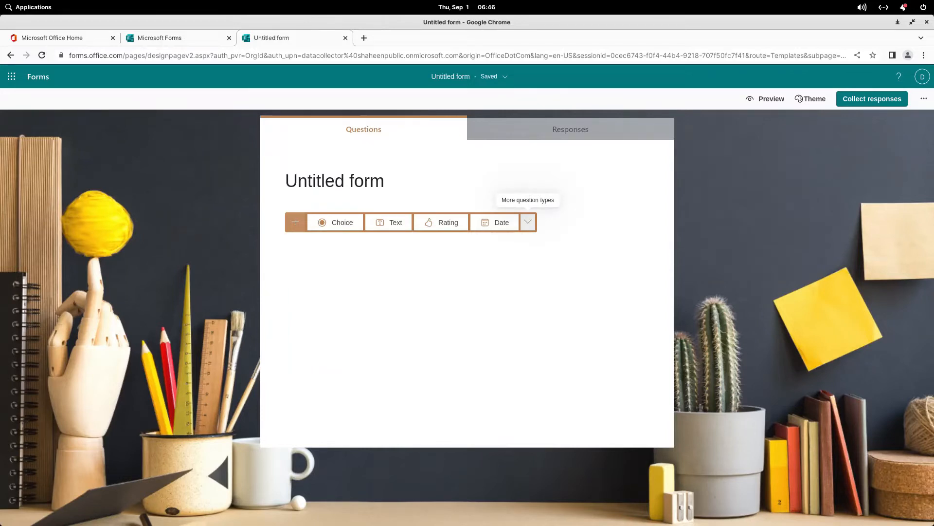
Step: Review the extra question types (Ranking, Likert, Upload File, Net Promoter Score, Section), then close them
{"action": "left_click", "coordinate": [528, 222]}
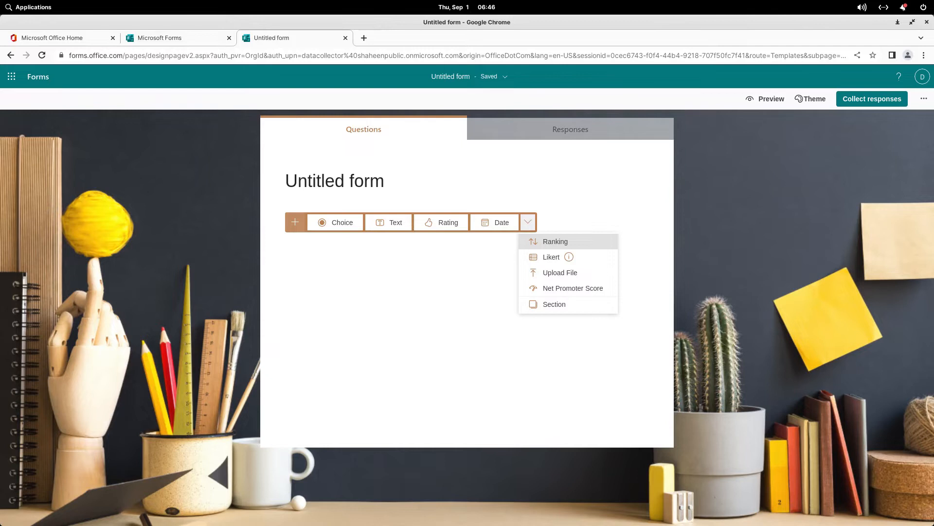
{"action": "mouse_move", "coordinate": [569, 257]}
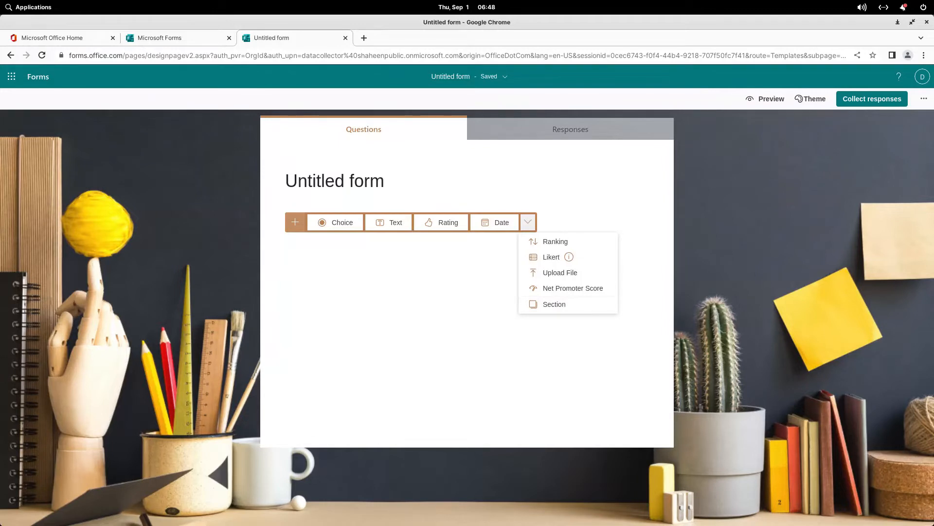
{"action": "left_click", "coordinate": [295, 222]}
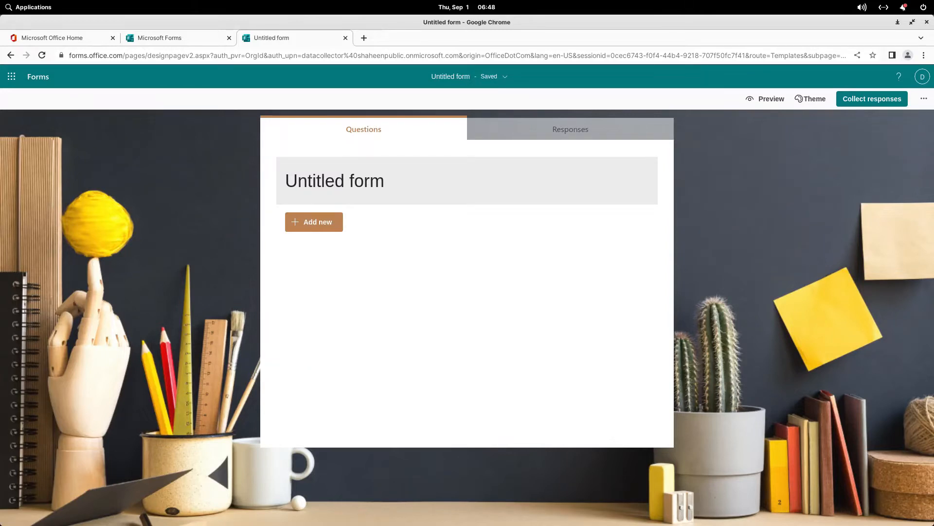
Step: Title the form 'Information Collection' and show the question types beneath it
{"action": "left_click", "coordinate": [335, 181]}
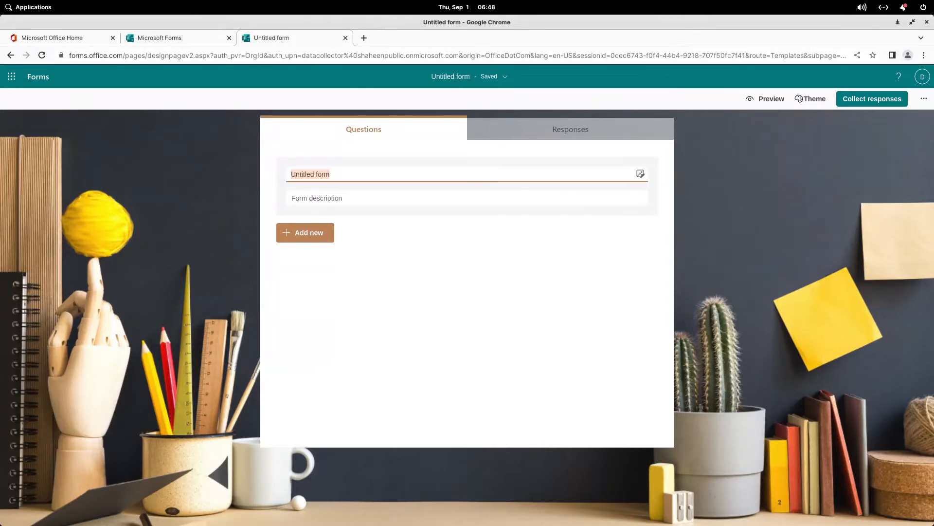
{"action": "type", "text": "Information Colle"}
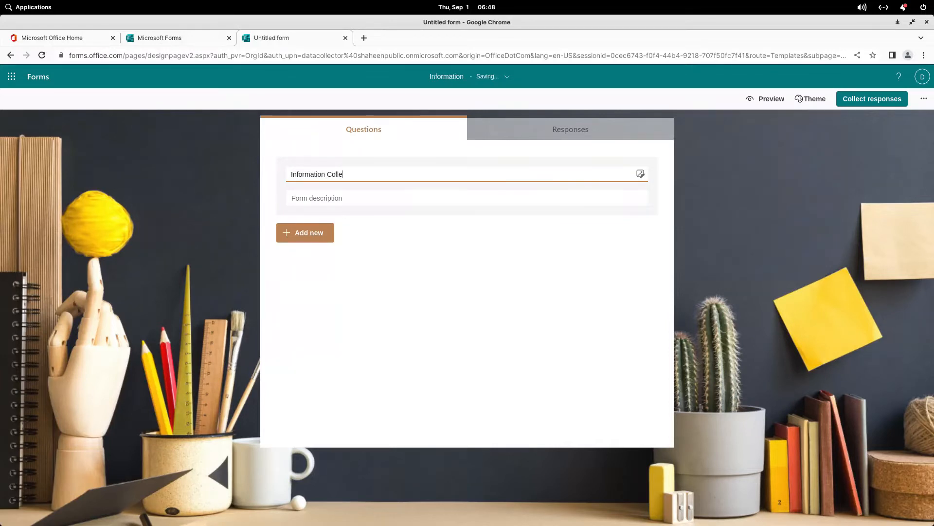
{"action": "type", "text": "ction"}
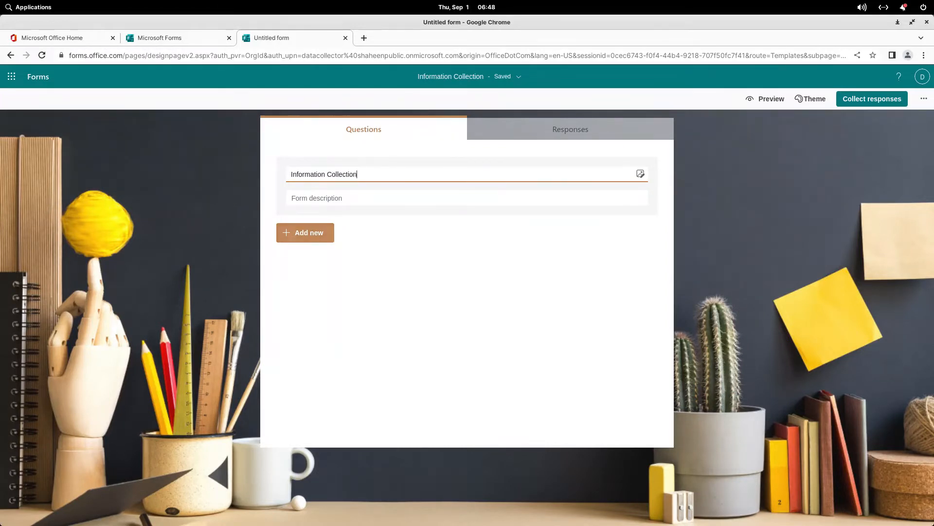
{"action": "left_click", "coordinate": [306, 233]}
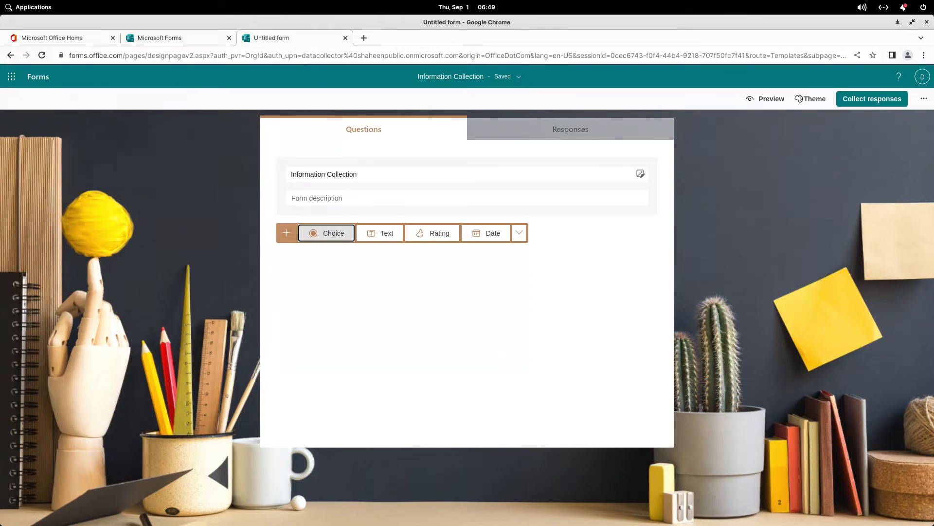
Step: Add choice question 'Do we have your consent to collect you information?' with Yes and No options
{"action": "key", "text": "Return"}
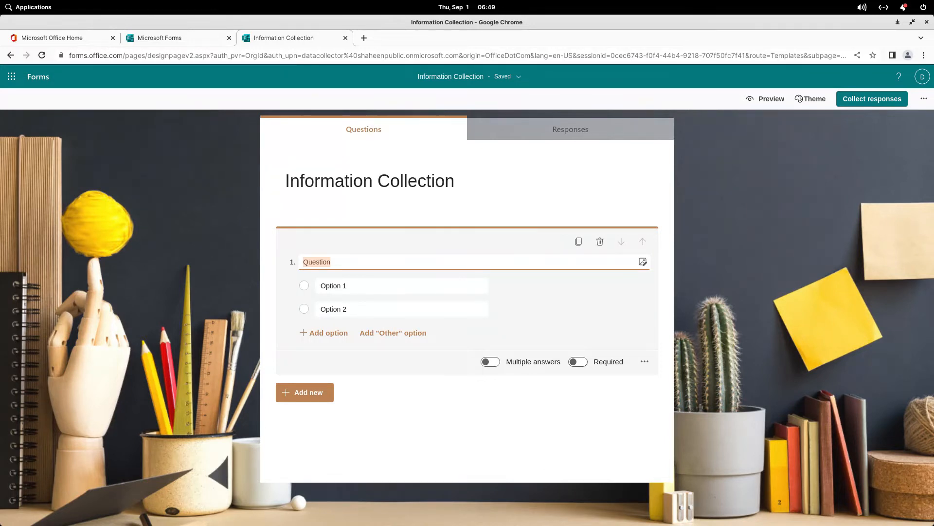
{"action": "type", "text": "Do we have your "}
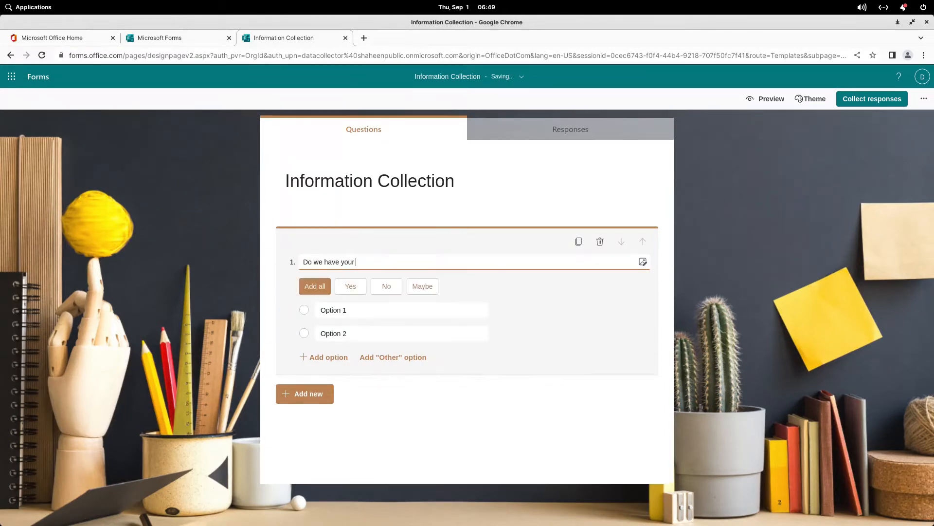
{"action": "type", "text": "concent to collect you "}
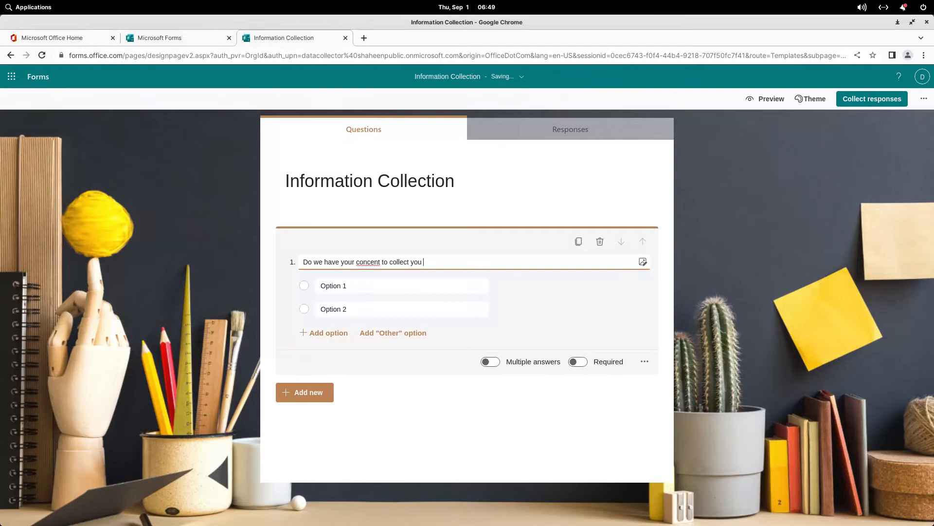
{"action": "type", "text": "informsa"}
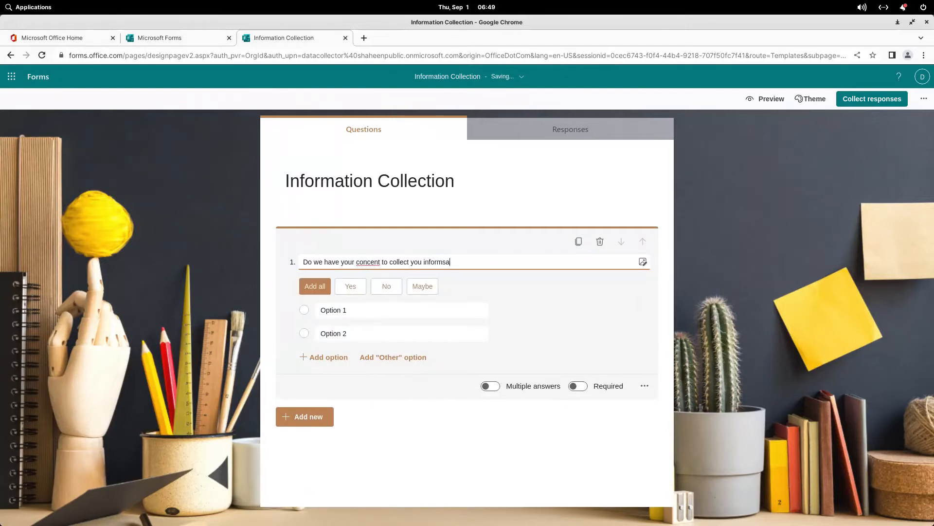
{"action": "type", "text": "tion?"}
{"action": "right_click", "coordinate": [426, 262]}
{"action": "left_click", "coordinate": [444, 267]}
{"action": "right_click", "coordinate": [370, 262]}
{"action": "key", "text": "Down"}
{"action": "key", "text": "Down"}
{"action": "key", "text": "Down"}
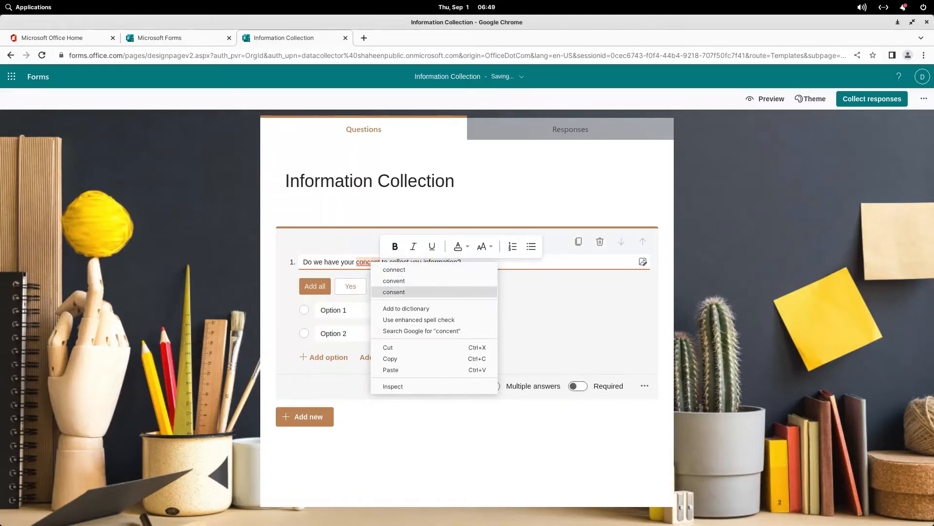
{"action": "key", "text": "Return"}
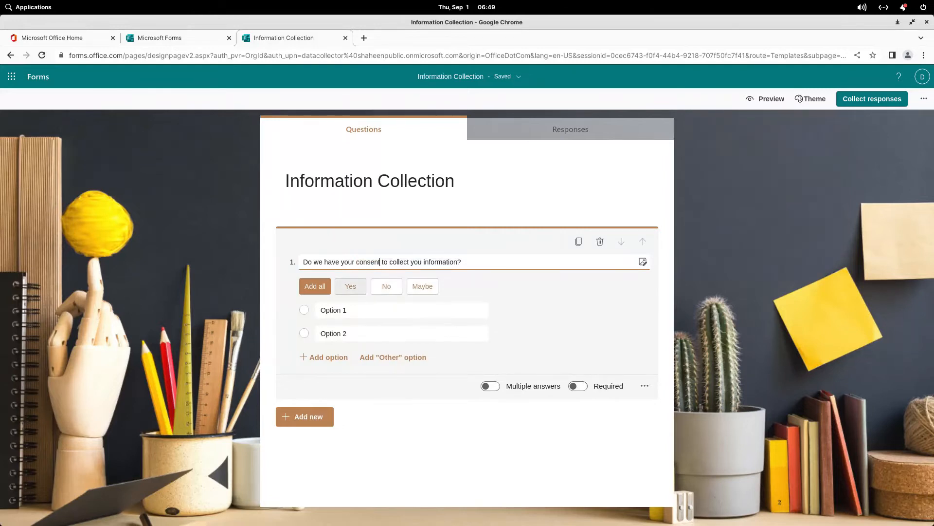
{"action": "left_click", "coordinate": [350, 286]}
{"action": "left_click", "coordinate": [351, 286]}
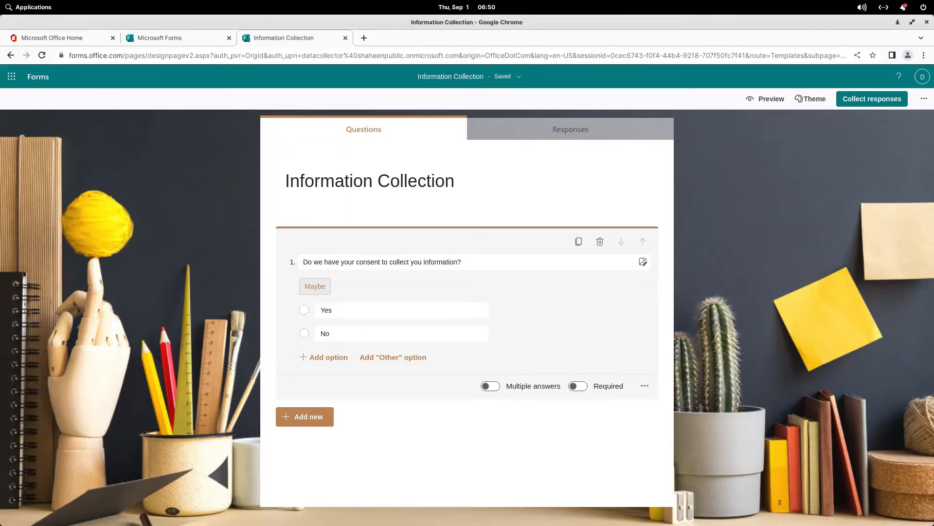
Step: Make the consent question required, keeping it single-answer
{"action": "left_click", "coordinate": [490, 386]}
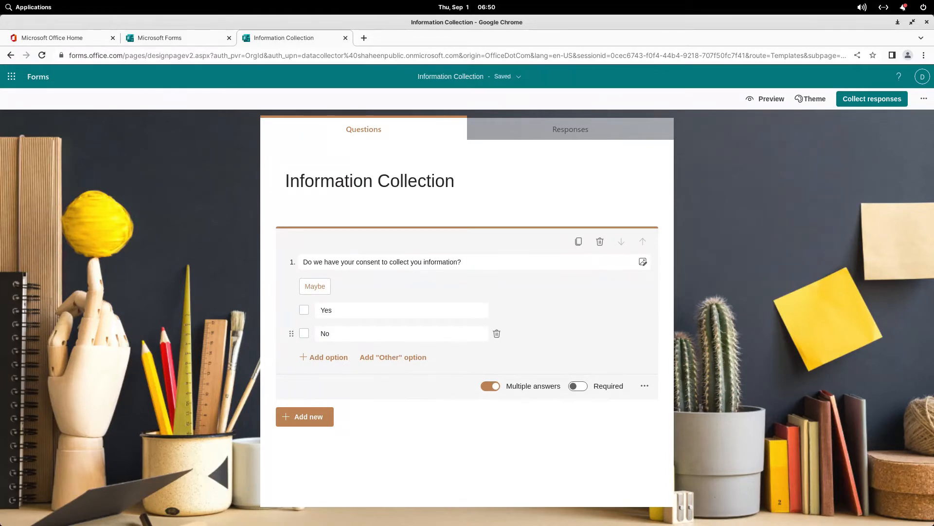
{"action": "left_click", "coordinate": [490, 386]}
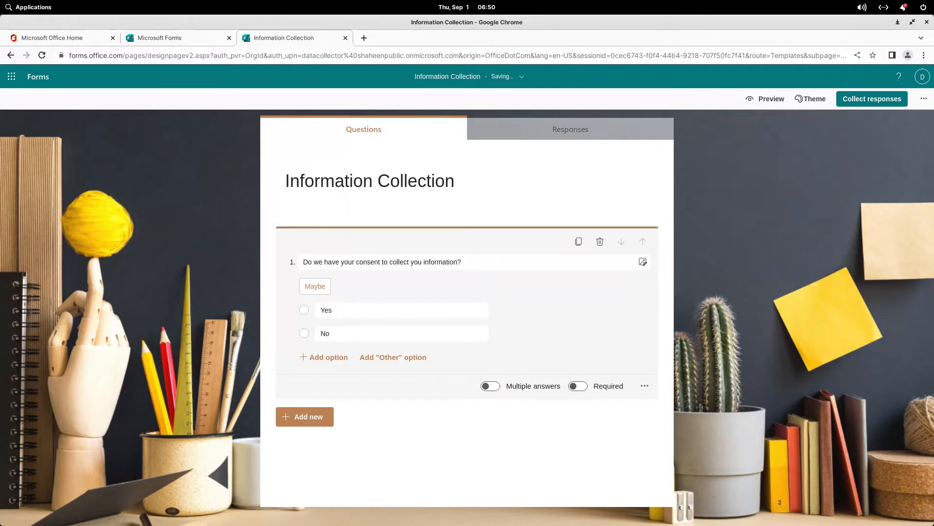
{"action": "left_click", "coordinate": [578, 386]}
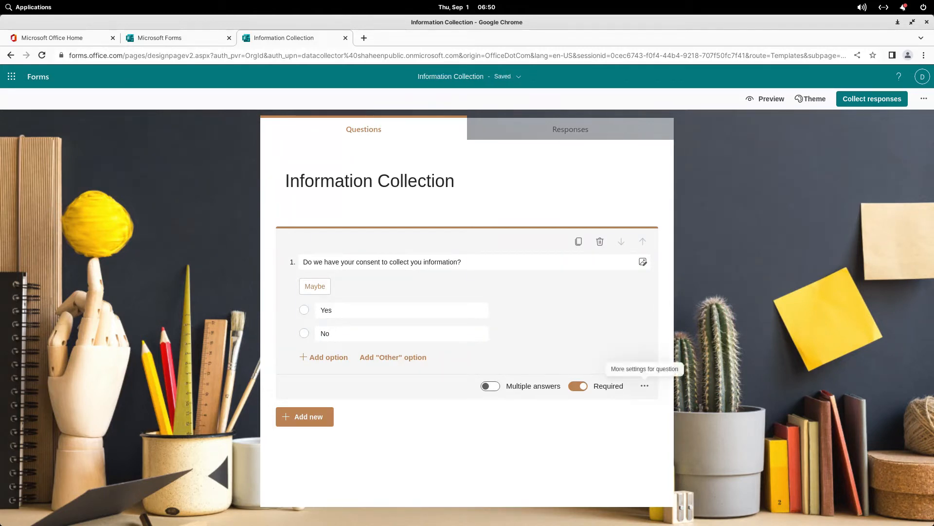
Step: Enable a subtitle line on the consent question and bring up the new-question types
{"action": "left_click", "coordinate": [644, 386]}
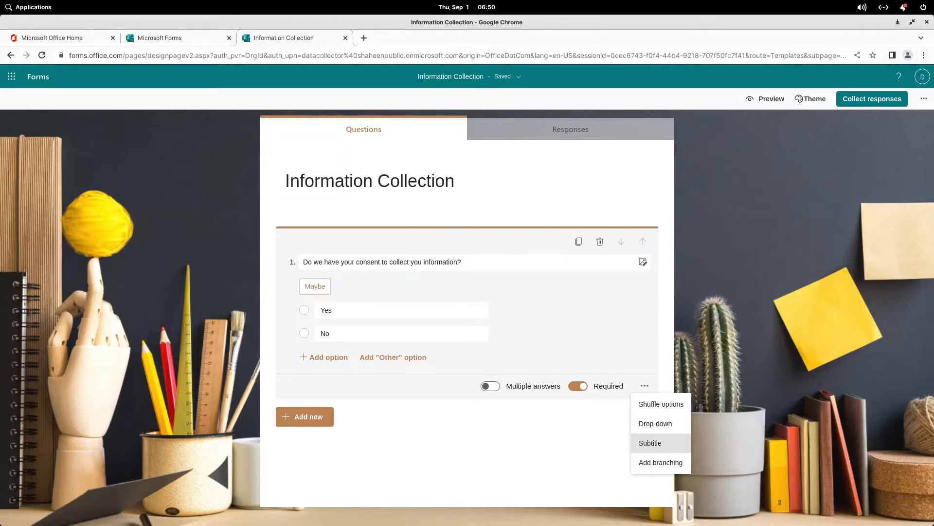
{"action": "left_click", "coordinate": [650, 443]}
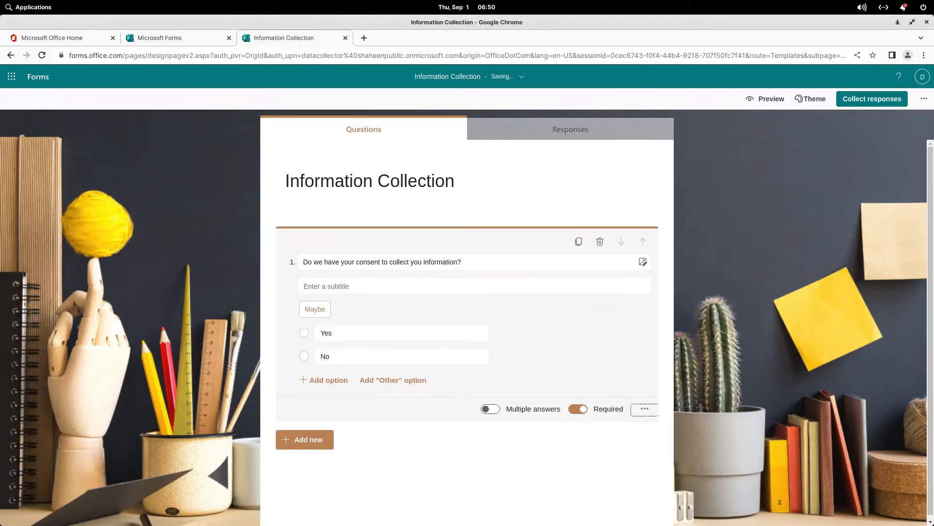
{"action": "left_click", "coordinate": [645, 408]}
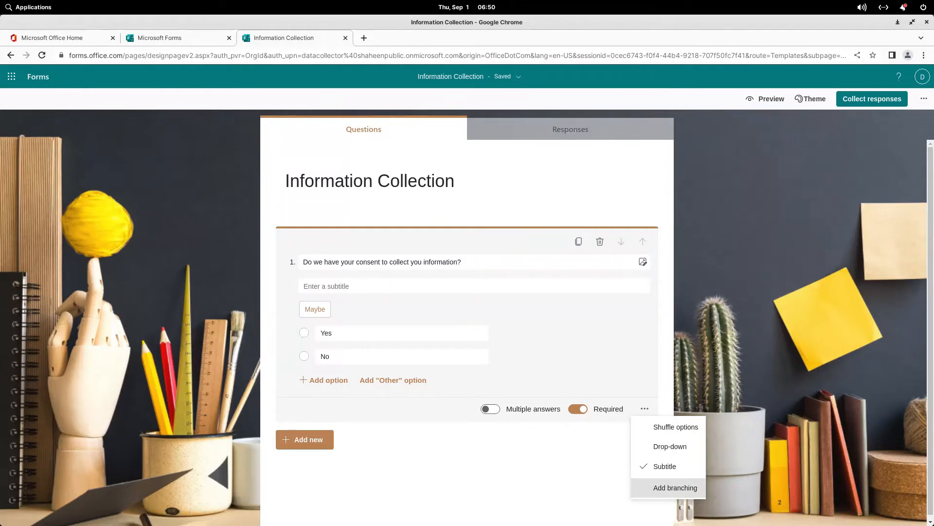
{"action": "left_click", "coordinate": [560, 355]}
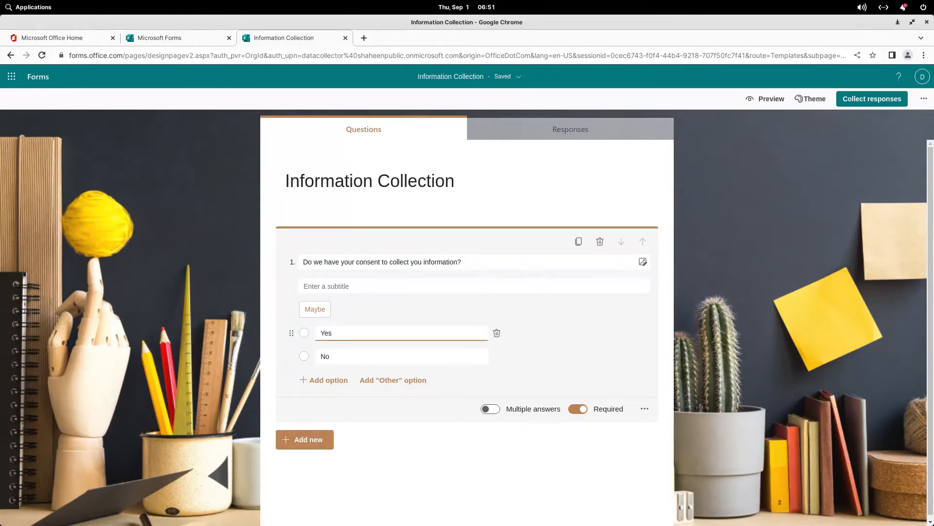
{"action": "left_click", "coordinate": [304, 439]}
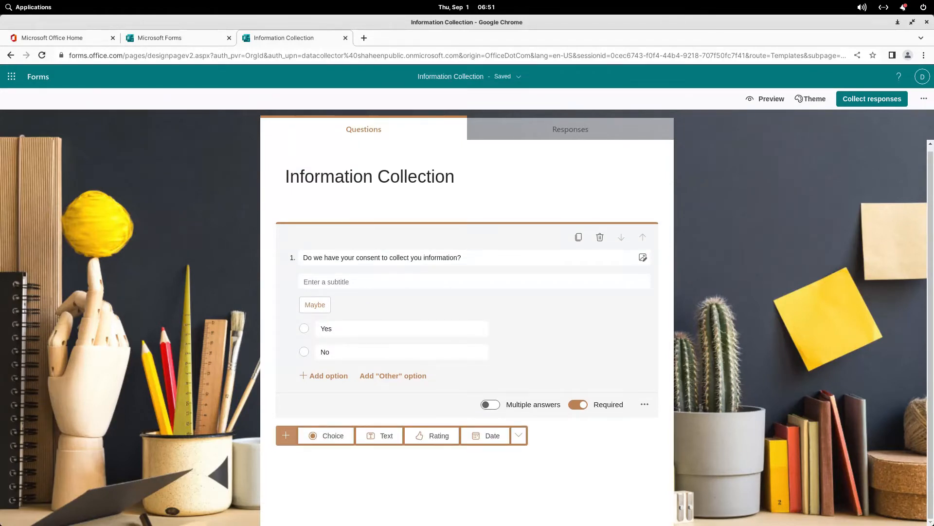
Step: Add text question 2 titled 'Name'
{"action": "left_click", "coordinate": [379, 435]}
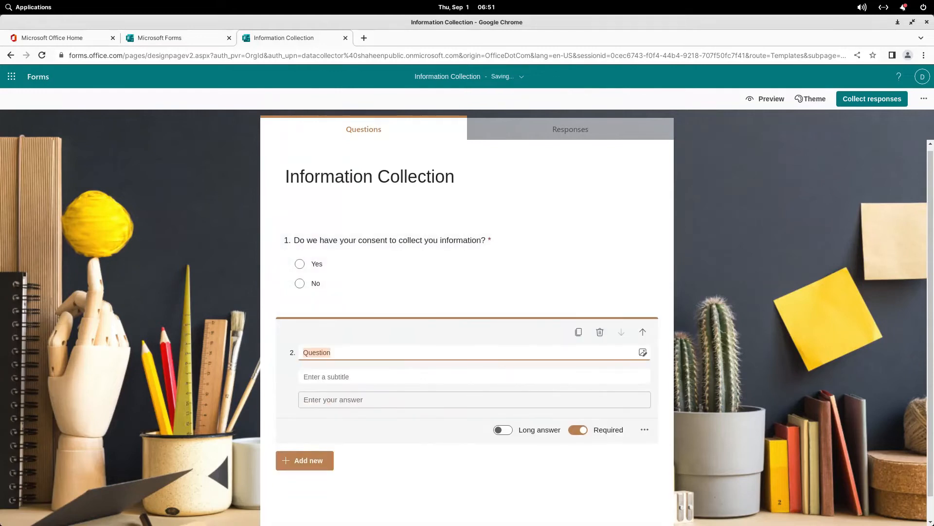
{"action": "type", "text": "Name"}
{"action": "key", "text": "Return"}
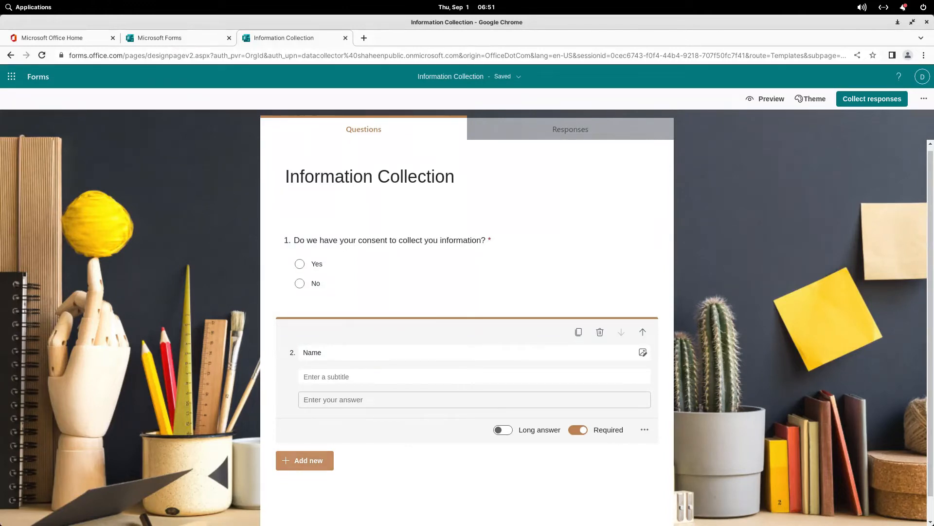
Step: Add text question 3 titled 'Phone Number'
{"action": "left_click", "coordinate": [305, 461]}
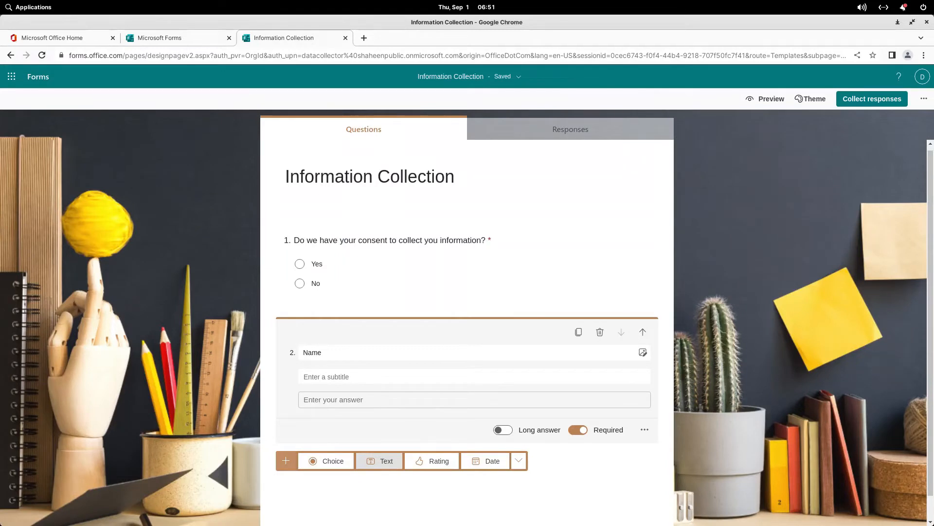
{"action": "left_click", "coordinate": [380, 461]}
{"action": "type", "text": "Phone M"}
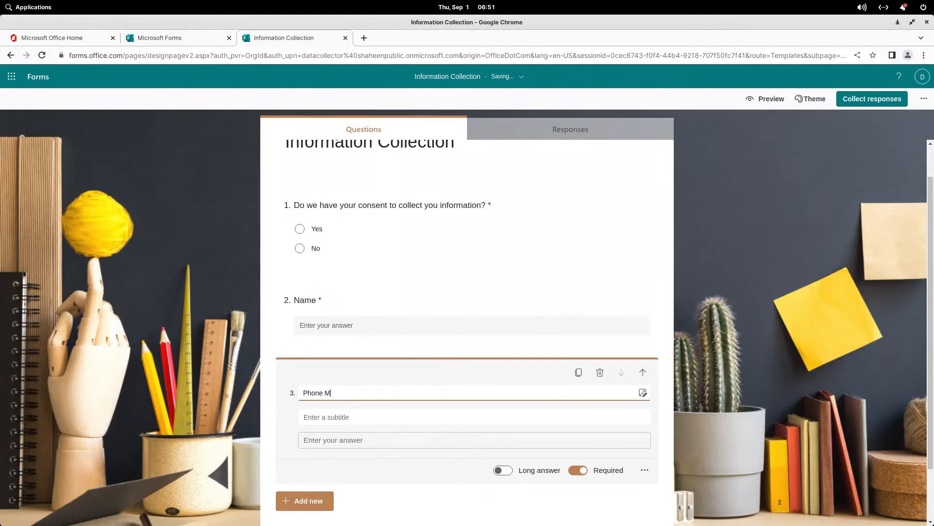
{"action": "key", "text": "BackSpace"}
{"action": "type", "text": "Number"}
{"action": "key", "text": "Tab"}
{"action": "left_click", "coordinate": [349, 392]}
{"action": "key", "text": "Tab"}
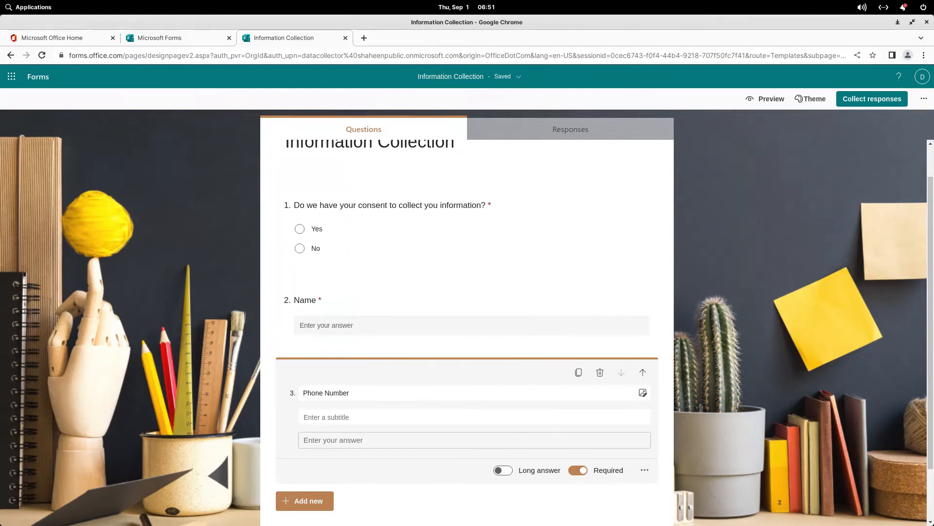
Step: Turn on Restrictions for the Phone Number question, keeping Number as the restriction type
{"action": "left_click", "coordinate": [645, 470]}
{"action": "key", "text": "Down"}
{"action": "key", "text": "Up"}
{"action": "key", "text": "Down"}
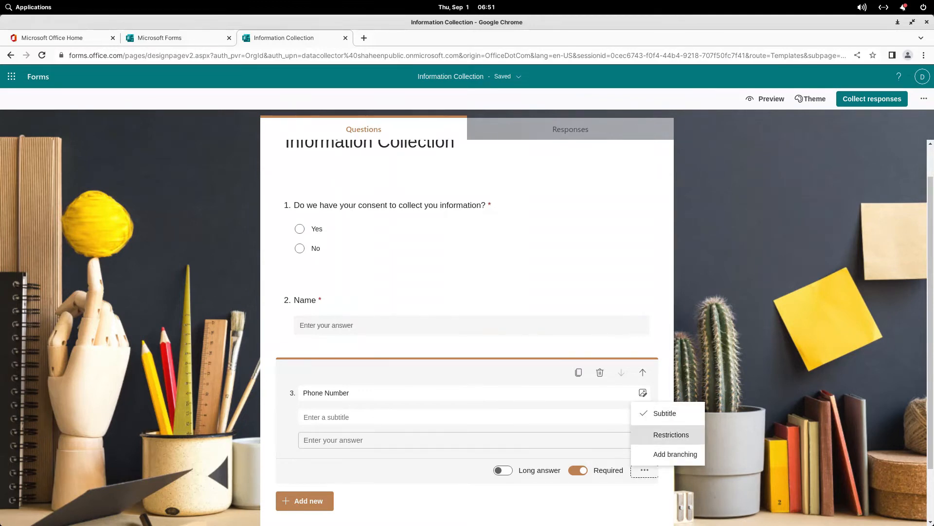
{"action": "key", "text": "Return"}
{"action": "key", "text": "Tab"}
{"action": "key", "text": "Return"}
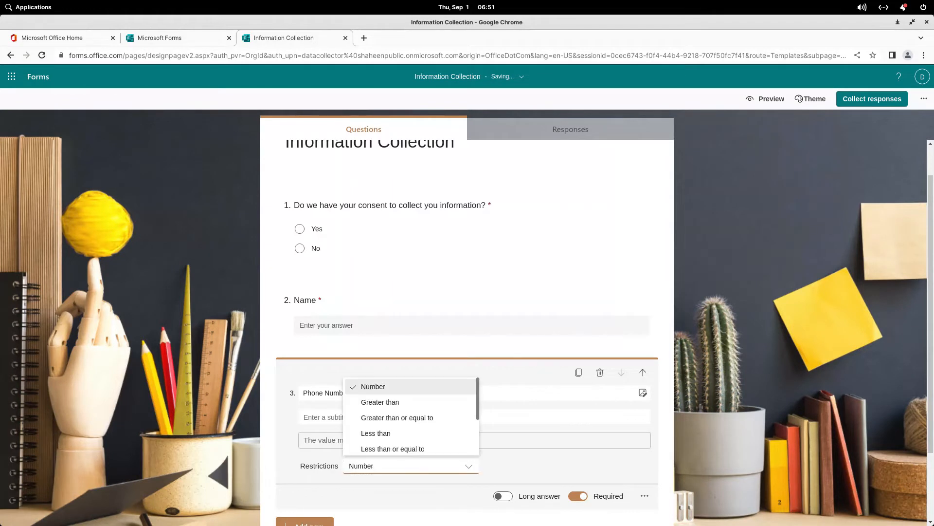
{"action": "key", "text": "Down"}
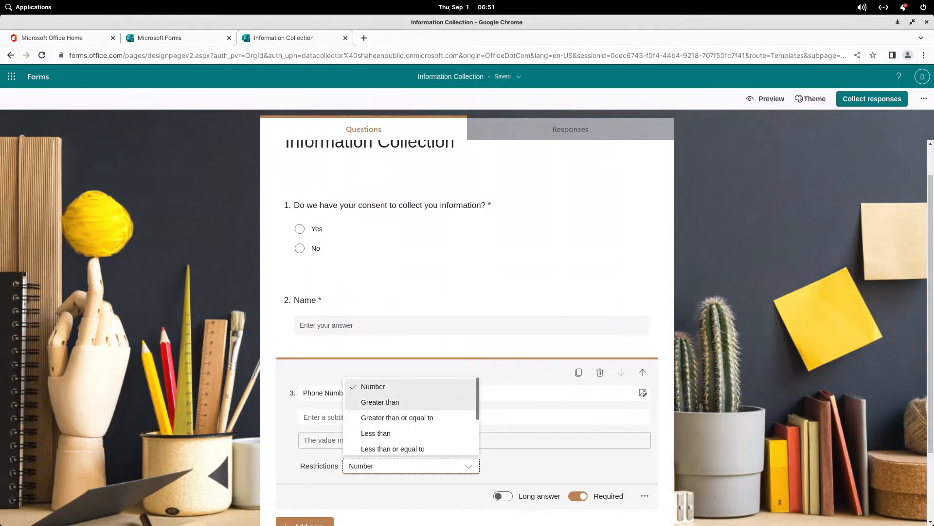
{"action": "key", "text": "Escape"}
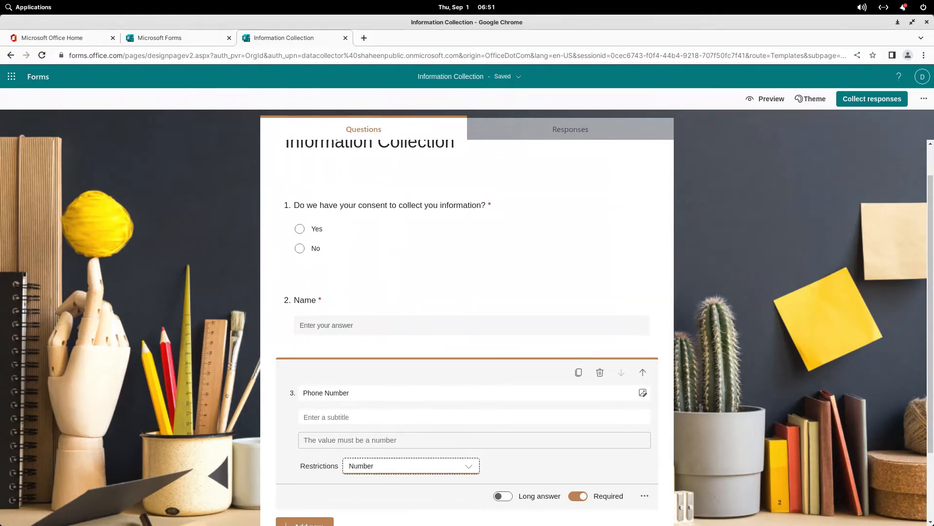
{"action": "key", "text": "Return"}
{"action": "scroll", "coordinate": [411, 400], "scroll_direction": "down", "scroll_amount": 3}
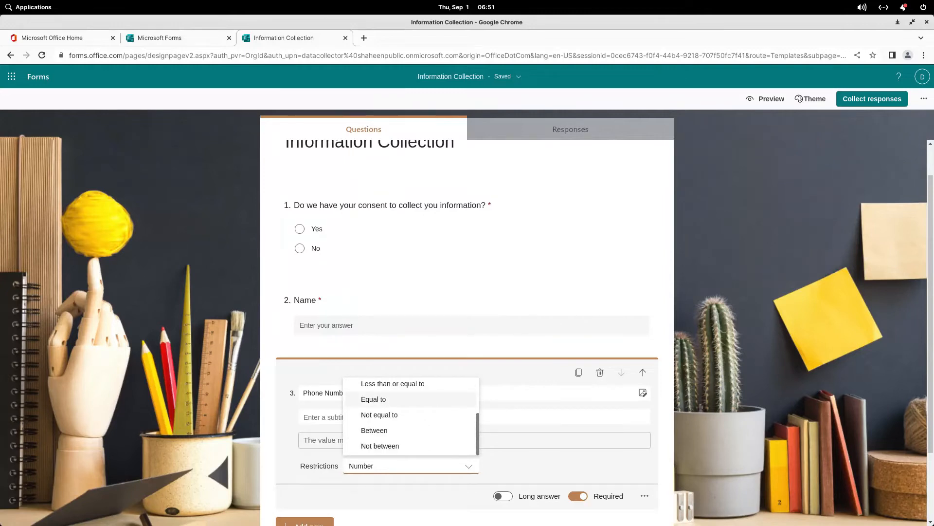
{"action": "scroll", "coordinate": [411, 400], "scroll_direction": "up", "scroll_amount": 3}
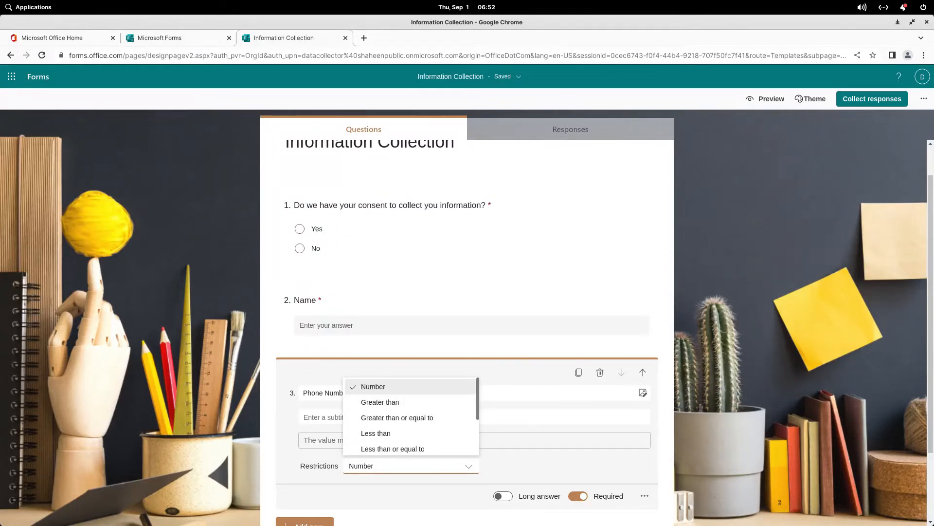
{"action": "key", "text": "Escape"}
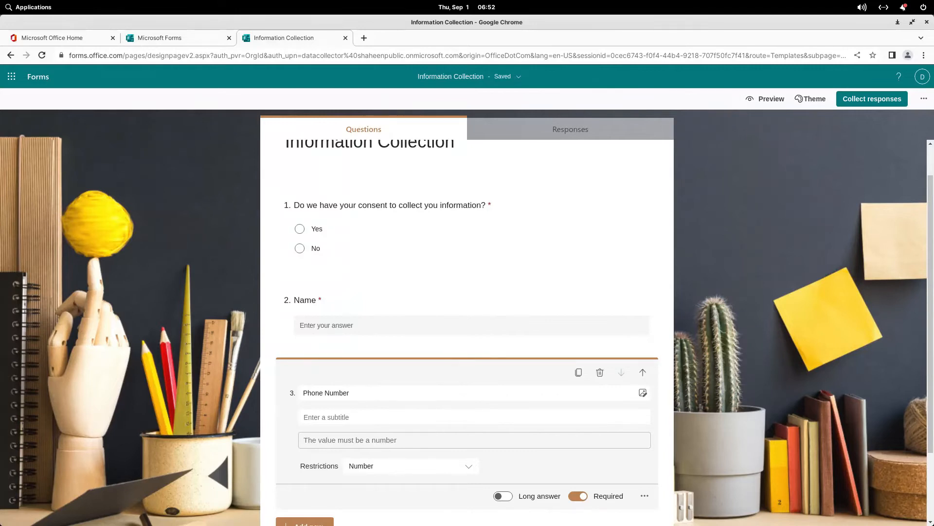
{"action": "scroll", "coordinate": [468, 316], "scroll_direction": "down", "scroll_amount": 1}
{"action": "scroll", "coordinate": [467, 316], "scroll_direction": "down", "scroll_amount": 2}
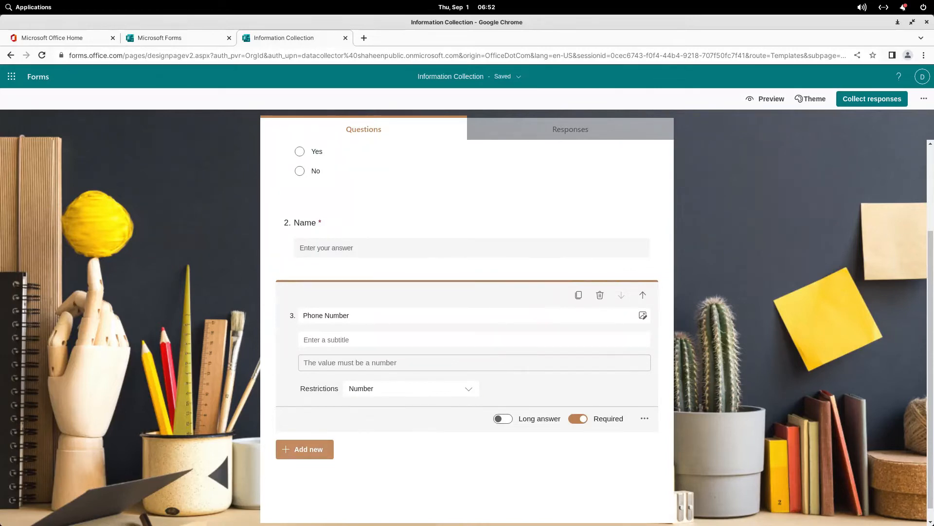
Step: Add text question 4 'Tell us about yourself?' with Long answer switched on
{"action": "left_click", "coordinate": [304, 449]}
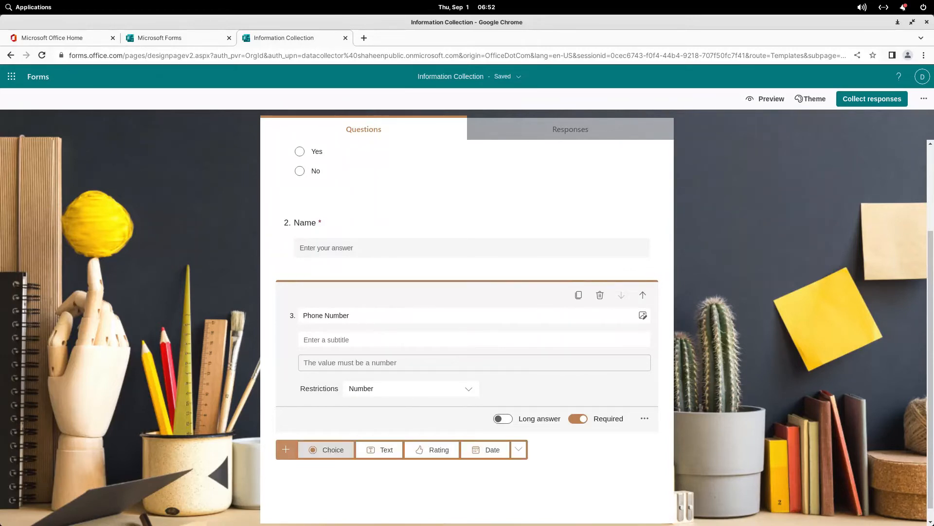
{"action": "left_click", "coordinate": [379, 449]}
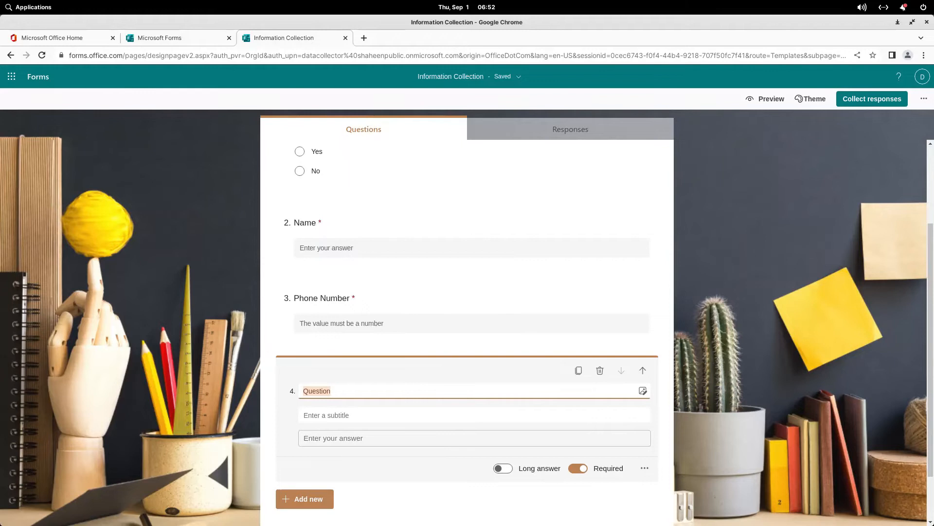
{"action": "type", "text": "Tell"}
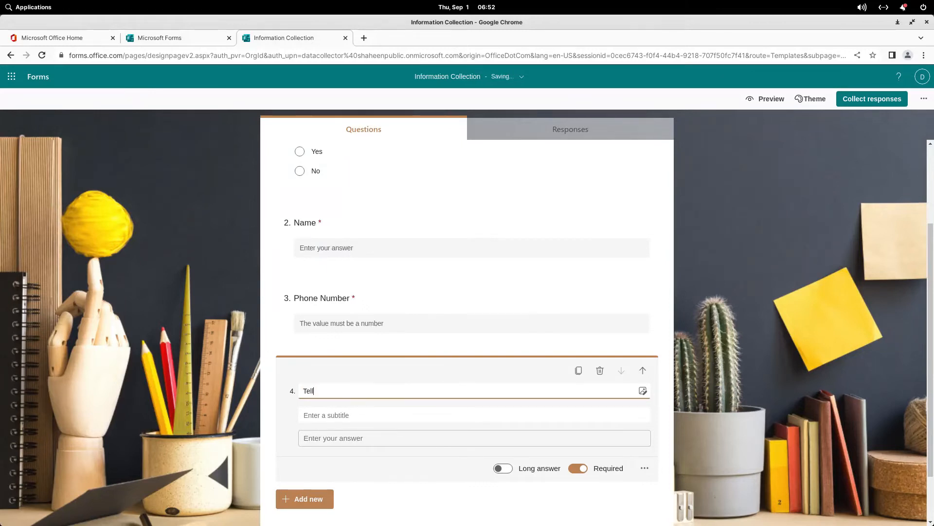
{"action": "type", "text": " us about yoursel"}
{"action": "type", "text": "f?"}
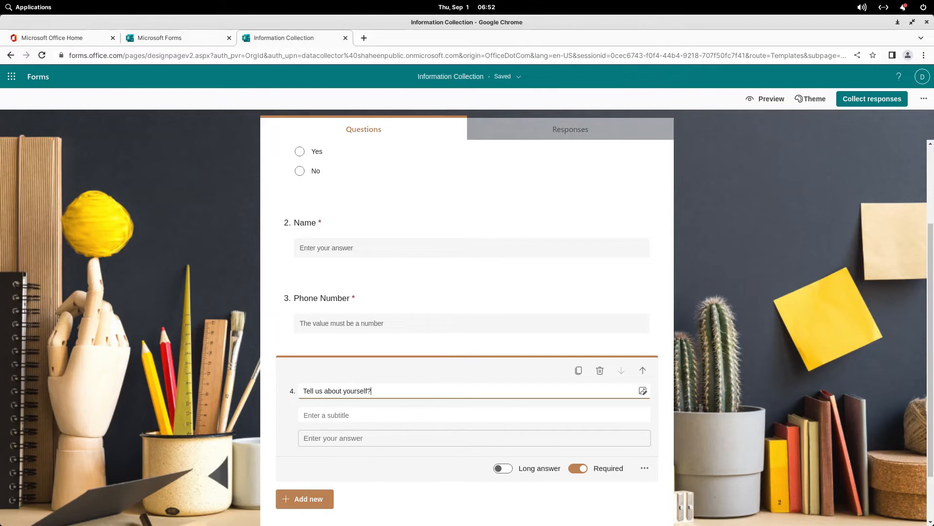
{"action": "left_click", "coordinate": [503, 468]}
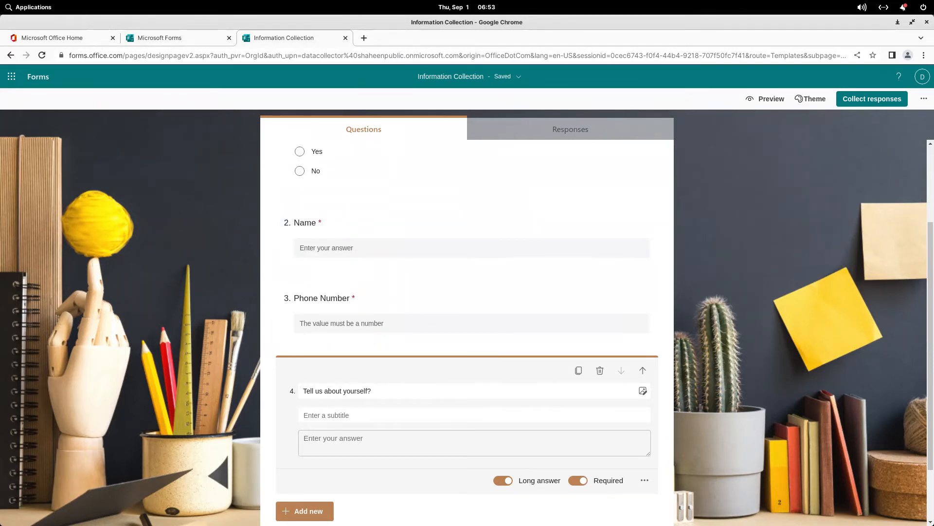
{"action": "scroll", "coordinate": [467, 302], "scroll_direction": "down", "scroll_amount": 3}
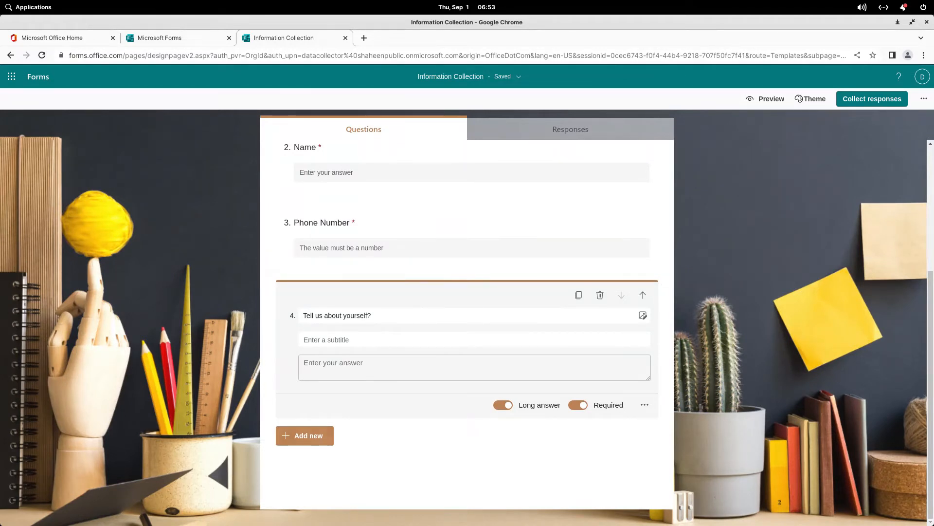
{"action": "left_click", "coordinate": [305, 436]}
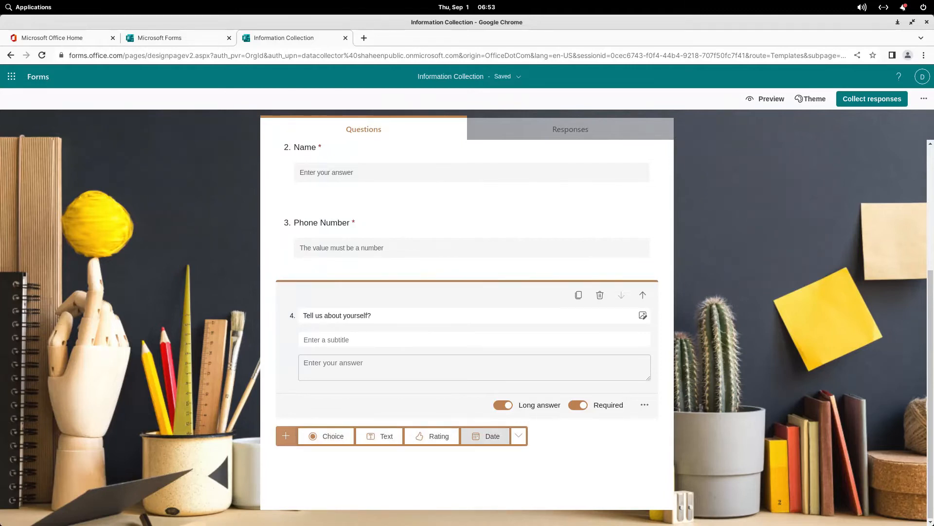
Step: Add Date question 5 titled 'Date of Birth'
{"action": "left_click", "coordinate": [485, 435]}
{"action": "type", "text": "Date of Birth"}
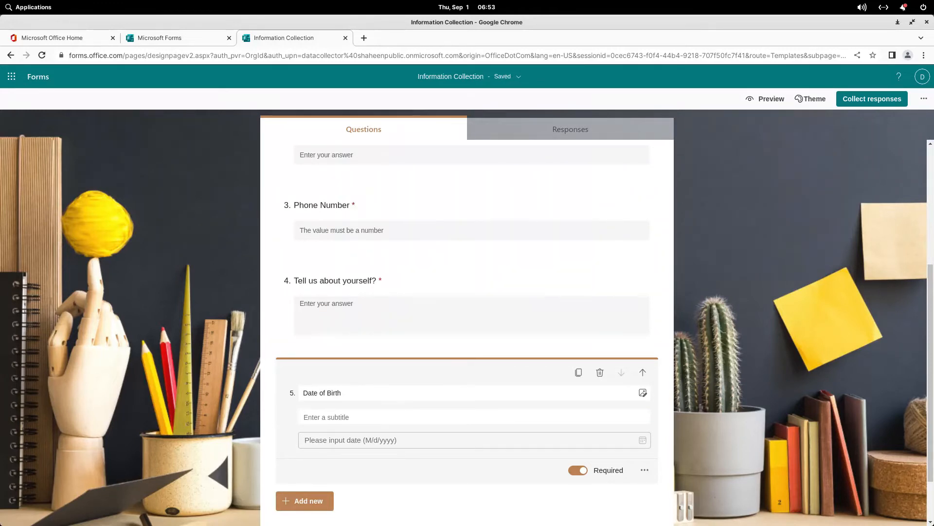
{"action": "left_click", "coordinate": [644, 470]}
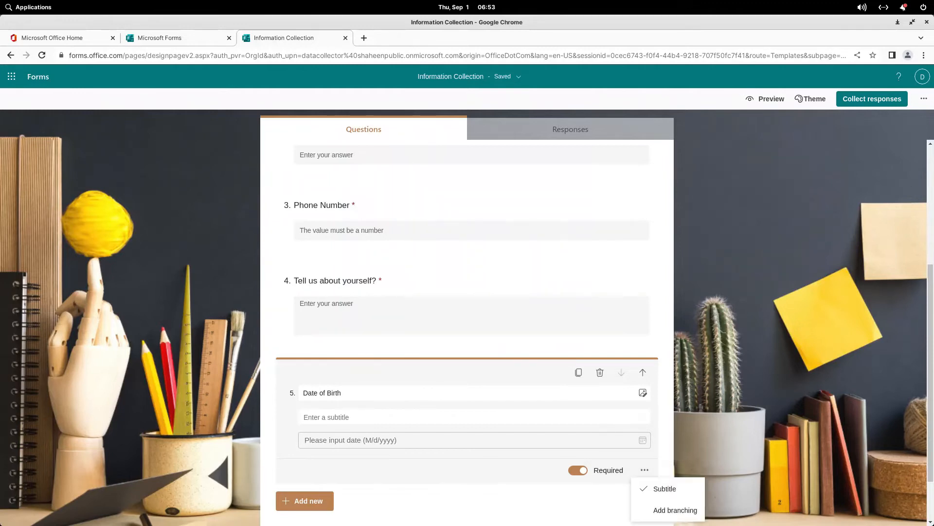
{"action": "left_click", "coordinate": [645, 470]}
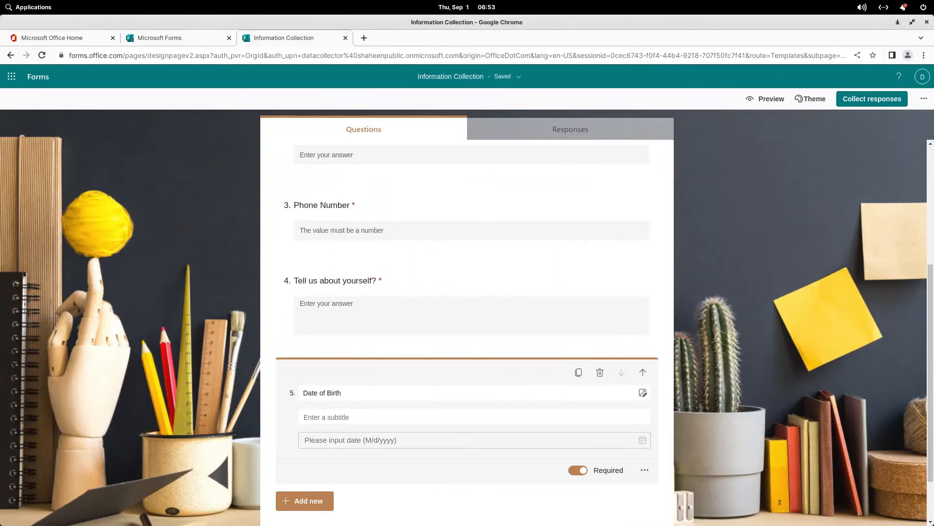
{"action": "scroll", "coordinate": [467, 330], "scroll_direction": "down", "scroll_amount": 3}
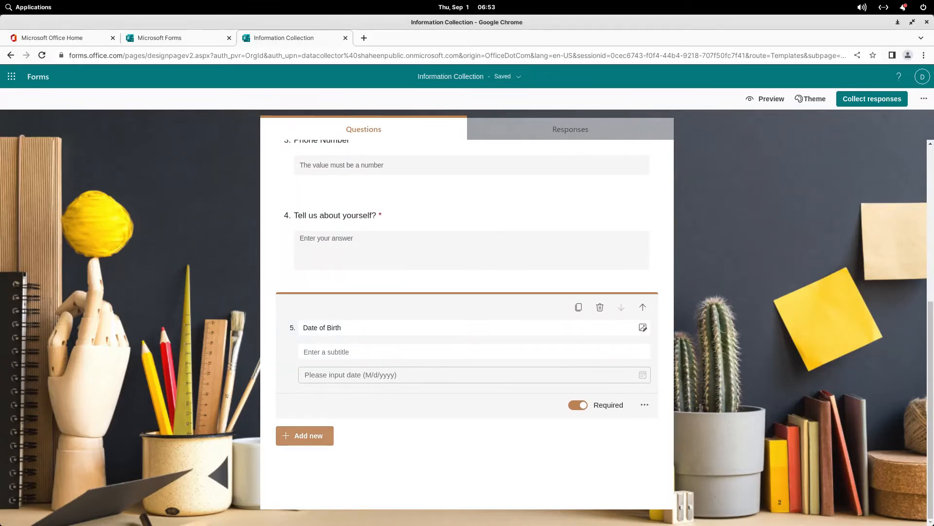
{"action": "left_click", "coordinate": [306, 436]}
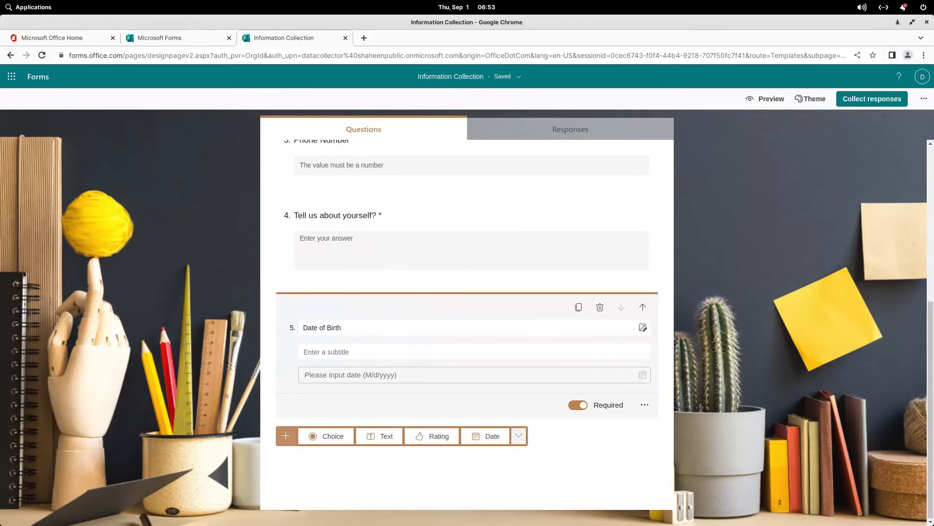
Step: Add choice question 6 titled 'Which is your favorite Cola?'
{"action": "left_click", "coordinate": [519, 435]}
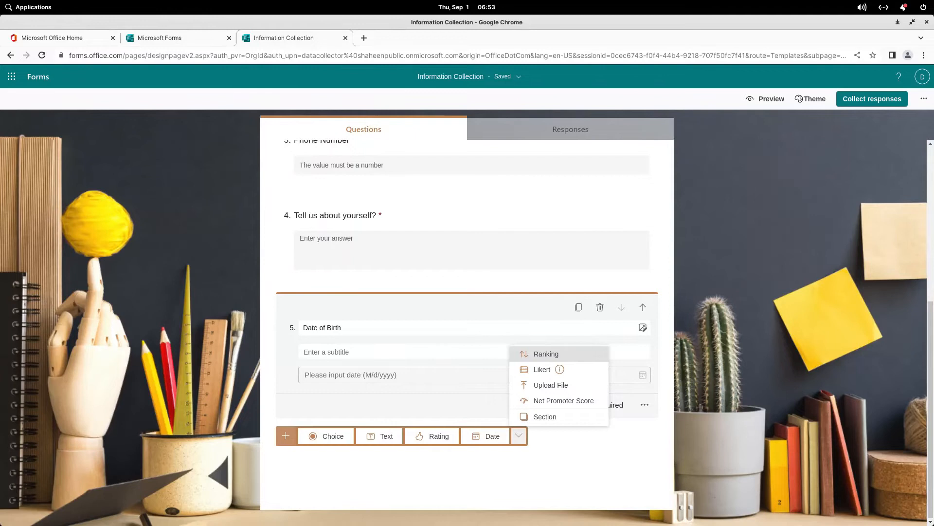
{"action": "left_click", "coordinate": [546, 354]}
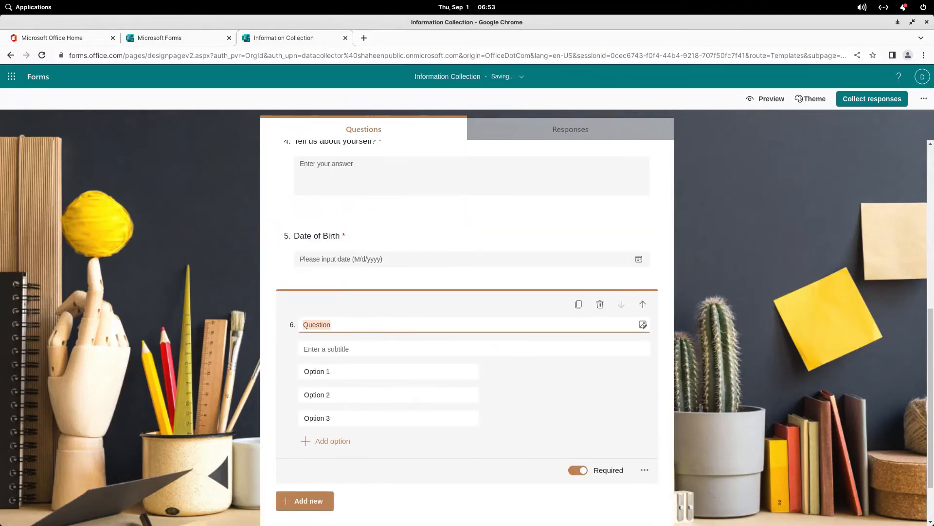
{"action": "type", "text": "Which"}
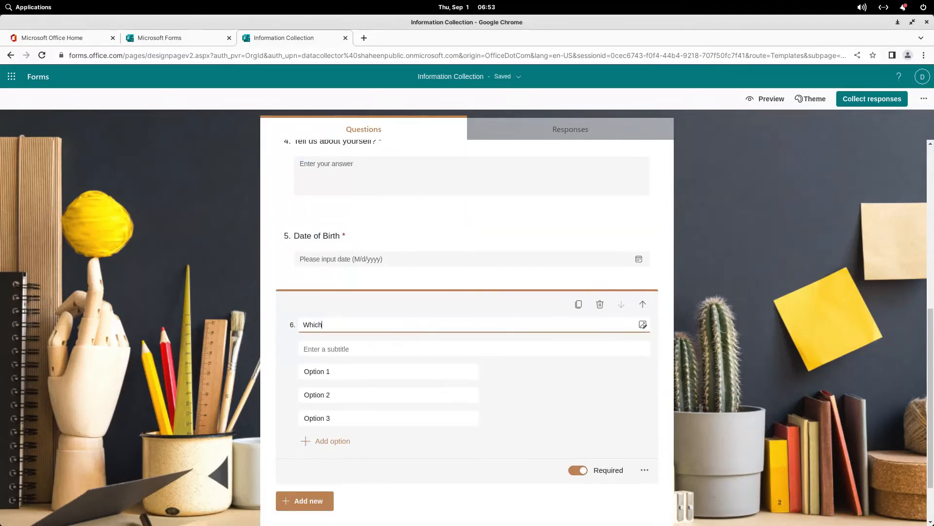
{"action": "type", "text": " is your favorite"}
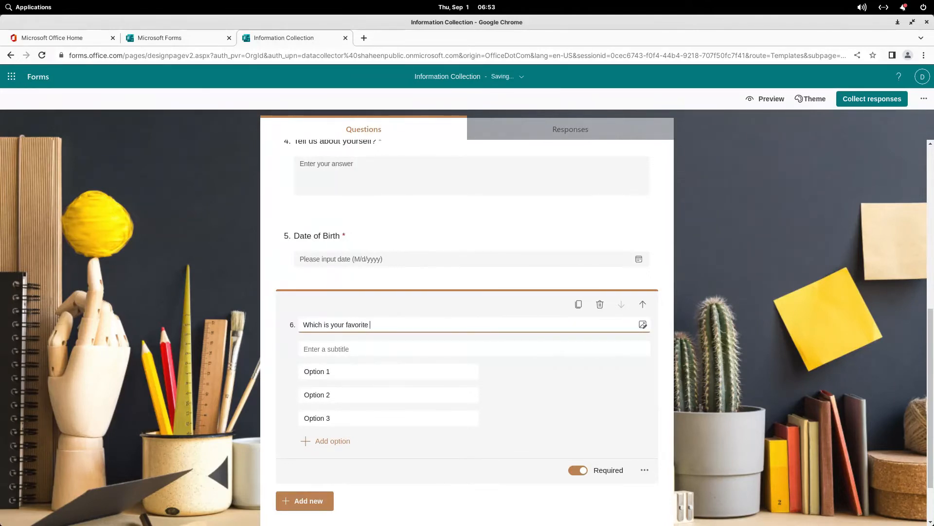
{"action": "type", "text": " Cola?"}
Step: Fill in the choices Pepsi, Coke, Fanta, 7up and Pakola
{"action": "key", "text": "Tab"}
{"action": "key", "text": "Tab"}
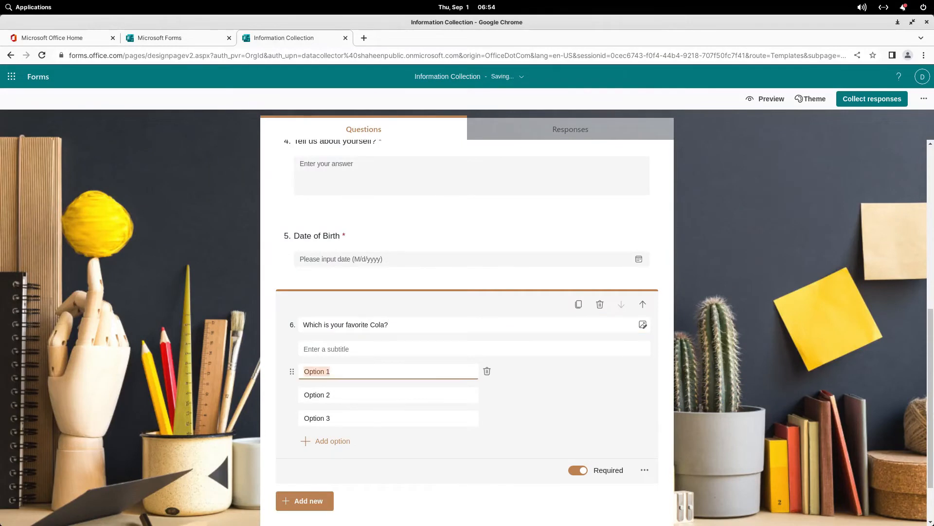
{"action": "type", "text": "Pepsi"}
{"action": "key", "text": "Tab"}
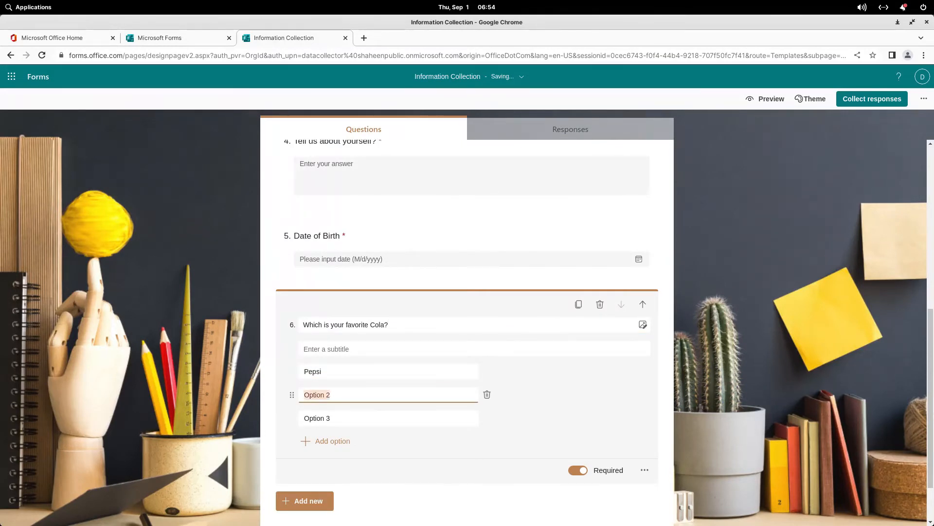
{"action": "type", "text": "Coke"}
{"action": "key", "text": "Tab"}
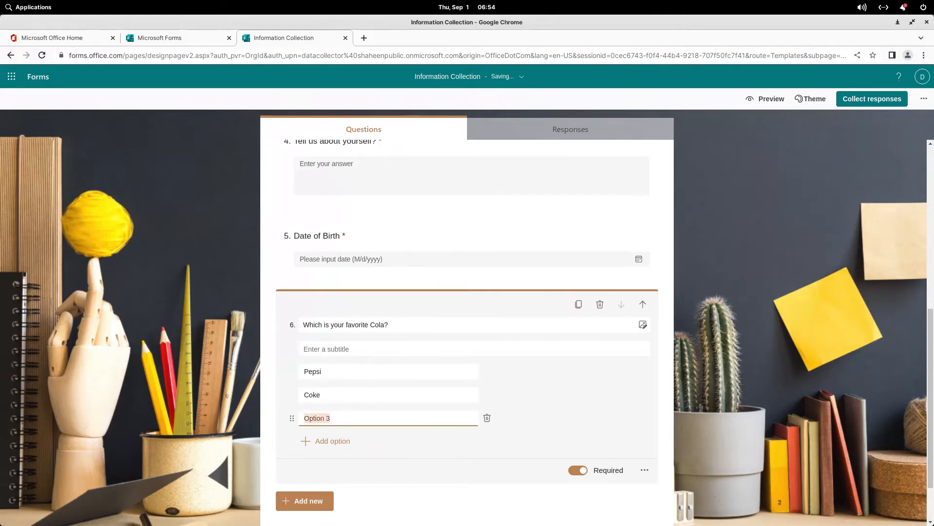
{"action": "type", "text": "Fanta"}
{"action": "key", "text": "Return"}
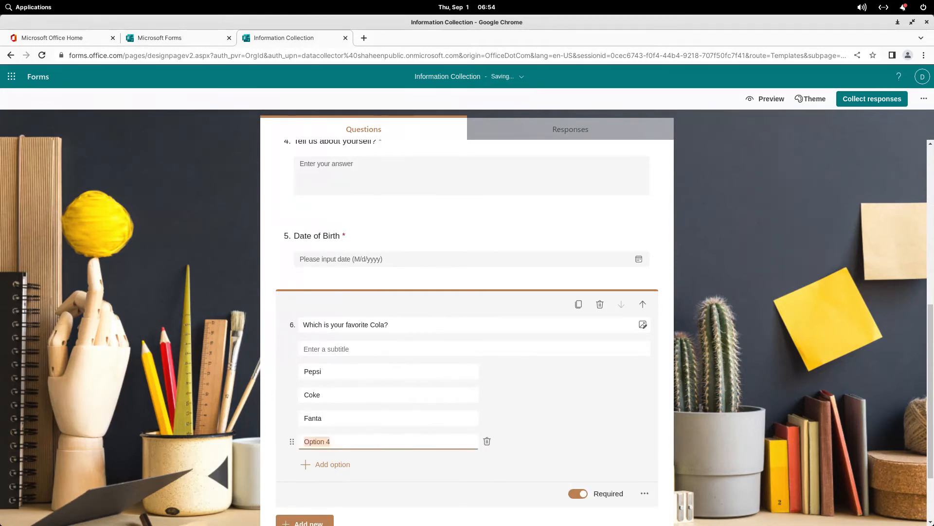
{"action": "type", "text": "7up"}
{"action": "scroll", "coordinate": [468, 332], "scroll_direction": "down", "scroll_amount": 2}
{"action": "key", "text": "Return"}
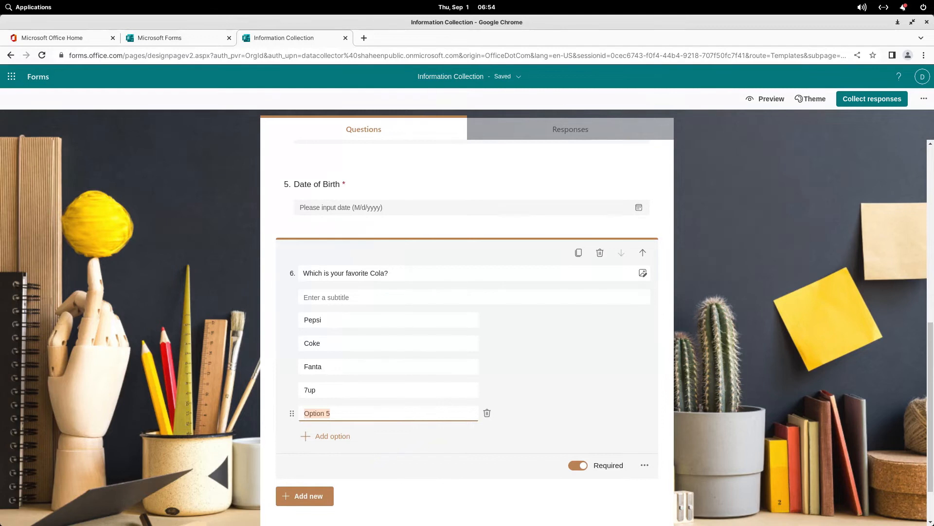
{"action": "type", "text": "Pakola"}
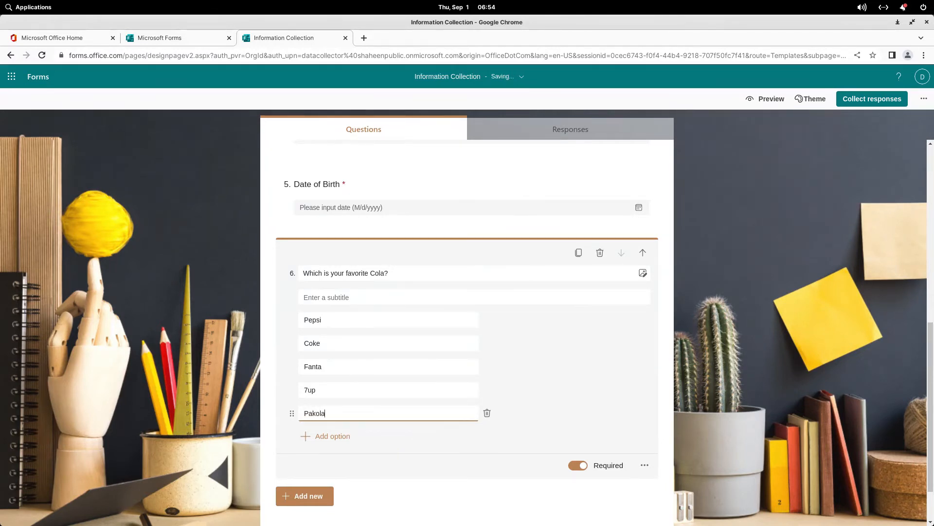
{"action": "key", "text": "Tab"}
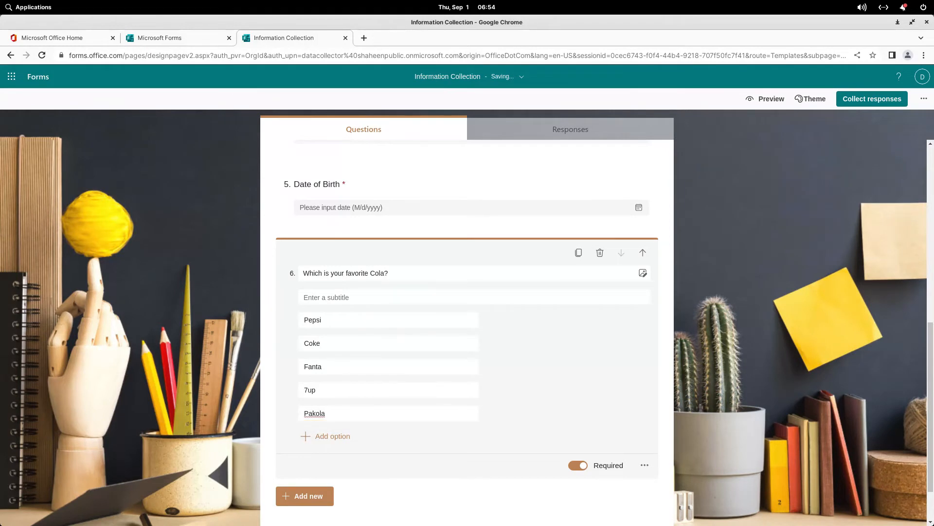
{"action": "scroll", "coordinate": [467, 222], "scroll_direction": "down", "scroll_amount": 2}
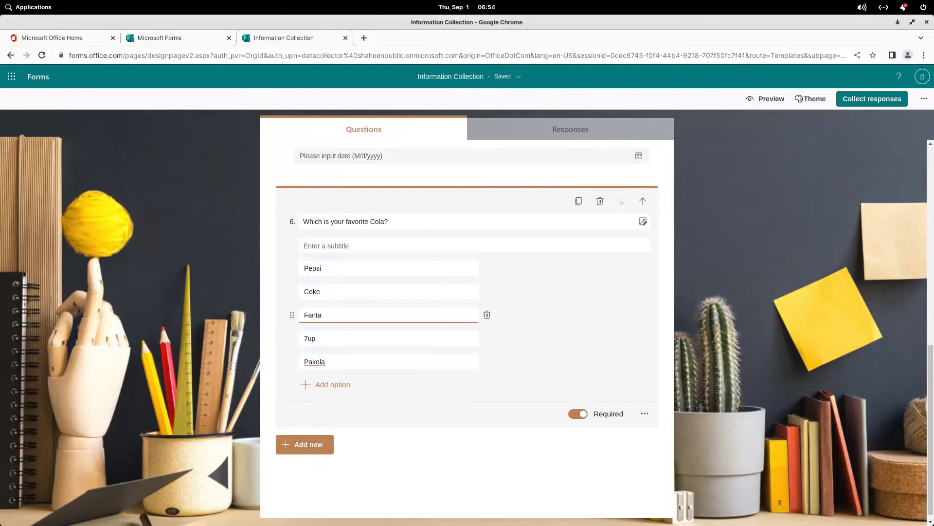
{"action": "left_click", "coordinate": [305, 445]}
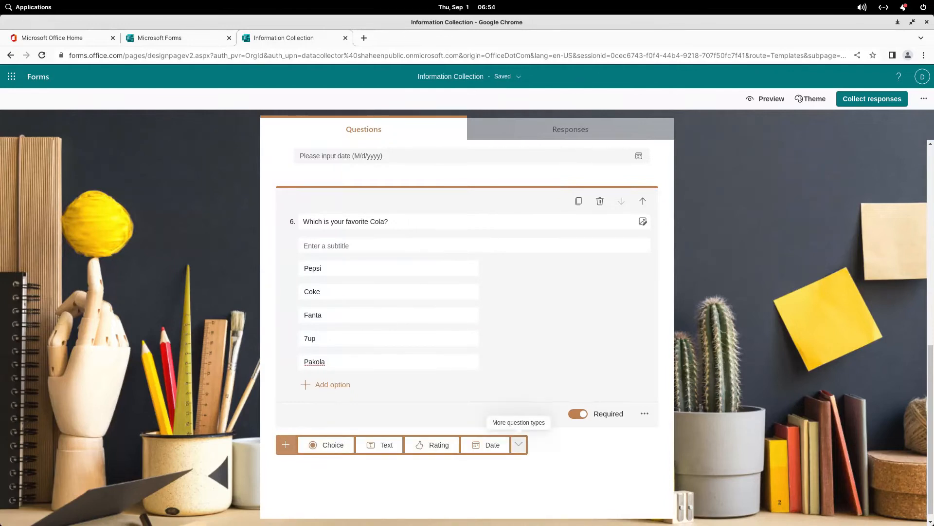
Step: Add Net Promoter Score question 7 'Would you recommend my youtube channel to others?'
{"action": "left_click", "coordinate": [518, 444]}
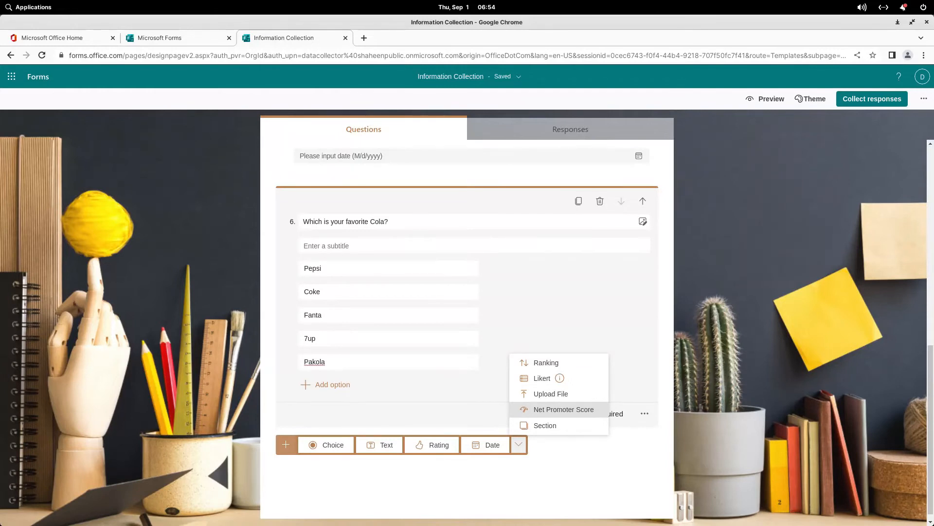
{"action": "left_click", "coordinate": [564, 410]}
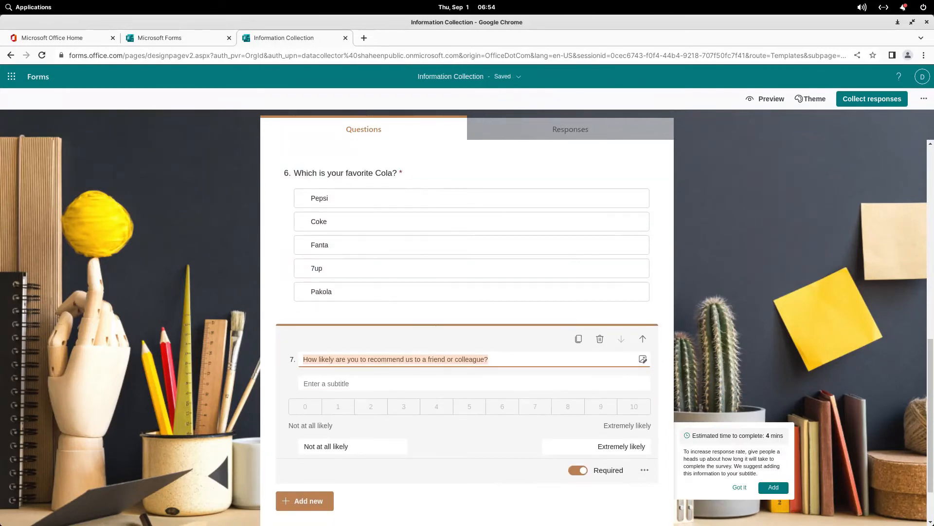
{"action": "type", "text": "wou"}
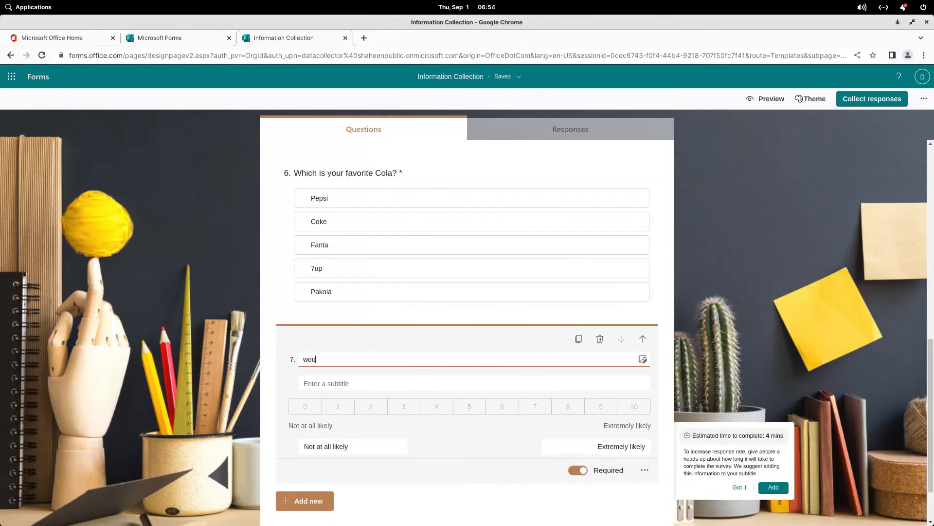
{"action": "type", "text": "ld you recoo"}
{"action": "key", "text": "BackSpace"}
{"action": "type", "text": "mmend"}
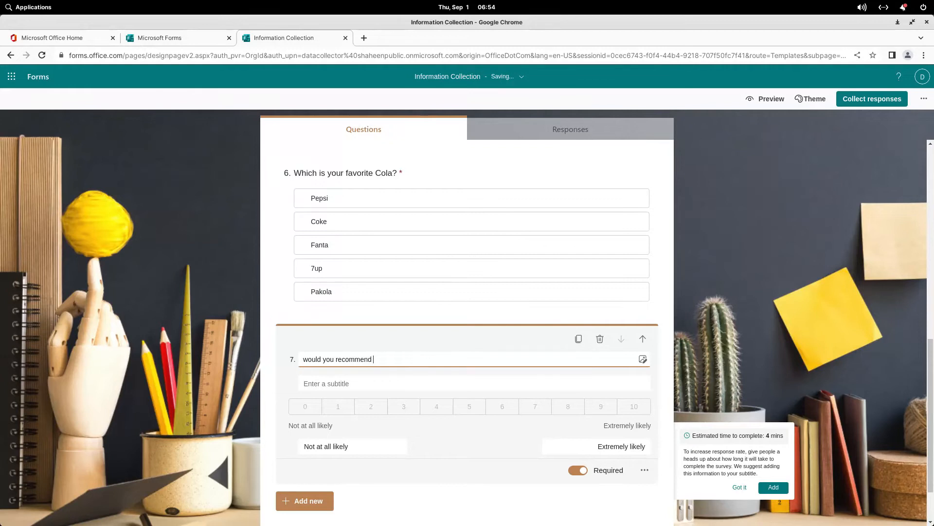
{"action": "type", "text": "my youtube channel to others?"}
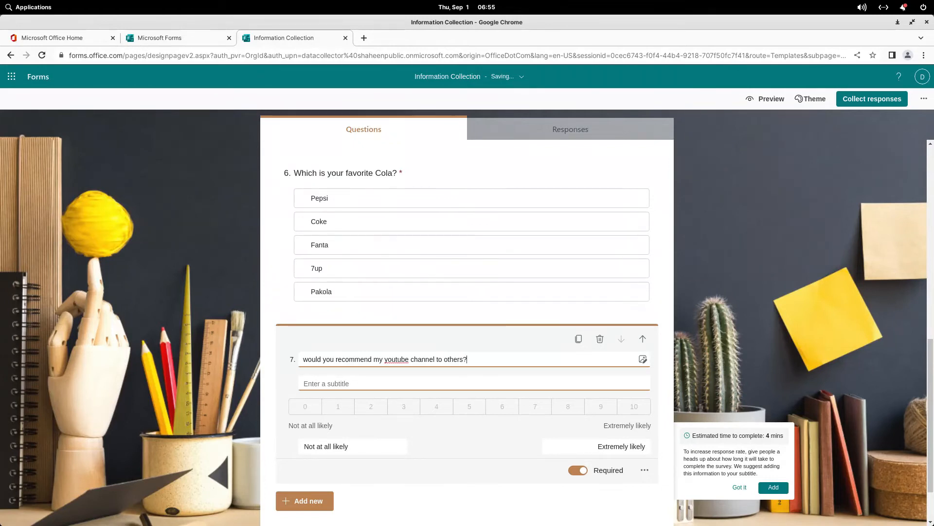
{"action": "key", "text": "Home"}
{"action": "key", "text": "Delete"}
{"action": "type", "text": "W"}
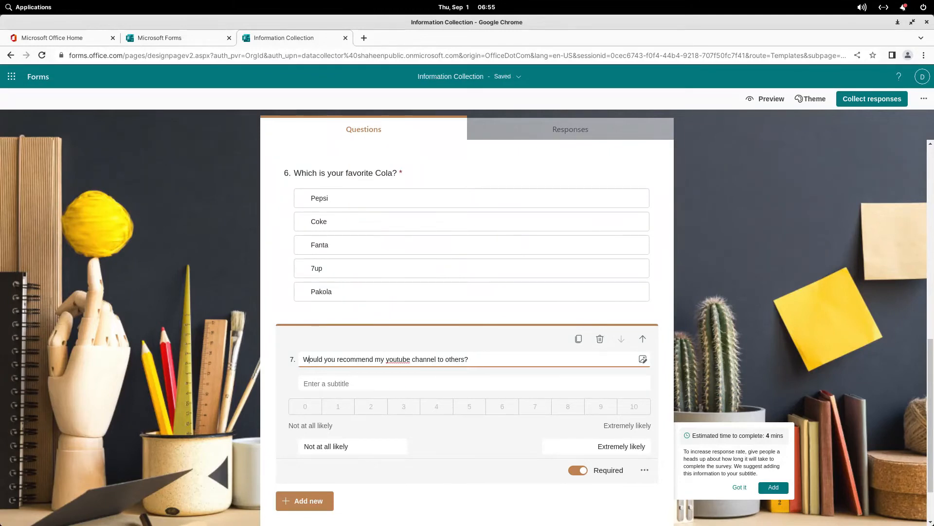
{"action": "scroll", "coordinate": [468, 331], "scroll_direction": "down", "scroll_amount": 2}
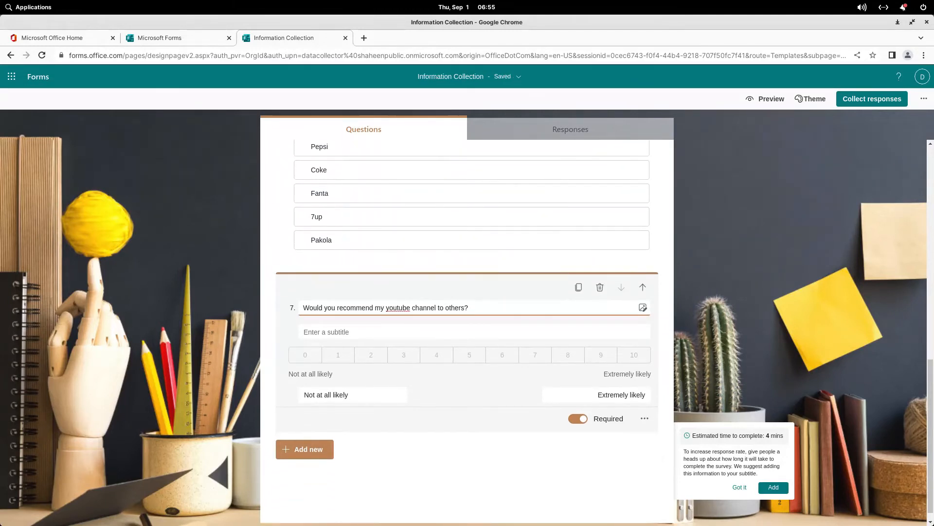
{"action": "left_click", "coordinate": [304, 449]}
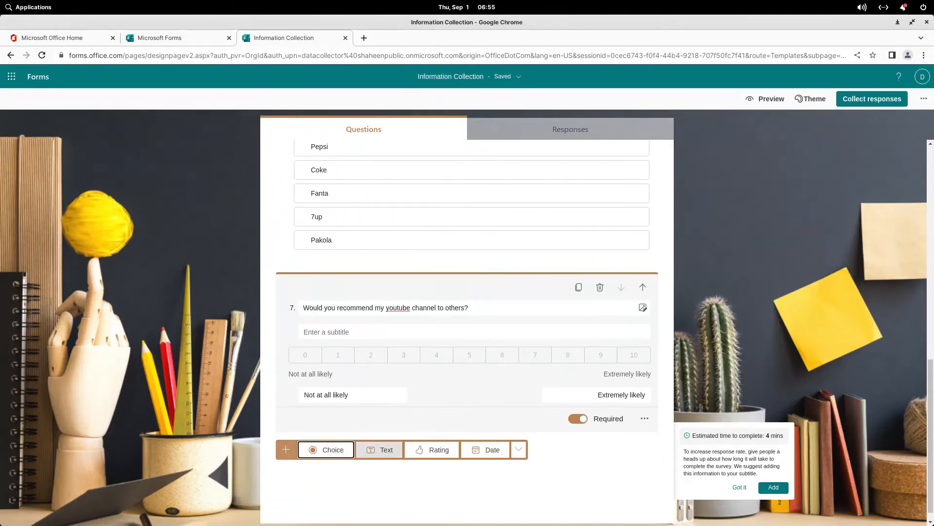
Step: Add a star Rating question as question 8
{"action": "left_click", "coordinate": [518, 449]}
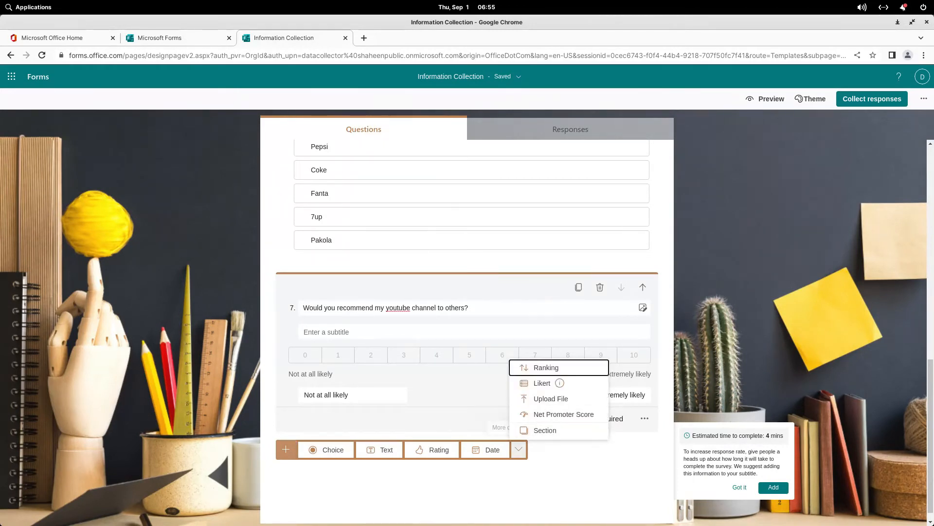
{"action": "left_click", "coordinate": [433, 449]}
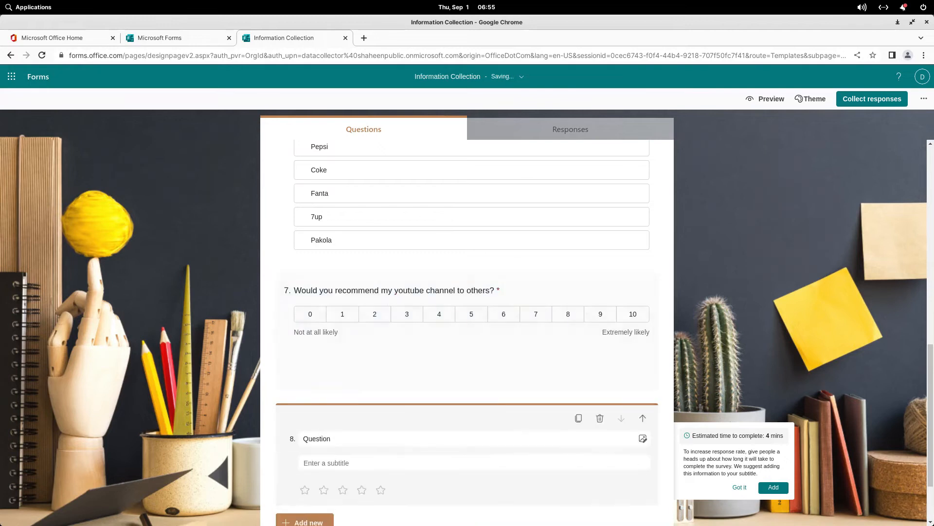
{"action": "left_click", "coordinate": [474, 388]}
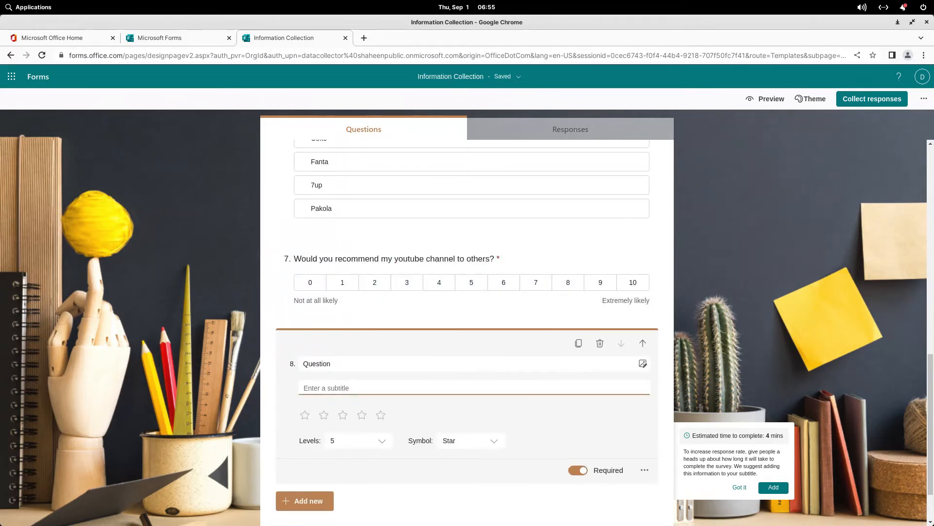
{"action": "scroll", "coordinate": [467, 321], "scroll_direction": "down", "scroll_amount": 2}
{"action": "left_click", "coordinate": [475, 323]}
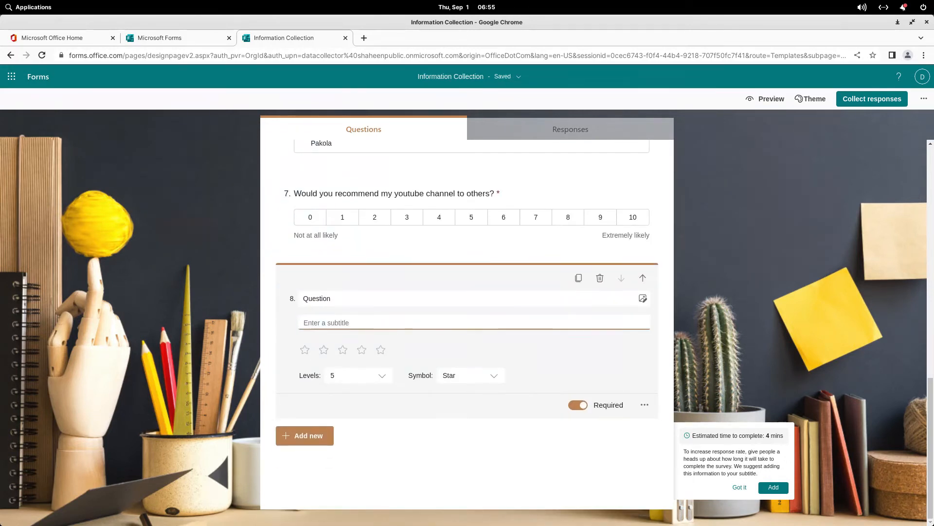
Step: Title question 8 'How do you rate my Form?'
{"action": "key", "text": "shift+Tab"}
{"action": "type", "text": "How do you rATE"}
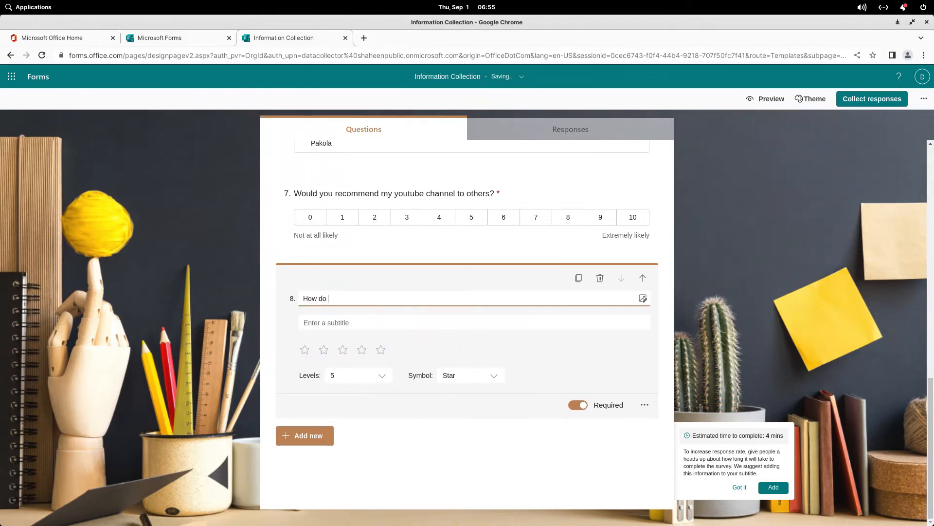
{"action": "key", "text": "BackSpace"}
{"action": "key", "text": "BackSpace"}
{"action": "key", "text": "BackSpace"}
{"action": "type", "text": "ate my Form?"}
{"action": "key", "text": "Escape"}
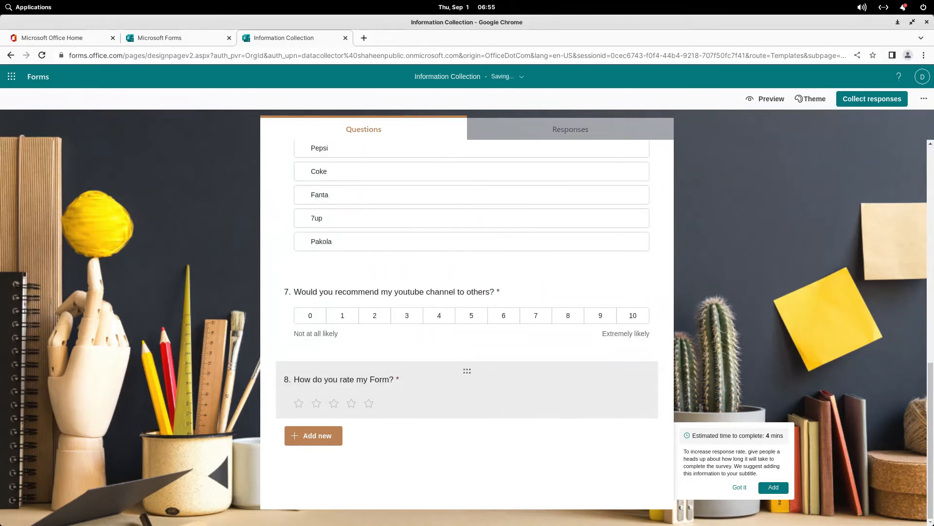
{"action": "scroll", "coordinate": [467, 390], "scroll_direction": "up", "scroll_amount": 10}
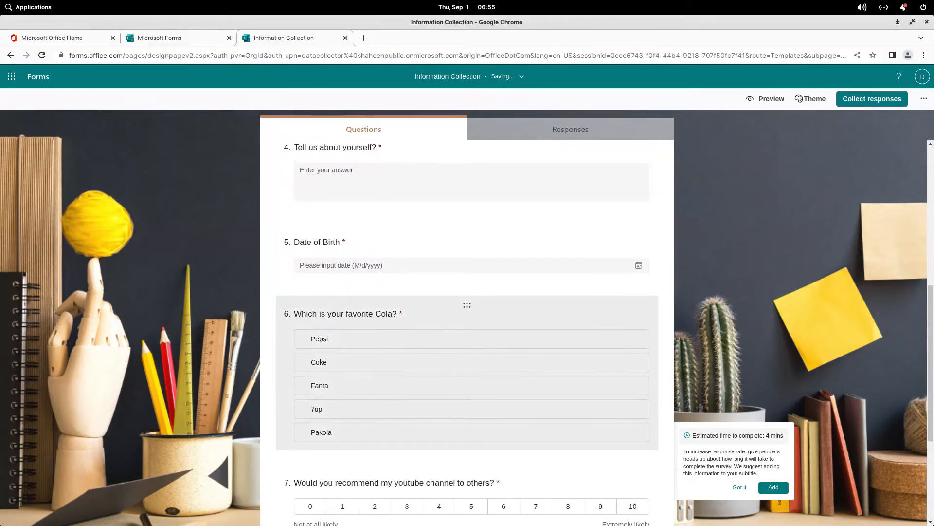
{"action": "scroll", "coordinate": [467, 390], "scroll_direction": "down", "scroll_amount": 10}
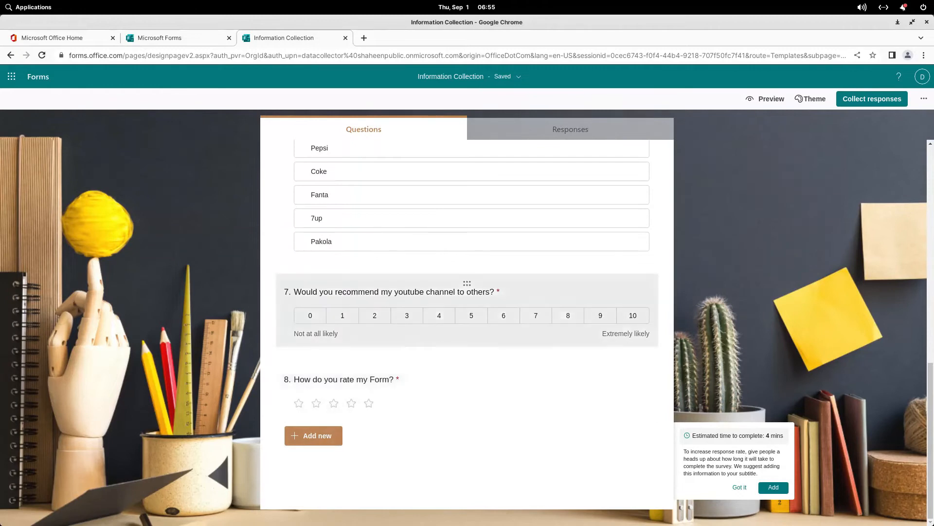
{"action": "scroll", "coordinate": [467, 341], "scroll_direction": "up", "scroll_amount": 4}
{"action": "scroll", "coordinate": [467, 317], "scroll_direction": "down", "scroll_amount": 3}
{"action": "left_click", "coordinate": [314, 436]}
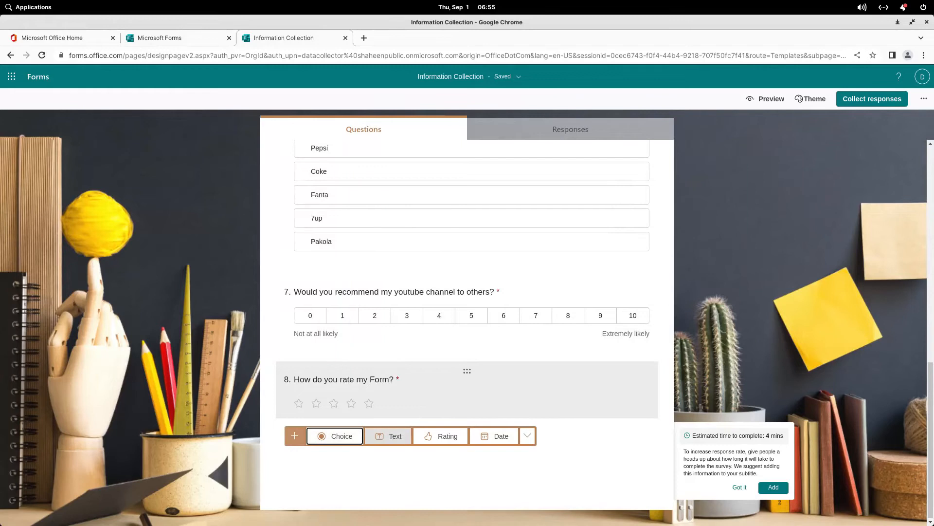
Step: Add text question 9 titled 'Are you married?'
{"action": "left_click", "coordinate": [388, 436]}
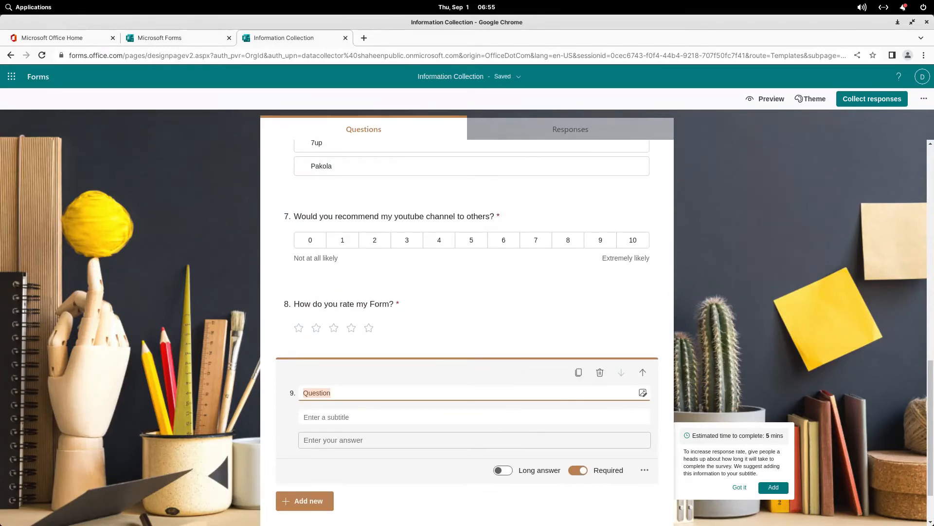
{"action": "type", "text": "Yo"}
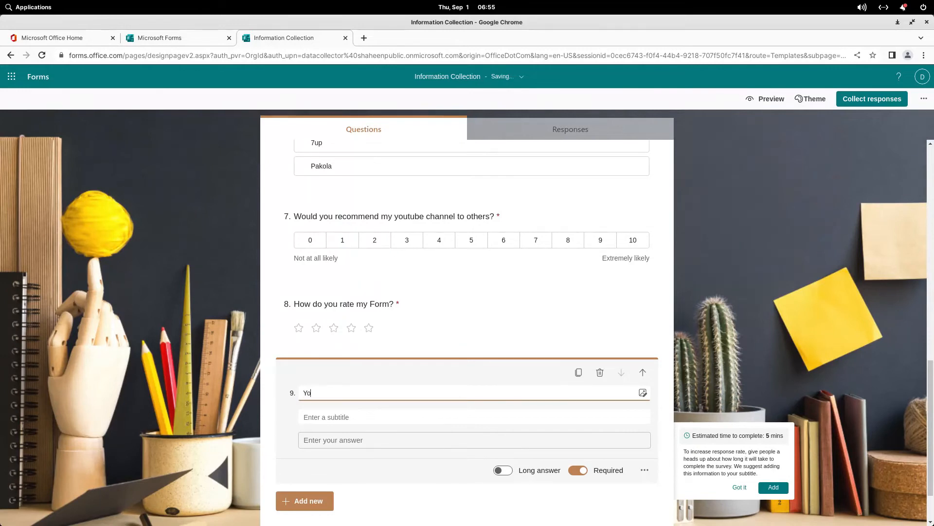
{"action": "type", "text": "ur Statu"}
{"action": "key", "text": "BackSpace"}
{"action": "key", "text": "BackSpace"}
{"action": "key", "text": "BackSpace"}
{"action": "key", "text": "BackSpace"}
{"action": "key", "text": "BackSpace"}
{"action": "key", "text": "BackSpace"}
{"action": "key", "text": "BackSpace"}
{"action": "key", "text": "BackSpace"}
{"action": "key", "text": "BackSpace"}
{"action": "key", "text": "BackSpace"}
{"action": "type", "text": "Are you mar"}
{"action": "key", "text": "BackSpace"}
{"action": "key", "text": "BackSpace"}
{"action": "key", "text": "BackSpace"}
{"action": "type", "text": "married?"}
Step: Add choice question 9 'Are you married?' with the answers Yes and No
{"action": "left_click", "coordinate": [600, 372]}
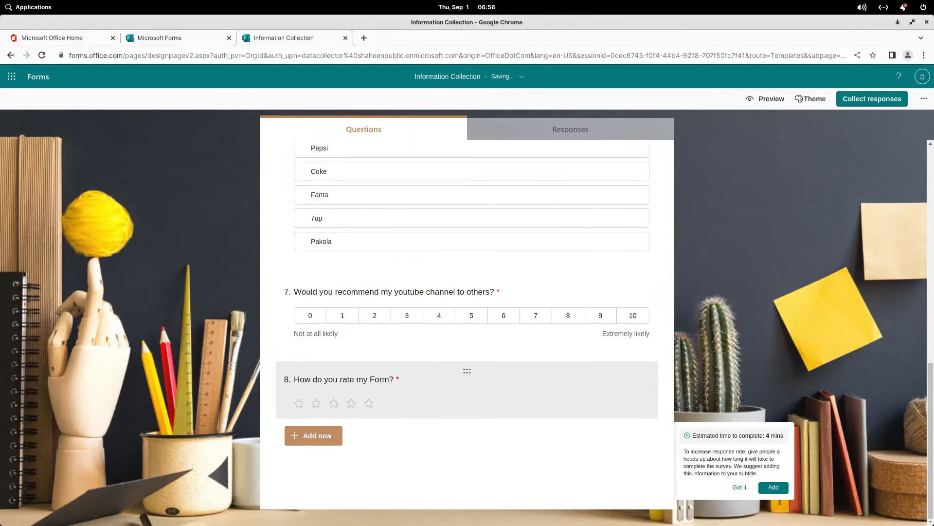
{"action": "left_click", "coordinate": [312, 435]}
{"action": "left_click", "coordinate": [335, 435]}
{"action": "type", "text": "Are you"}
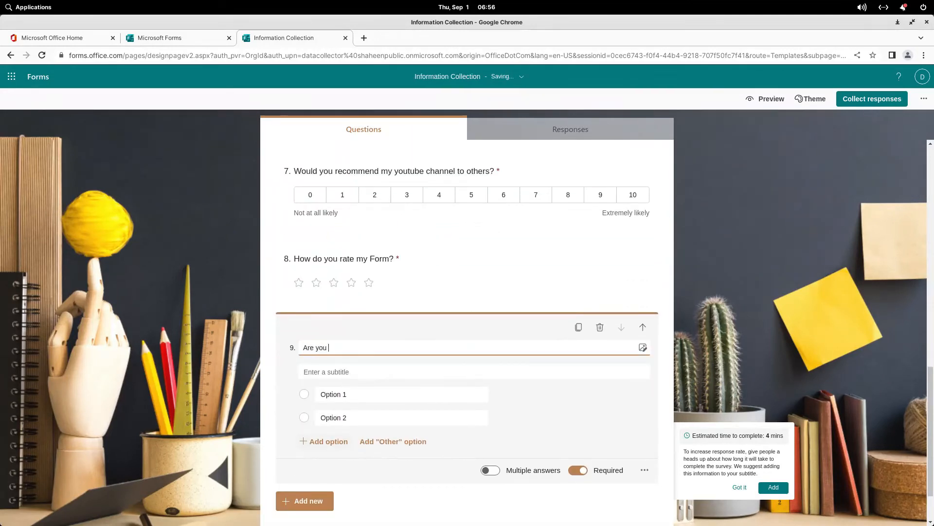
{"action": "type", "text": " married"}
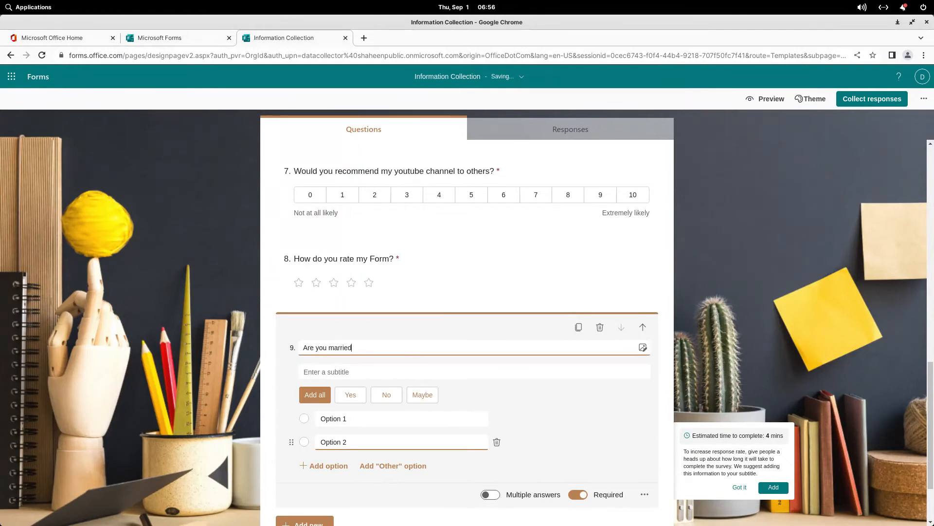
{"action": "type", "text": "?"}
{"action": "left_click", "coordinate": [351, 395]}
{"action": "left_click", "coordinate": [350, 394]}
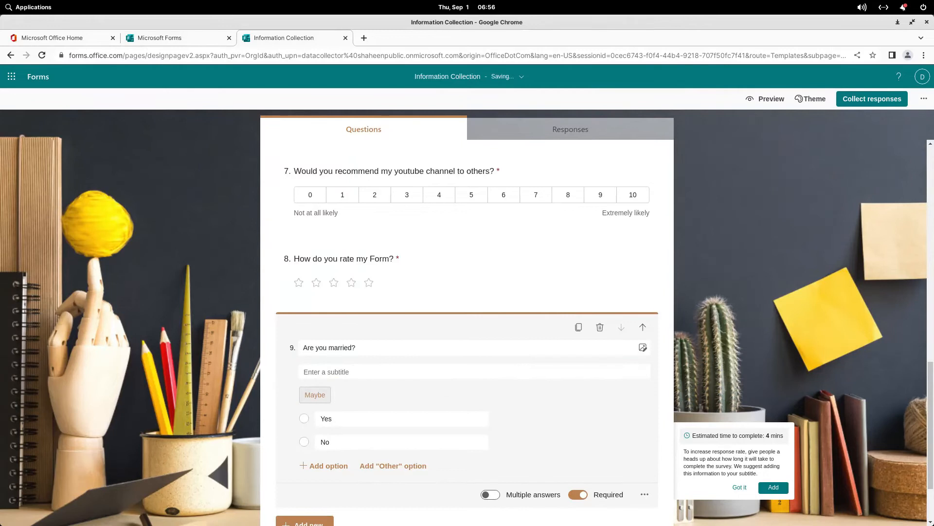
{"action": "scroll", "coordinate": [468, 331], "scroll_direction": "down", "scroll_amount": 3}
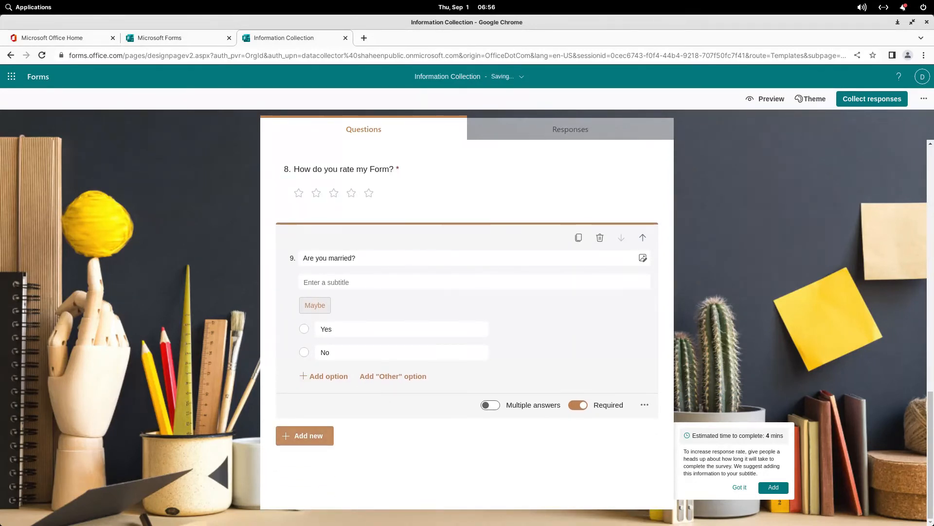
{"action": "left_click", "coordinate": [304, 436]}
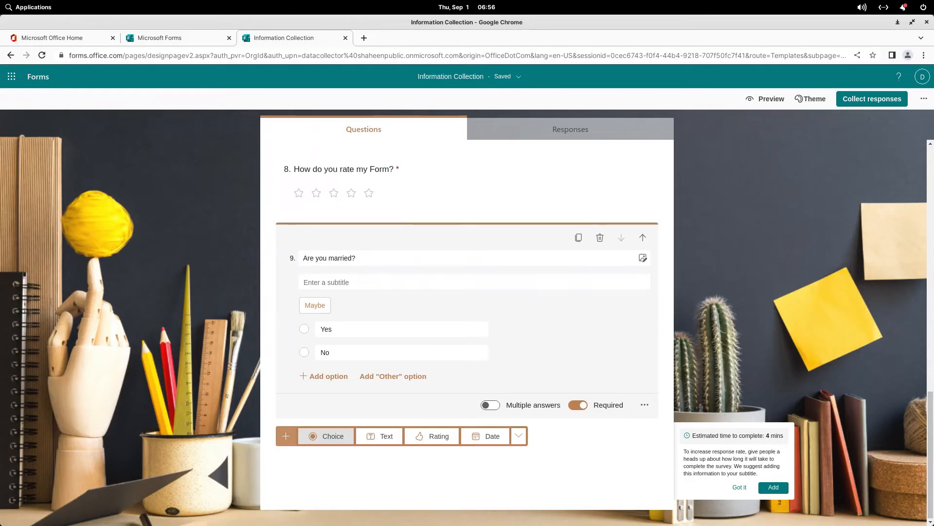
Step: Add choice question 10 'Do you have children?' with the answers Yes and No
{"action": "left_click", "coordinate": [333, 436]}
{"action": "type", "text": "Do "}
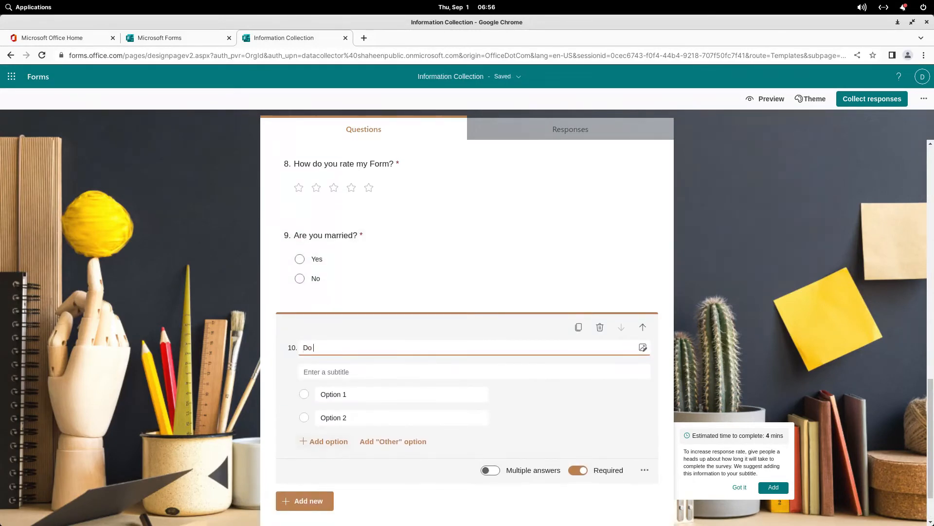
{"action": "type", "text": "you have chi"}
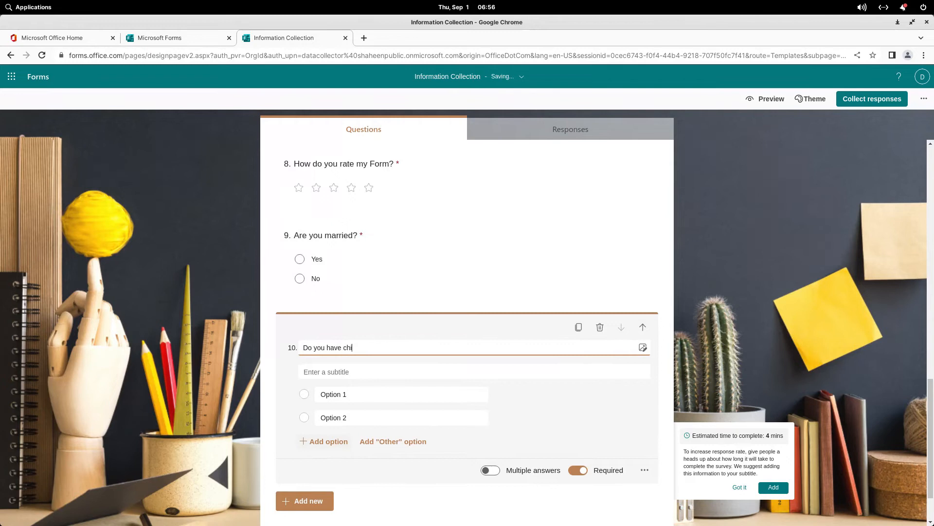
{"action": "type", "text": "ldren"}
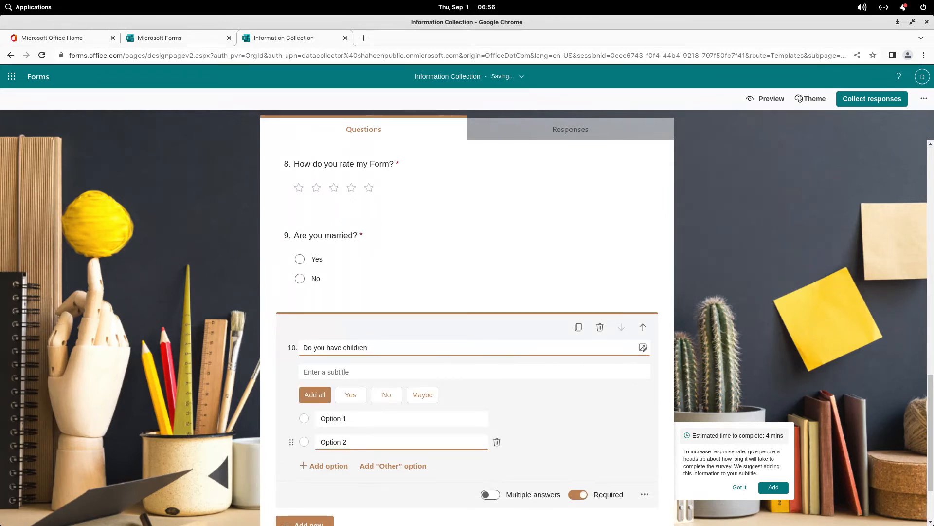
{"action": "type", "text": "?"}
{"action": "left_click", "coordinate": [351, 394]}
{"action": "scroll", "coordinate": [467, 321], "scroll_direction": "down", "scroll_amount": 4}
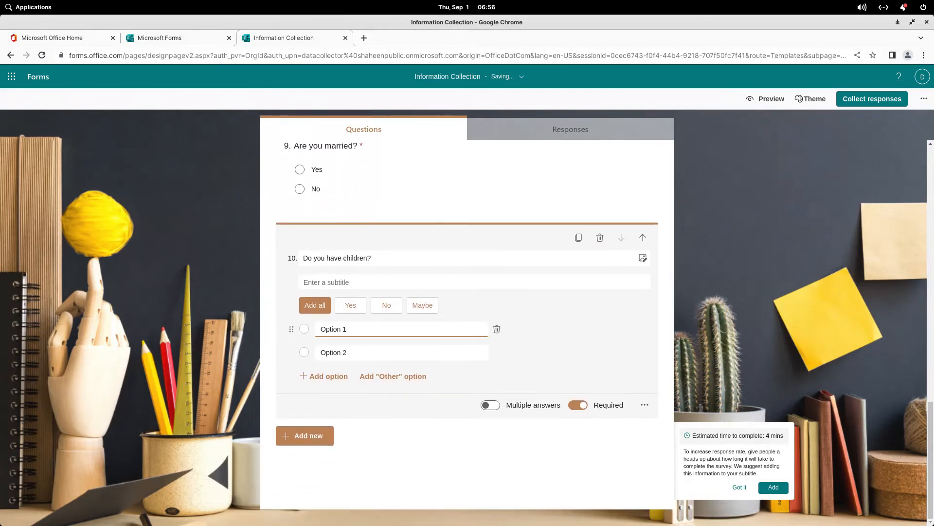
{"action": "left_click", "coordinate": [350, 304]}
{"action": "left_click", "coordinate": [350, 304]}
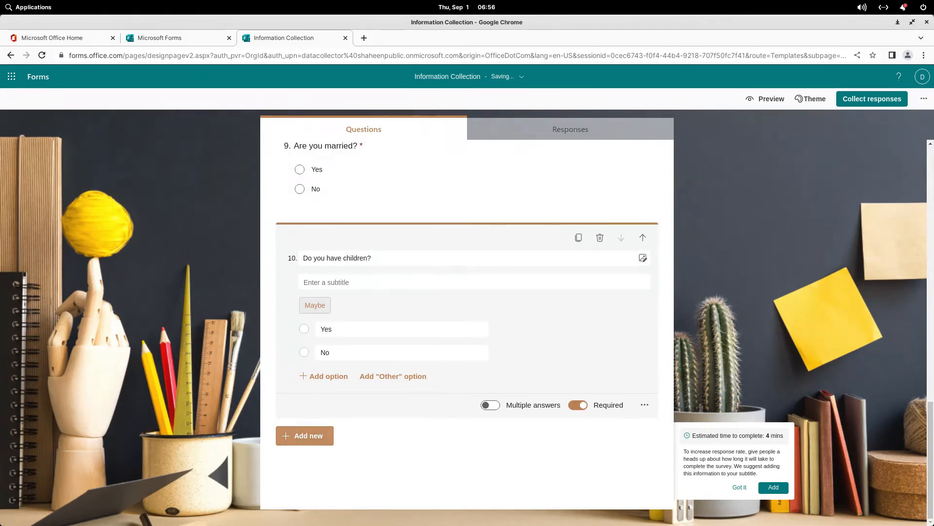
{"action": "left_click", "coordinate": [308, 436]}
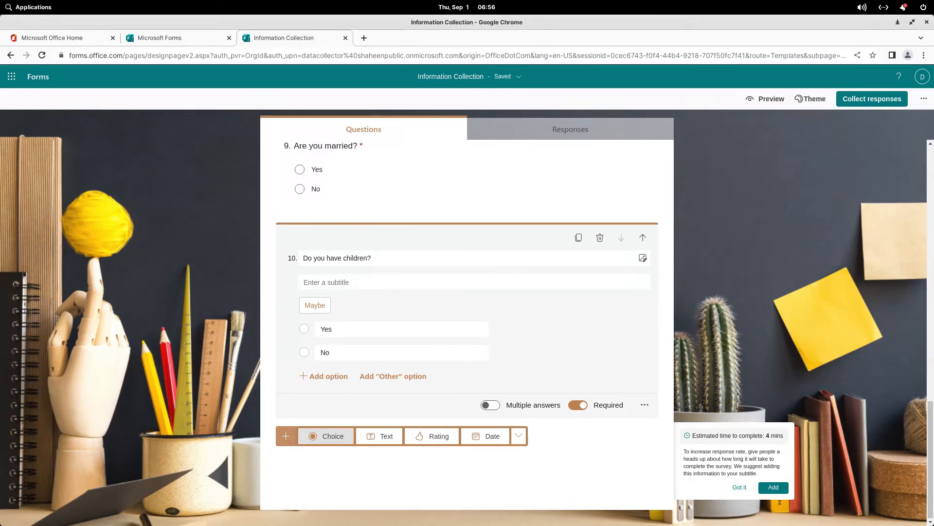
{"action": "left_click", "coordinate": [518, 435]}
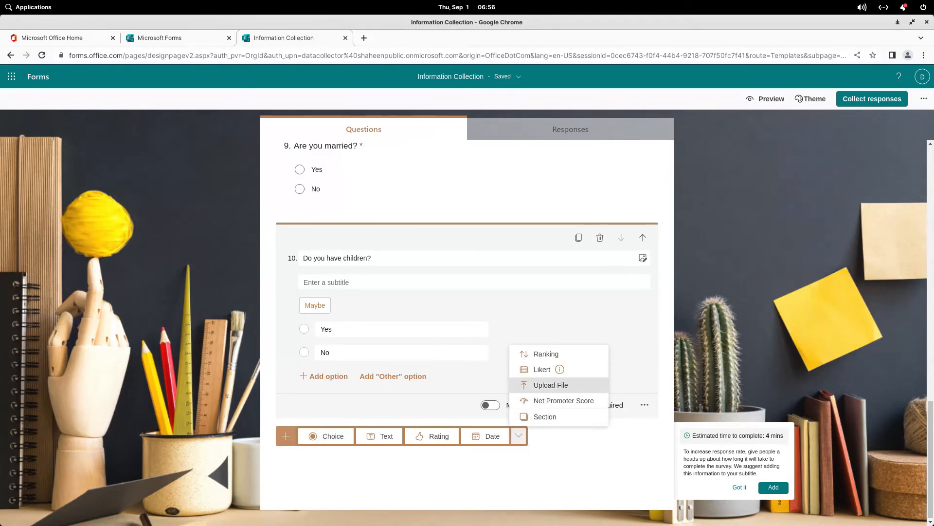
Step: Add a Likert question 'Children Ages' with columns 'Less then 2 Years' and 'Less then 10 Years'
{"action": "left_click", "coordinate": [542, 369]}
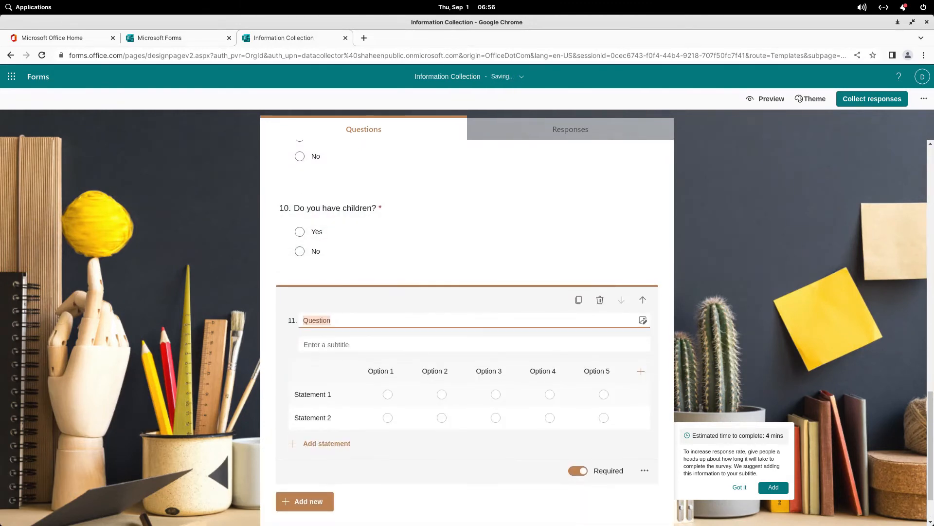
{"action": "type", "text": "Children Ages"}
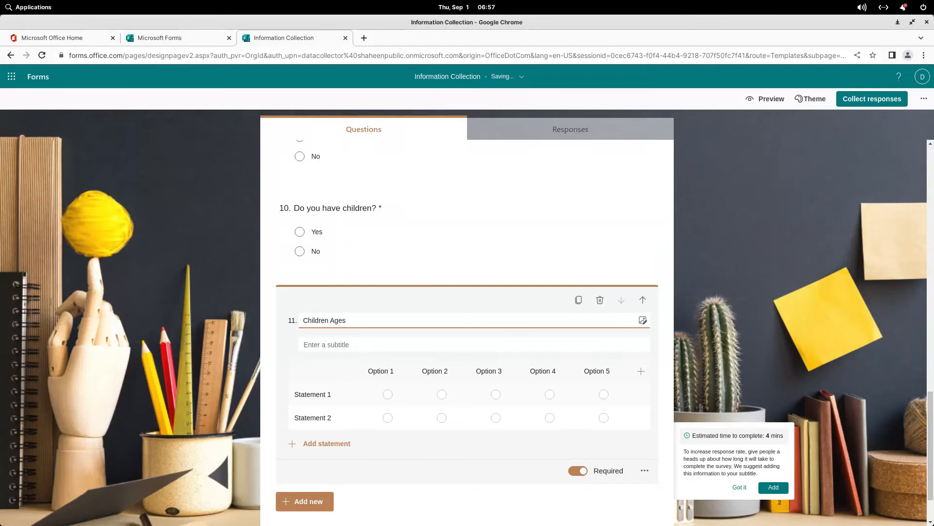
{"action": "left_click", "coordinate": [381, 370]}
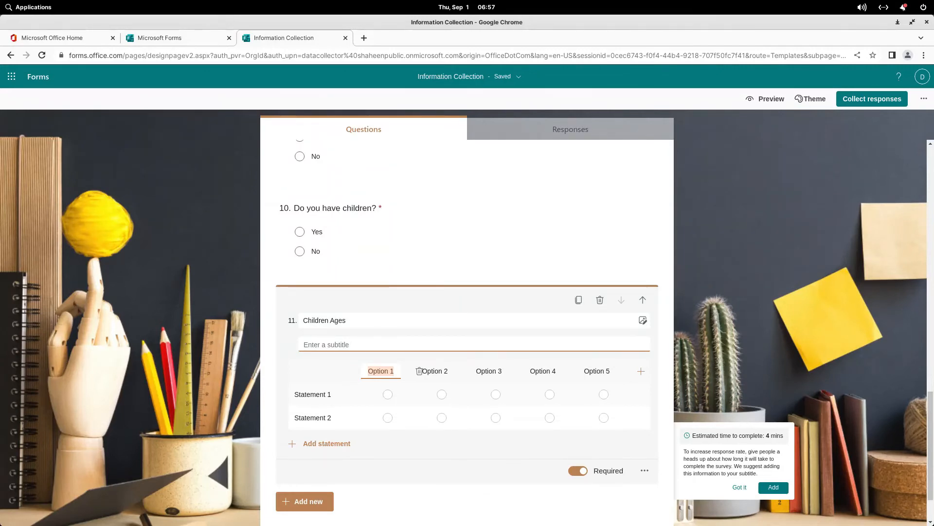
{"action": "type", "text": "Less"}
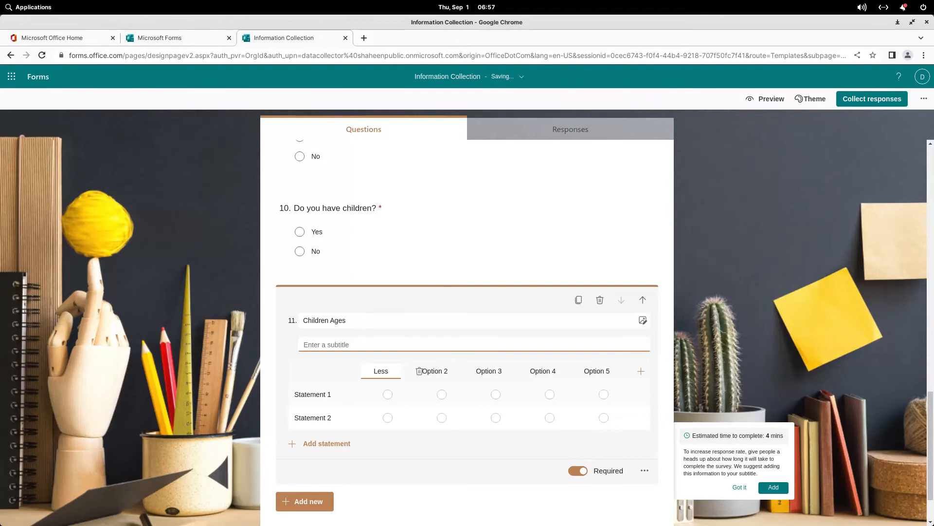
{"action": "type", "text": " then "}
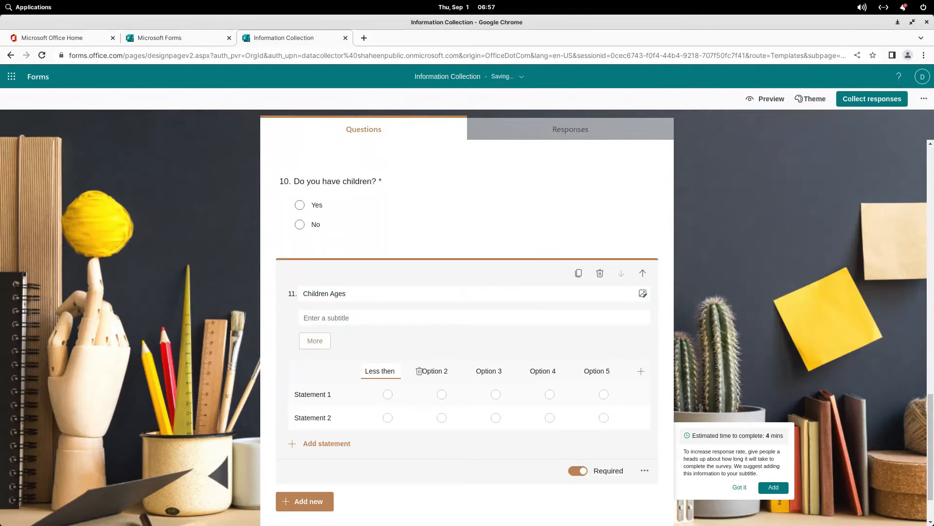
{"action": "type", "text": "2"}
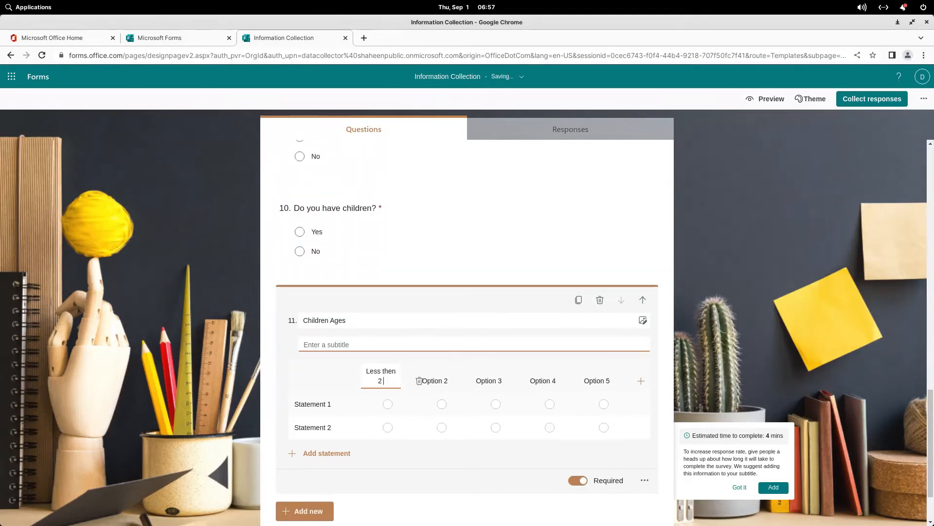
{"action": "type", "text": " Years"}
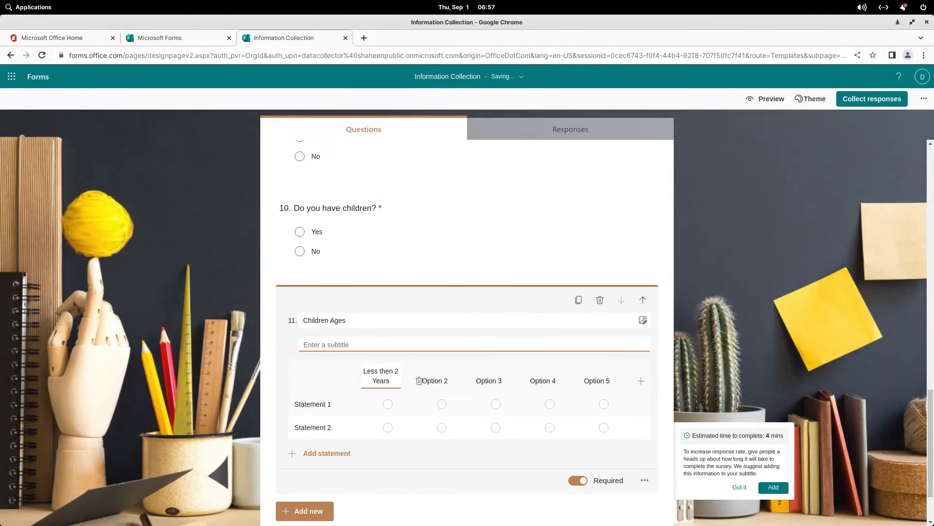
{"action": "key", "text": "Tab"}
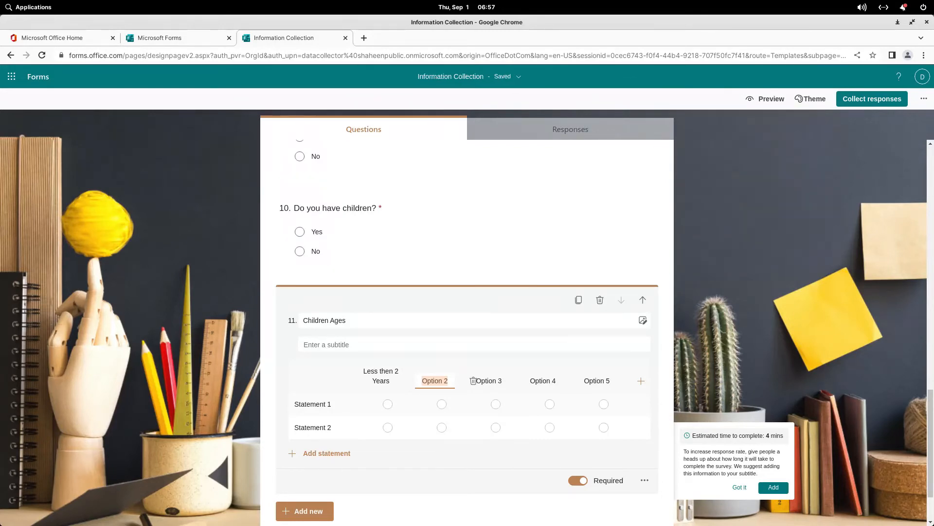
{"action": "type", "text": "Less "}
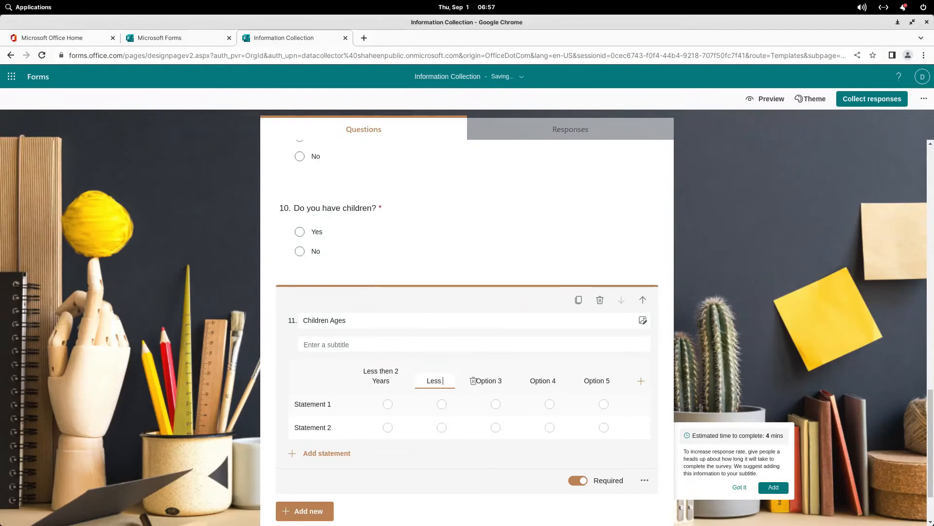
{"action": "type", "text": "then 10 "}
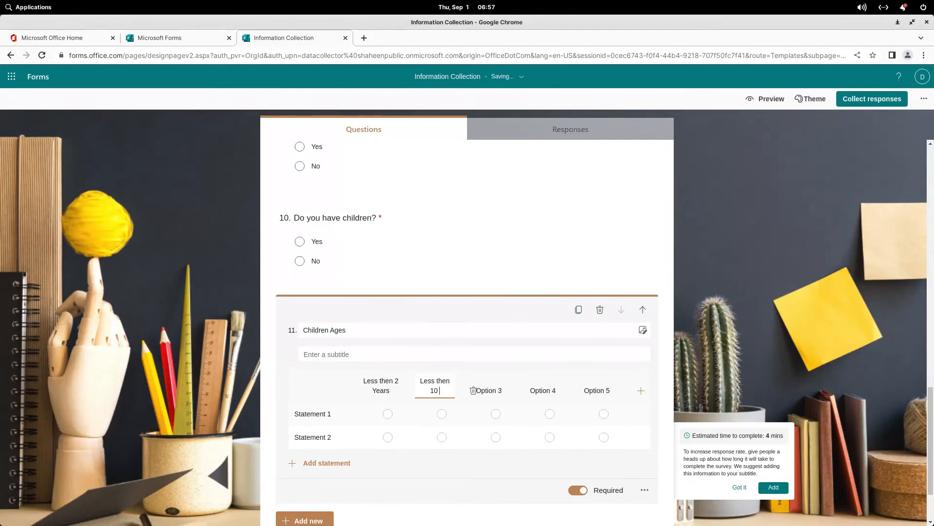
{"action": "type", "text": "Years"}
Step: Name the remaining Likert columns 'Less then 18 Years', '18 years or above' and 'NA'
{"action": "key", "text": "Tab"}
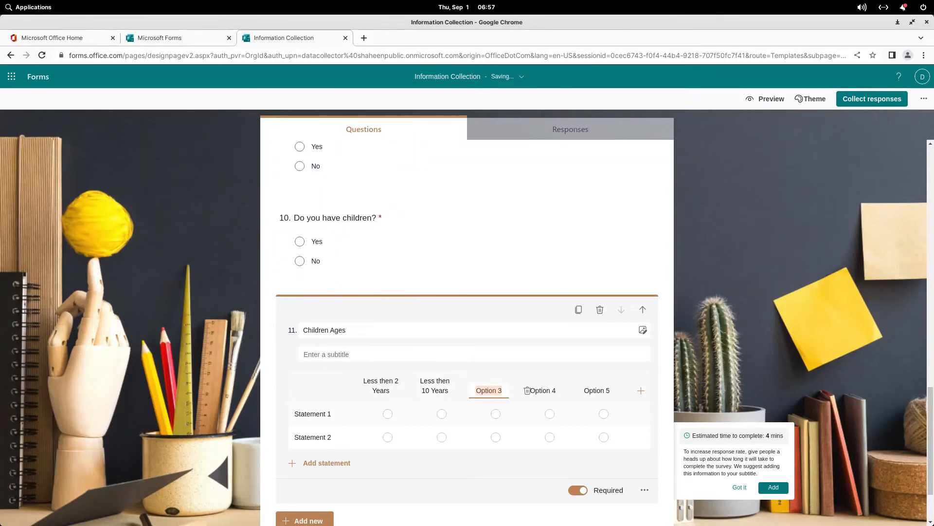
{"action": "type", "text": "Less then 18 Years"}
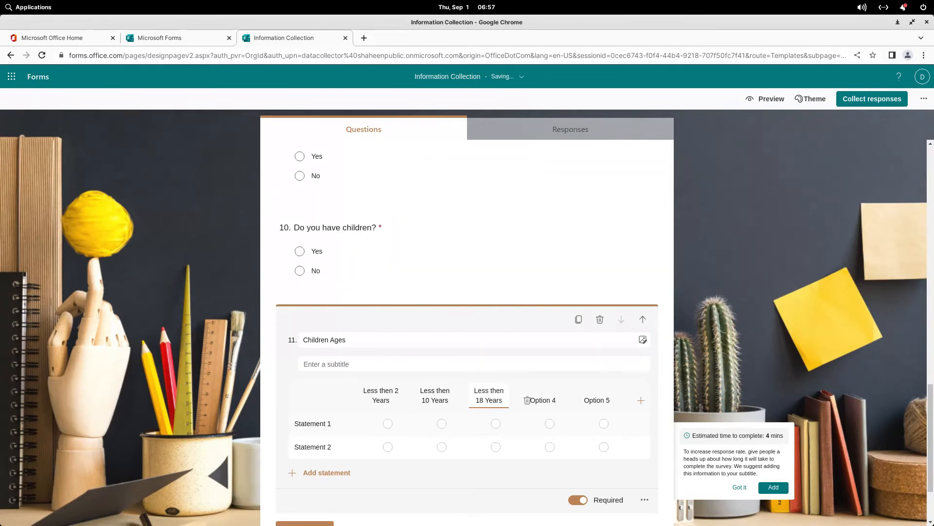
{"action": "key", "text": "Tab"}
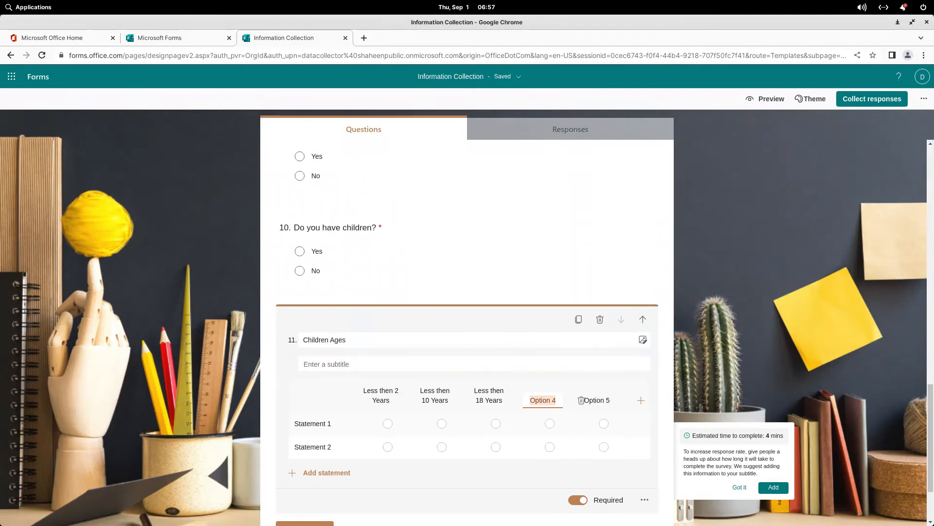
{"action": "type", "text": "18"}
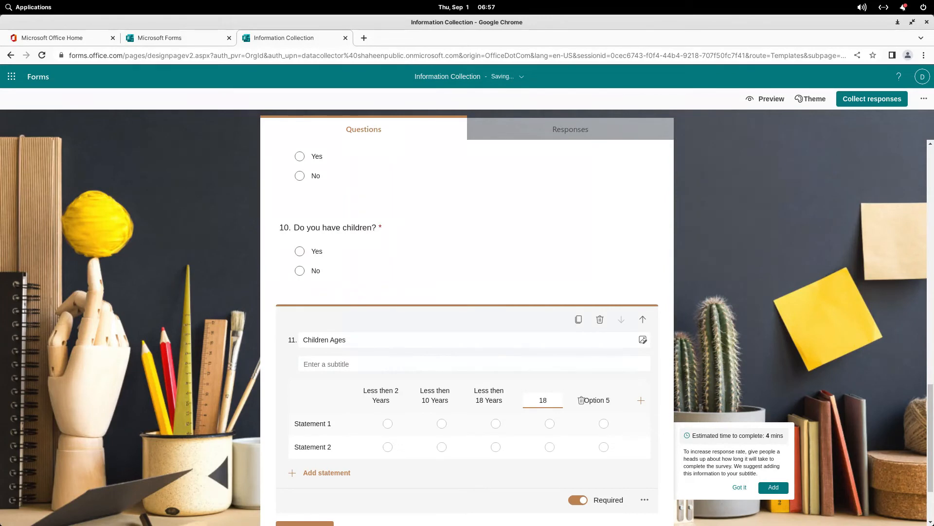
{"action": "type", "text": " years or above"}
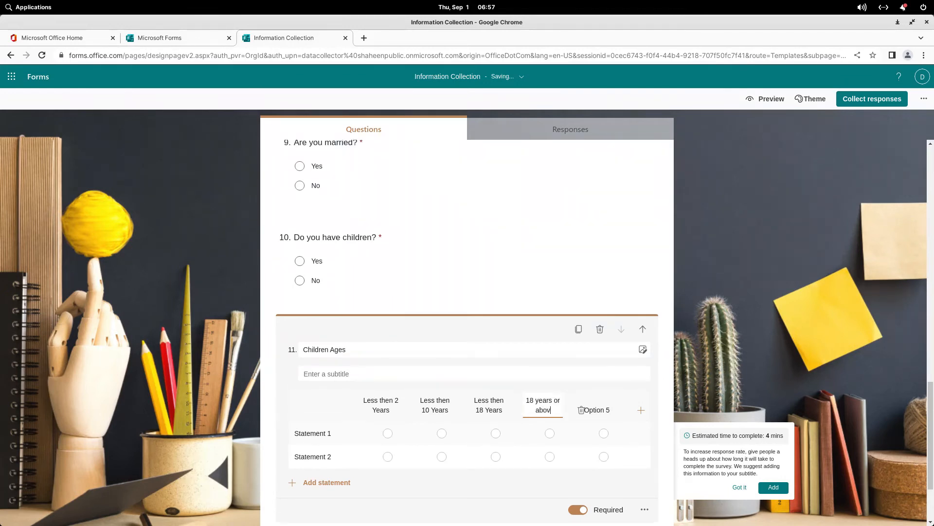
{"action": "key", "text": "Tab"}
{"action": "type", "text": "NA"}
{"action": "left_click", "coordinate": [313, 433]}
{"action": "scroll", "coordinate": [467, 332], "scroll_direction": "down", "scroll_amount": 1}
Step: Label the first Children Ages row '1st Child'
{"action": "left_click", "coordinate": [313, 407]}
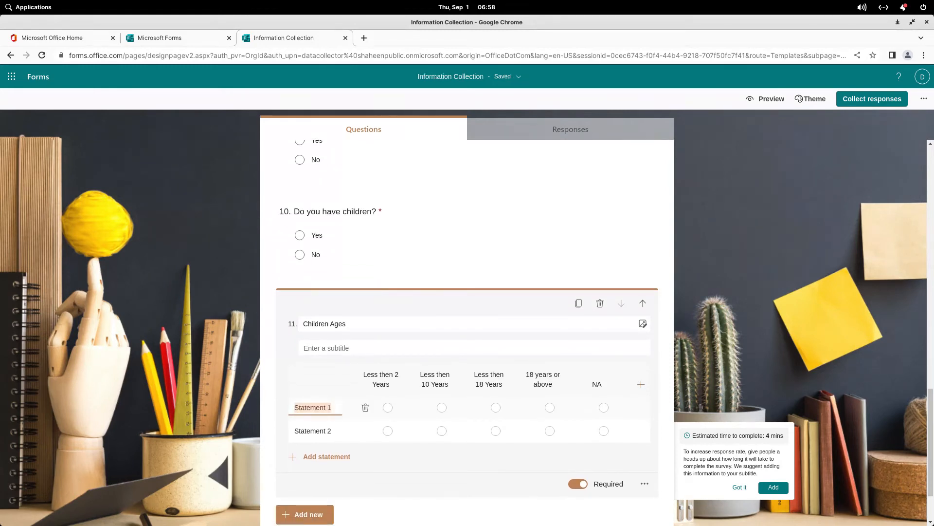
{"action": "type", "text": "1"}
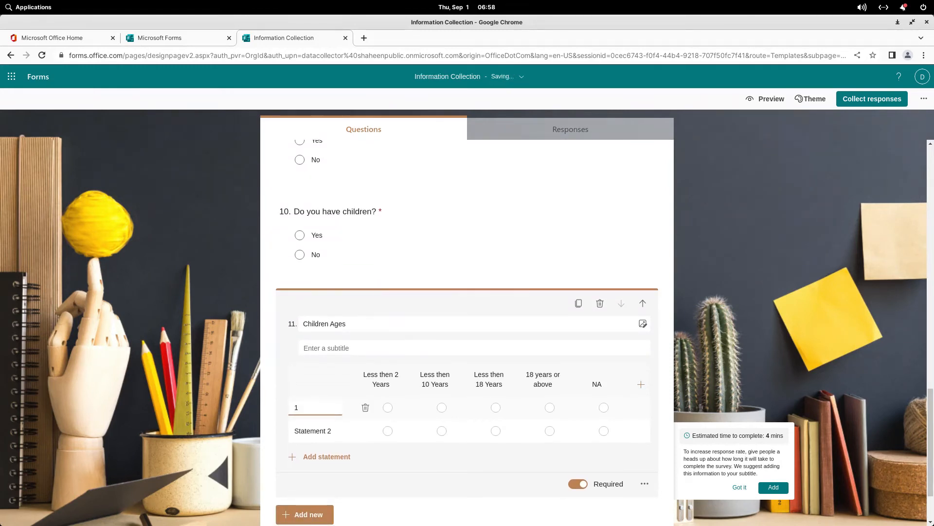
{"action": "type", "text": " Child"}
{"action": "left_click", "coordinate": [313, 431]}
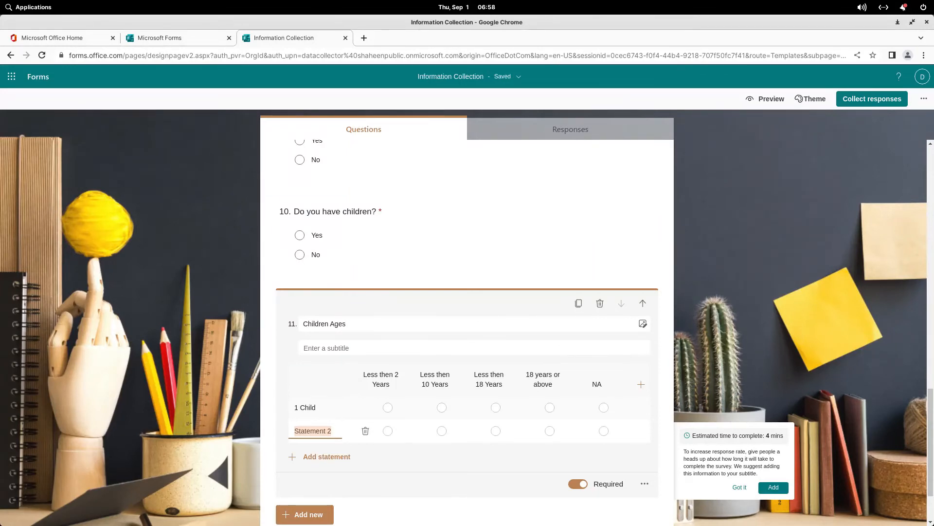
{"action": "left_click", "coordinate": [297, 407]}
{"action": "type", "text": "st"}
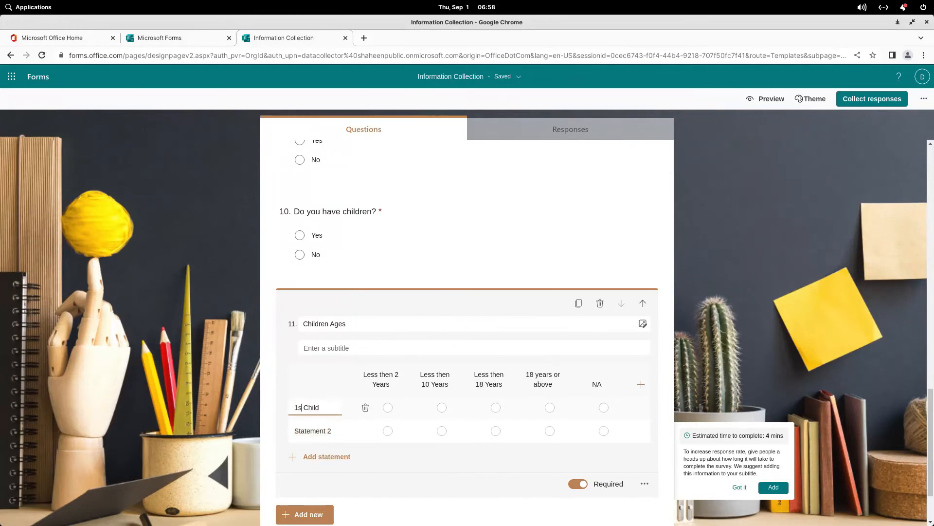
Step: Add the rows '2nd Child' and '3rd Child' to the Likert question
{"action": "key", "text": "Tab"}
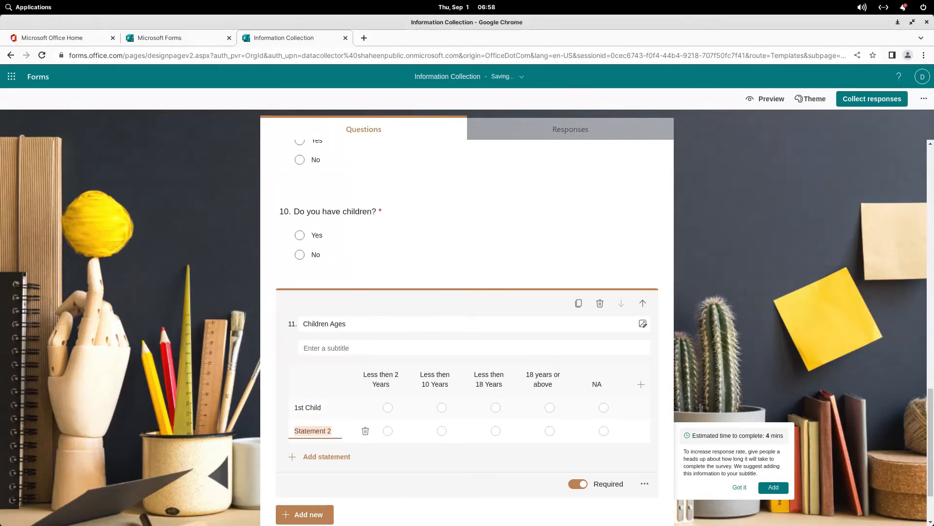
{"action": "type", "text": "2"}
{"action": "type", "text": "ns"}
{"action": "type", "text": " Child"}
{"action": "key", "text": "Return"}
{"action": "type", "text": "3rd "}
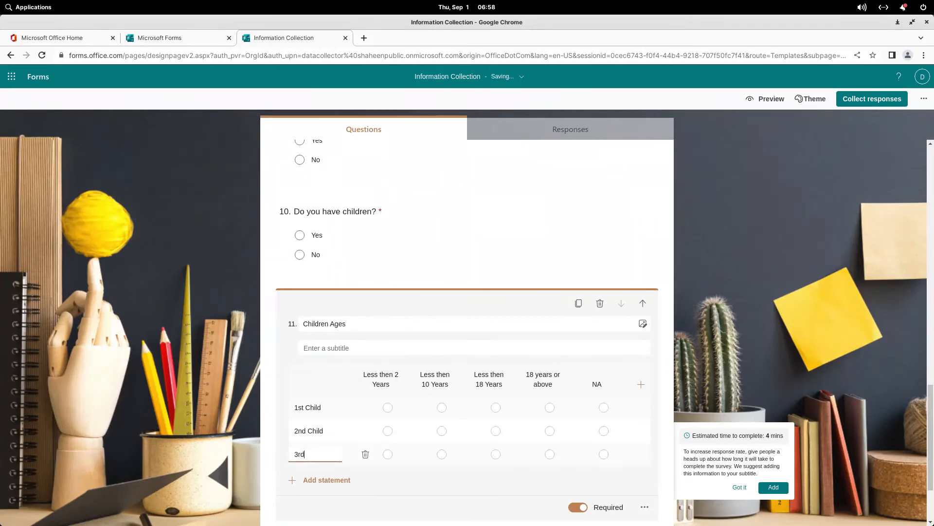
{"action": "type", "text": "Child"}
{"action": "key", "text": "Tab"}
{"action": "scroll", "coordinate": [467, 316], "scroll_direction": "down", "scroll_amount": 3}
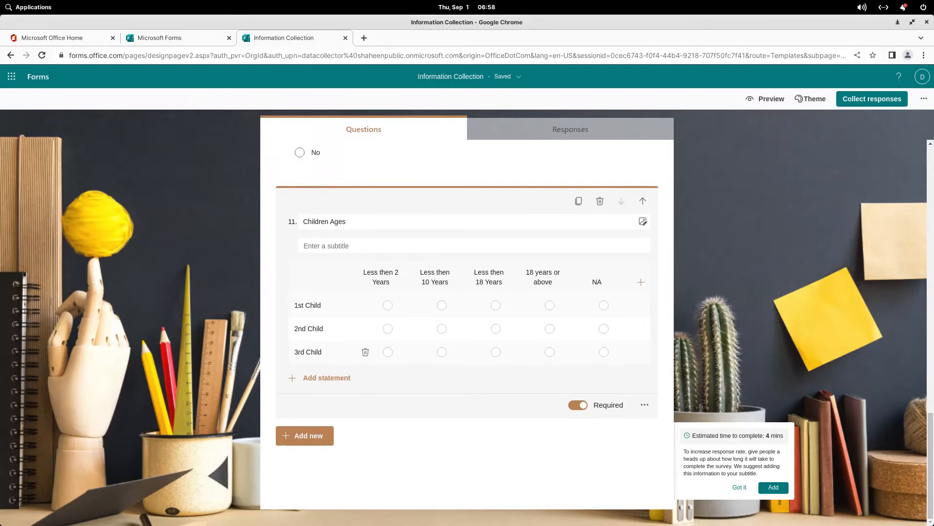
{"action": "scroll", "coordinate": [467, 316], "scroll_direction": "up", "scroll_amount": 1}
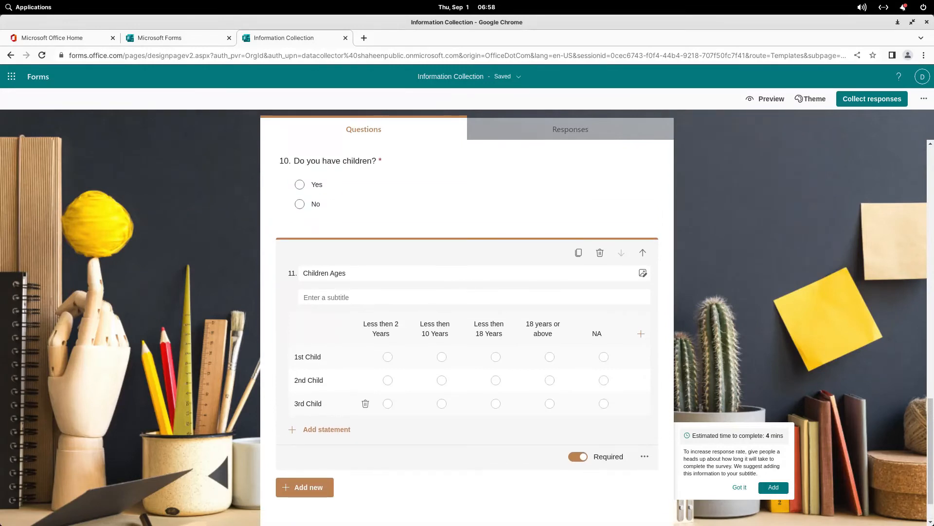
{"action": "scroll", "coordinate": [467, 340], "scroll_direction": "up", "scroll_amount": 10}
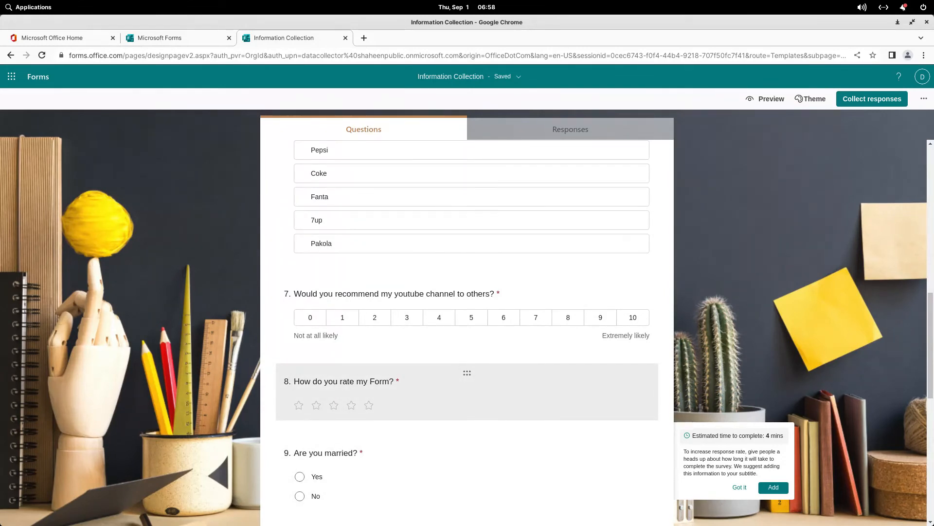
Step: Move the star-rating question, then the YouTube recommendation question, below Children Ages
{"action": "left_click_drag", "start_coordinate": [467, 373], "coordinate": [467, 506]}
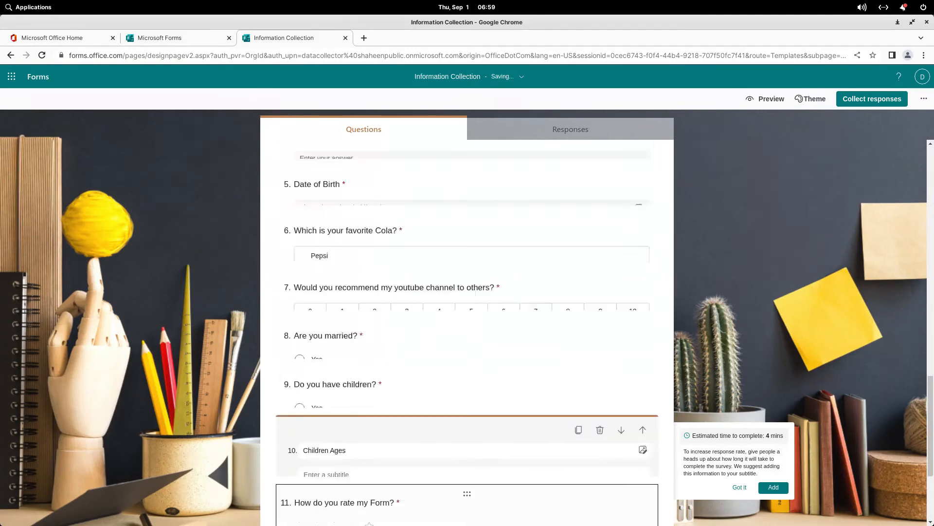
{"action": "scroll", "coordinate": [467, 321], "scroll_direction": "up", "scroll_amount": 3}
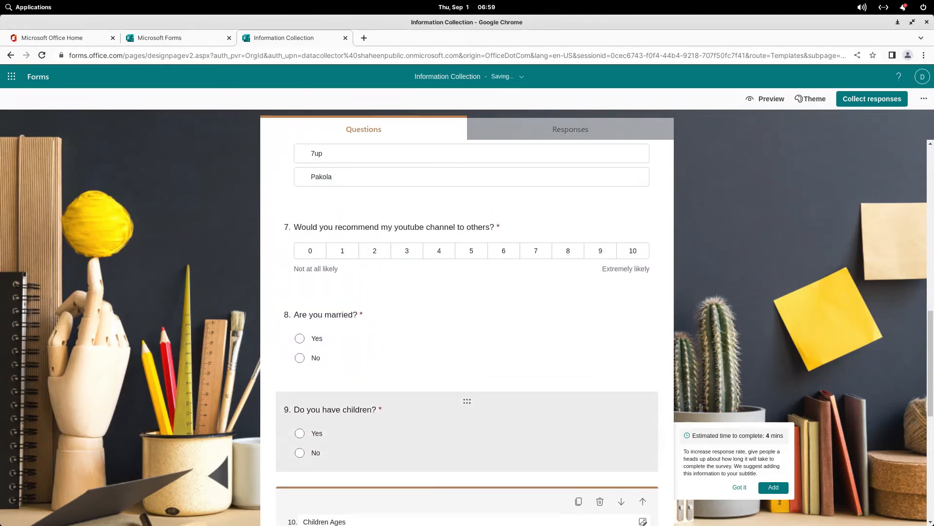
{"action": "left_click_drag", "start_coordinate": [467, 218], "coordinate": [467, 377]}
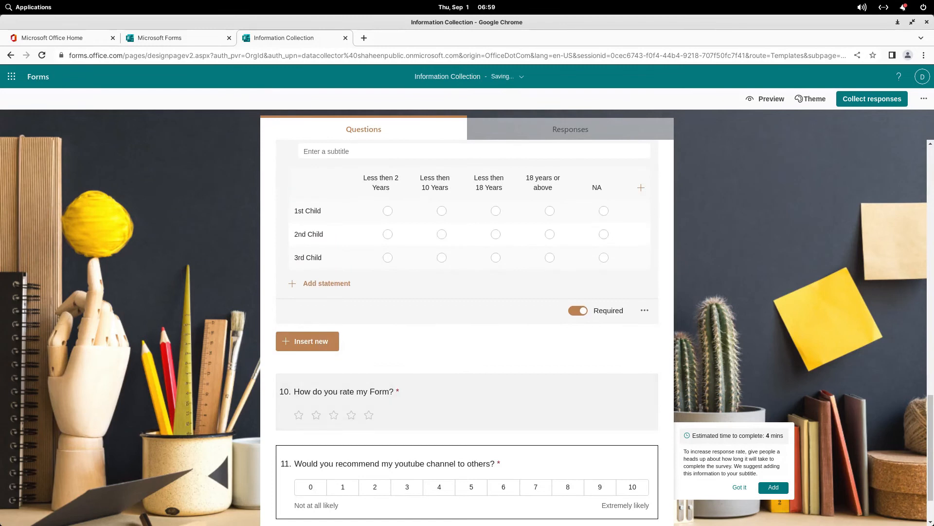
{"action": "scroll", "coordinate": [467, 378], "scroll_direction": "up", "scroll_amount": 8}
{"action": "scroll", "coordinate": [467, 378], "scroll_direction": "up", "scroll_amount": 4}
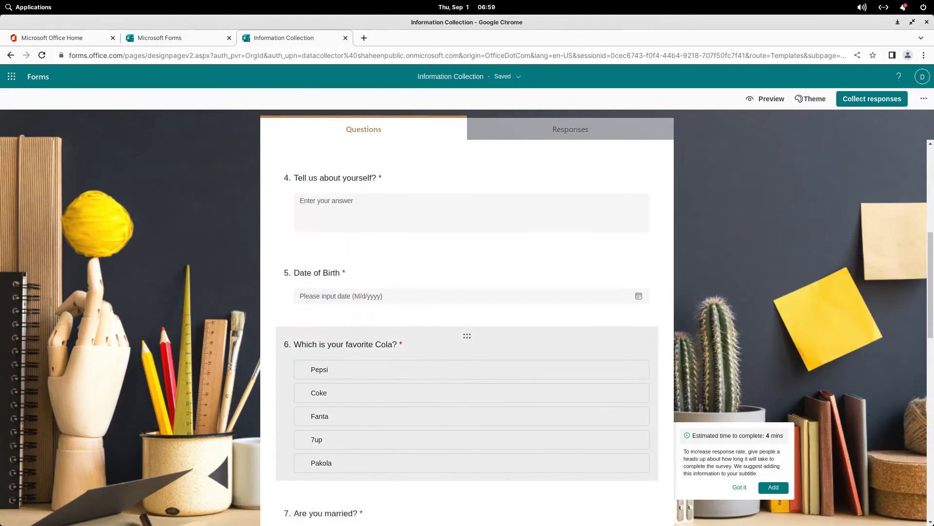
{"action": "scroll", "coordinate": [467, 377], "scroll_direction": "down", "scroll_amount": 8}
{"action": "scroll", "coordinate": [468, 341], "scroll_direction": "down", "scroll_amount": 6}
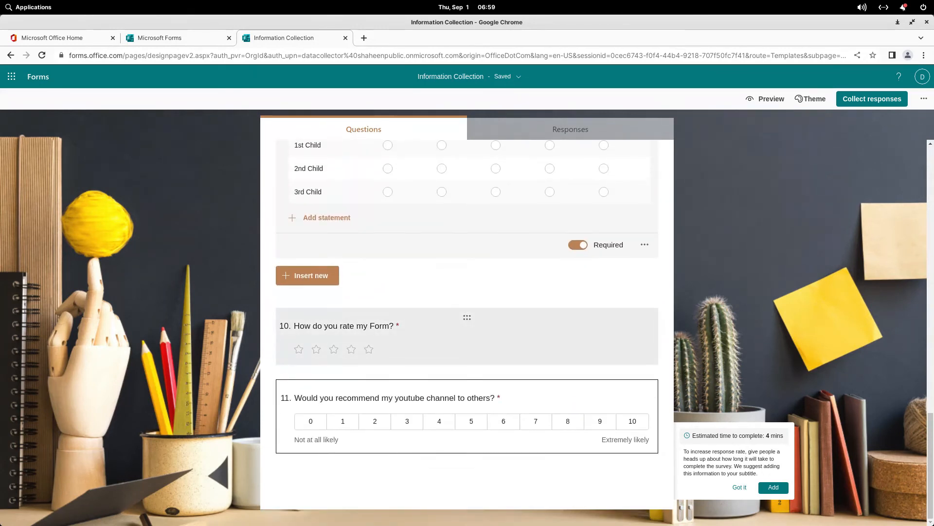
{"action": "scroll", "coordinate": [467, 336], "scroll_direction": "up", "scroll_amount": 6}
{"action": "scroll", "coordinate": [467, 336], "scroll_direction": "up", "scroll_amount": 10}
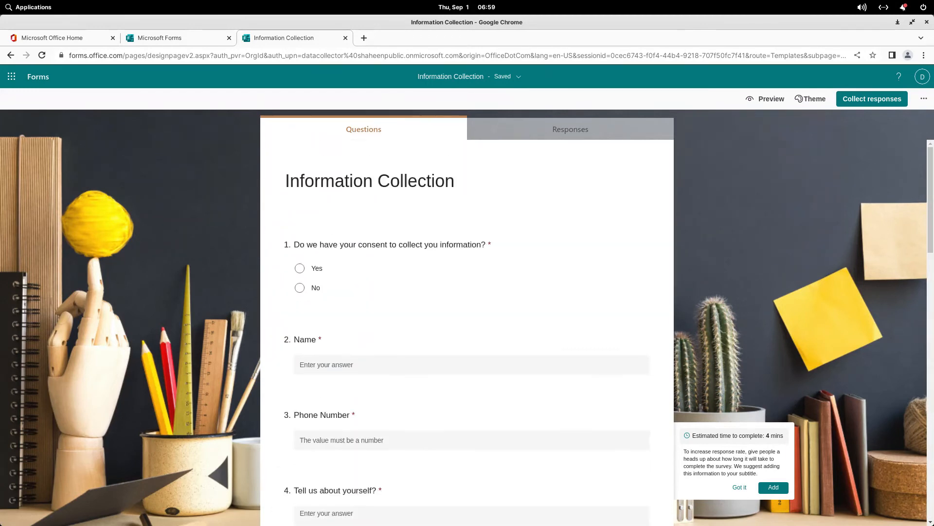
{"action": "scroll", "coordinate": [467, 273], "scroll_direction": "down", "scroll_amount": 8}
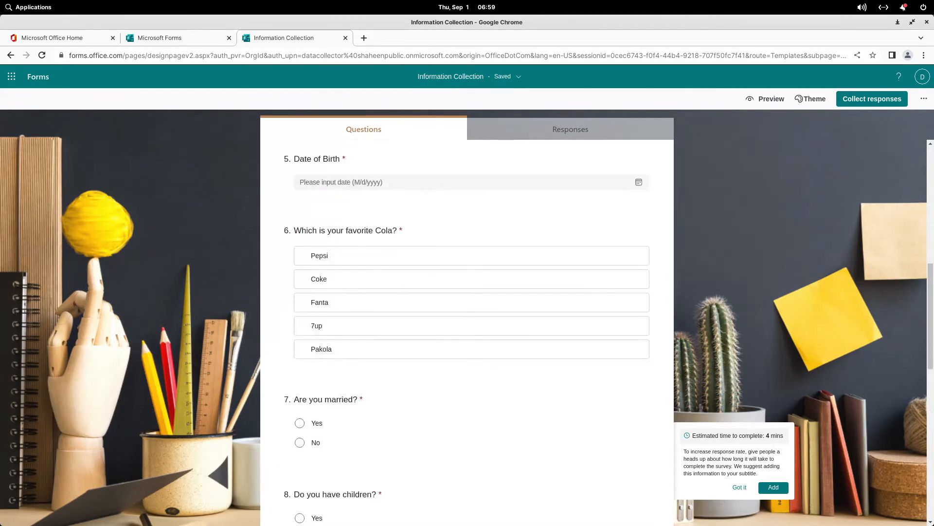
{"action": "scroll", "coordinate": [467, 321], "scroll_direction": "down", "scroll_amount": 10}
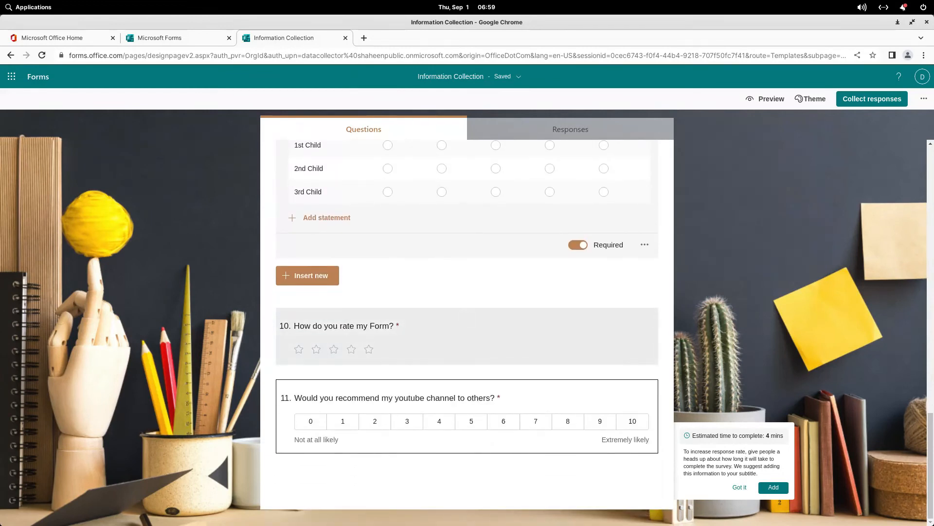
{"action": "scroll", "coordinate": [468, 321], "scroll_direction": "up", "scroll_amount": 18}
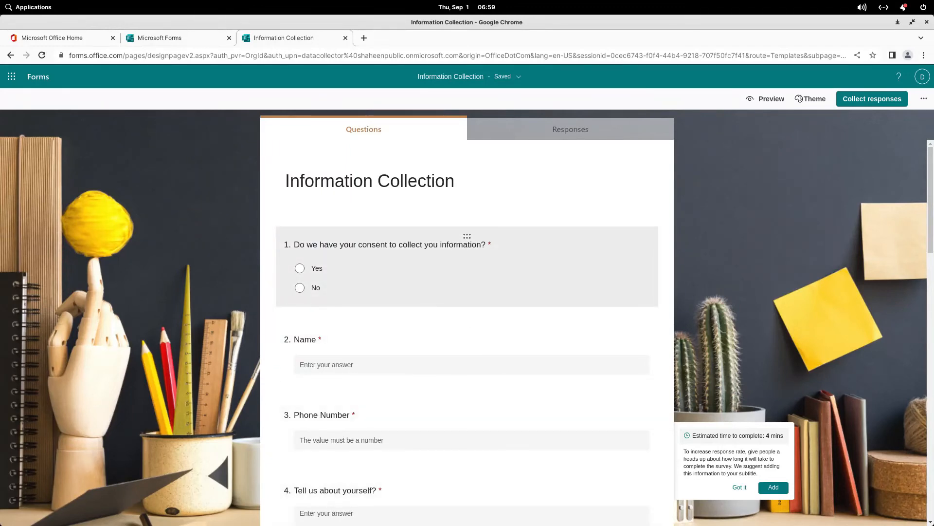
Step: Add branching to the consent question so a No answer goes to End of the form
{"action": "left_click", "coordinate": [463, 248]}
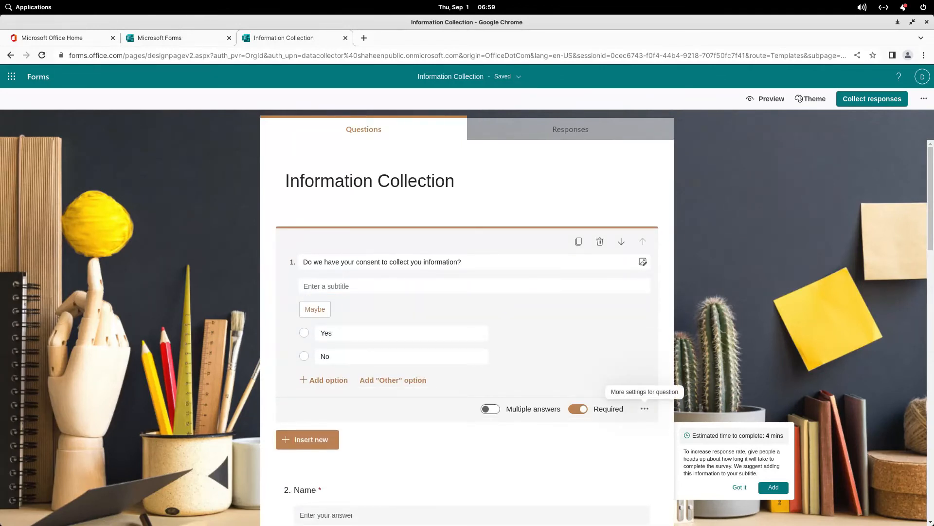
{"action": "left_click", "coordinate": [645, 408]}
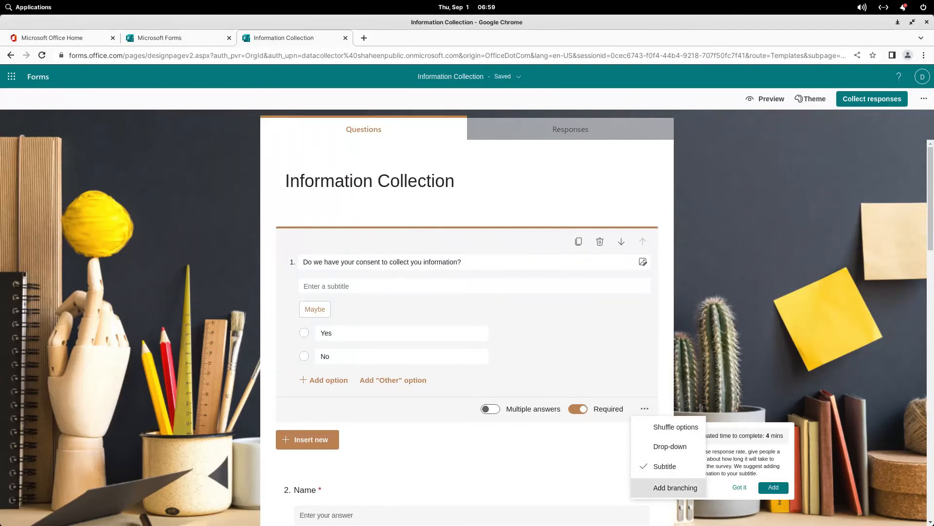
{"action": "left_click", "coordinate": [675, 487]}
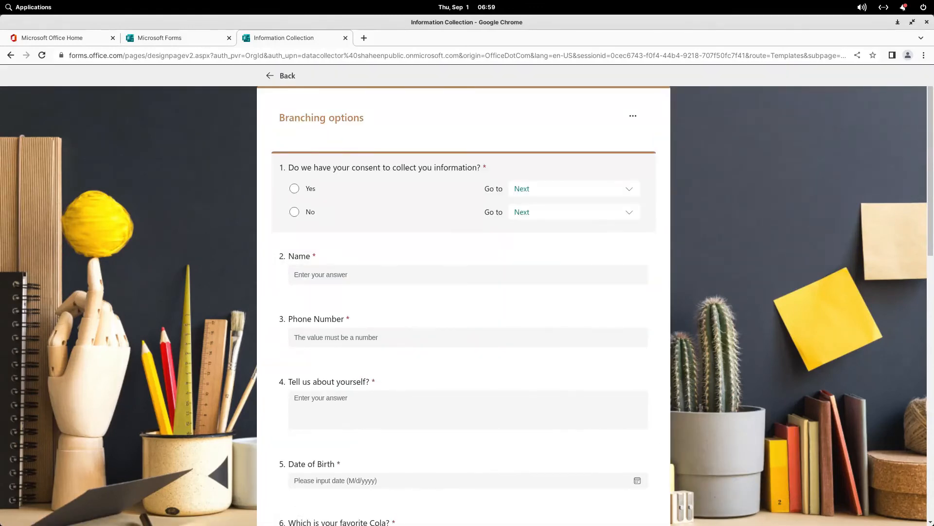
{"action": "scroll", "coordinate": [464, 283], "scroll_direction": "down", "scroll_amount": 6}
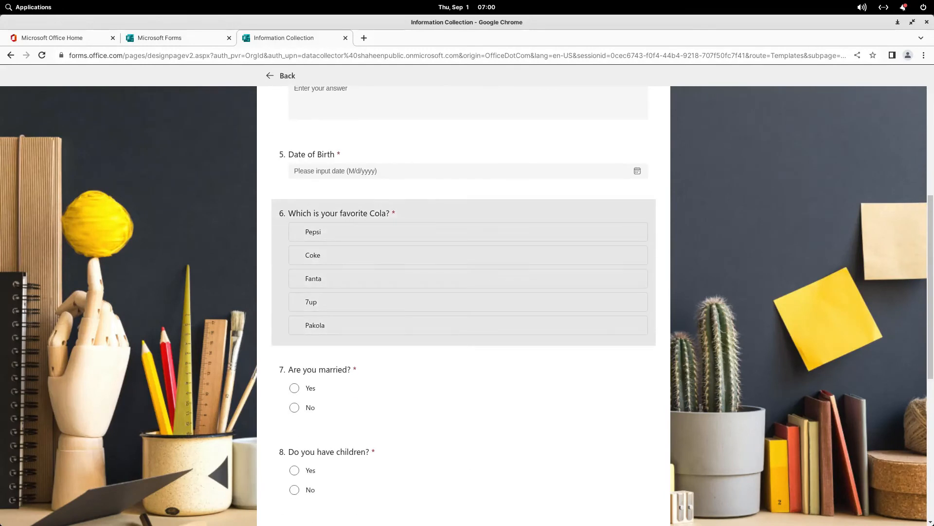
{"action": "scroll", "coordinate": [463, 282], "scroll_direction": "up", "scroll_amount": 6}
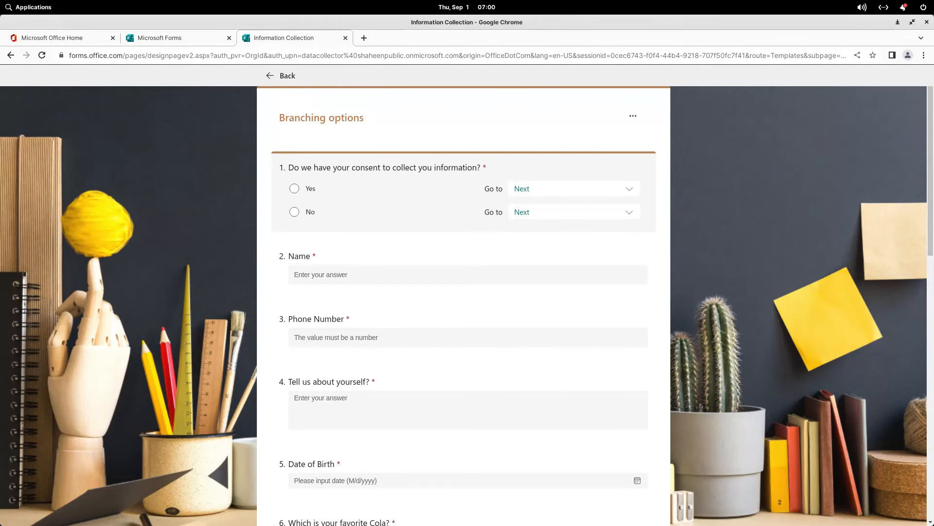
{"action": "left_click", "coordinate": [574, 212]}
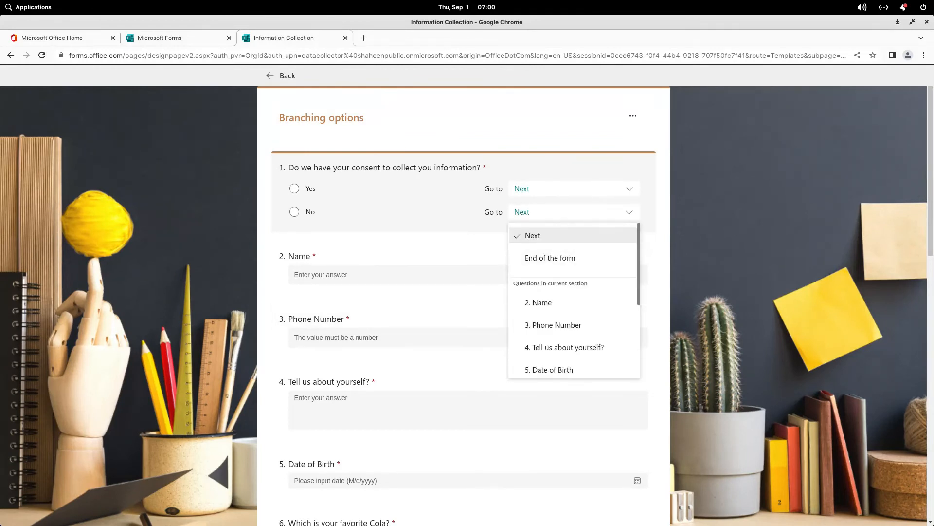
{"action": "left_click", "coordinate": [550, 257]}
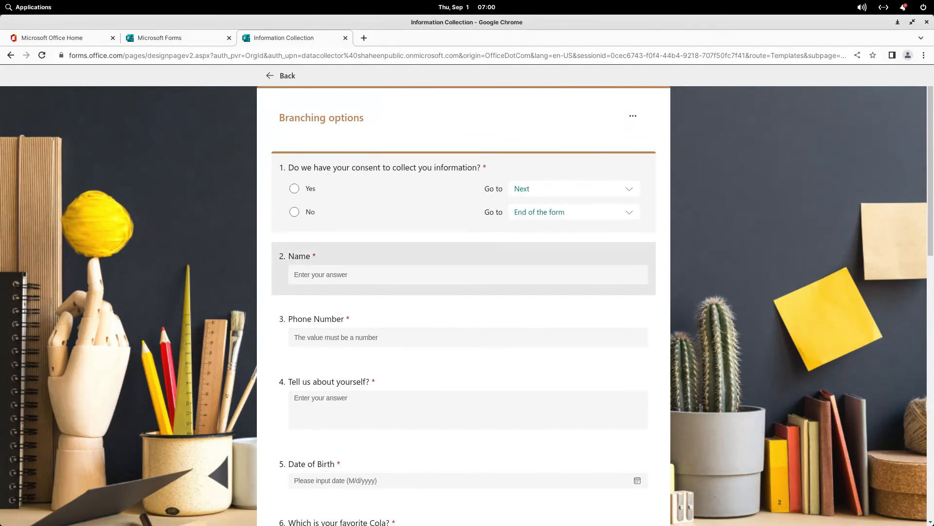
{"action": "scroll", "coordinate": [463, 253], "scroll_direction": "down", "scroll_amount": 4}
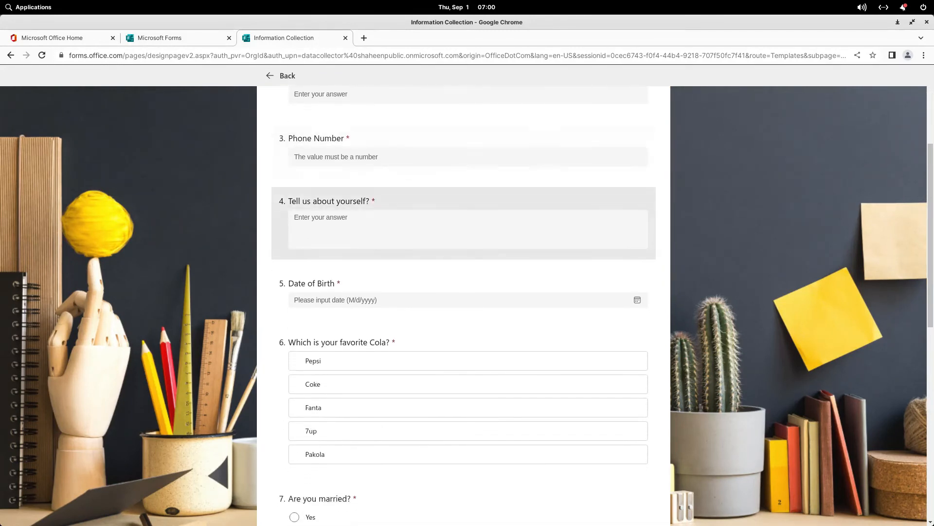
{"action": "scroll", "coordinate": [464, 253], "scroll_direction": "down", "scroll_amount": 1}
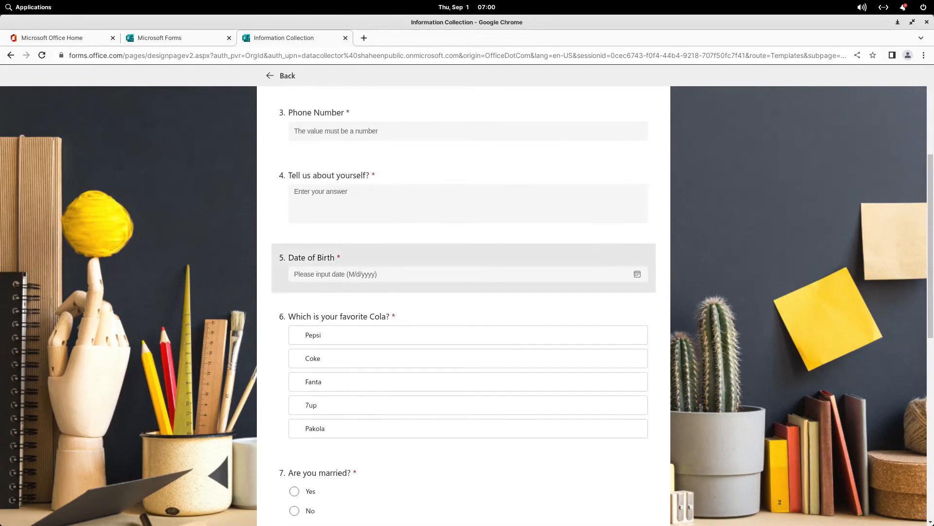
{"action": "scroll", "coordinate": [463, 253], "scroll_direction": "down", "scroll_amount": 3}
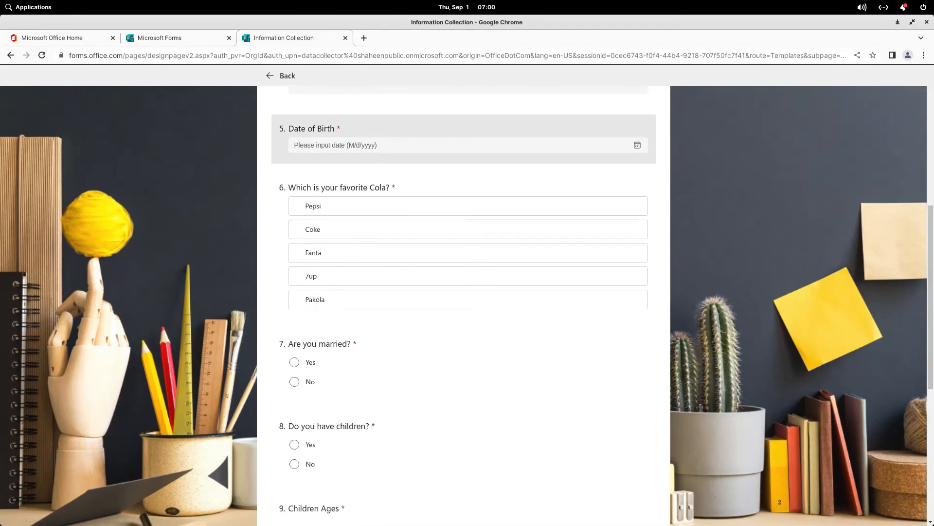
{"action": "scroll", "coordinate": [463, 253], "scroll_direction": "down", "scroll_amount": 2}
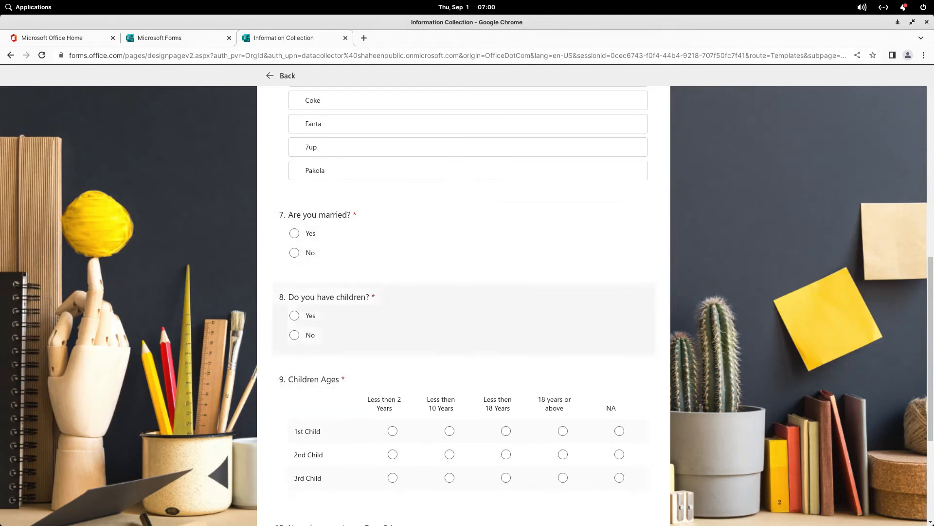
Step: Route a No on 'Are you married?' to question 10, 'How do you rate my Form?'
{"action": "left_click", "coordinate": [463, 237]}
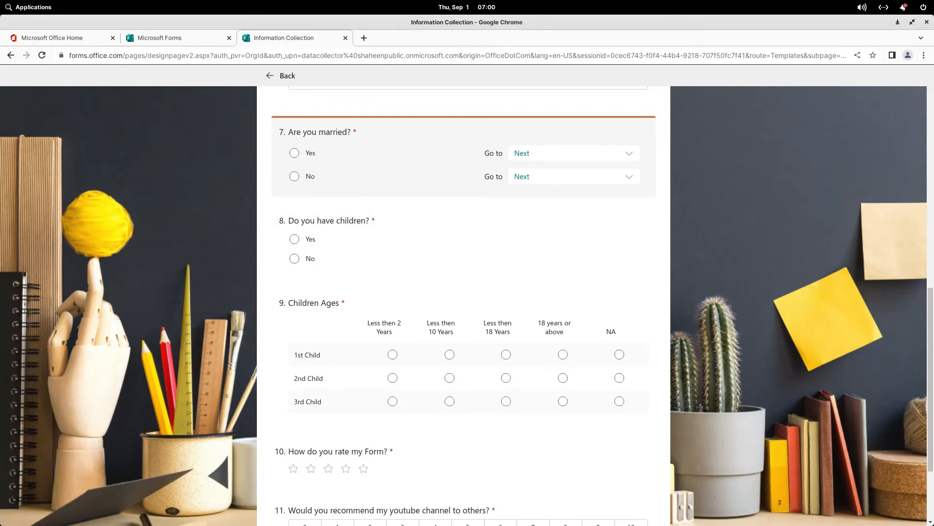
{"action": "left_click", "coordinate": [575, 176]}
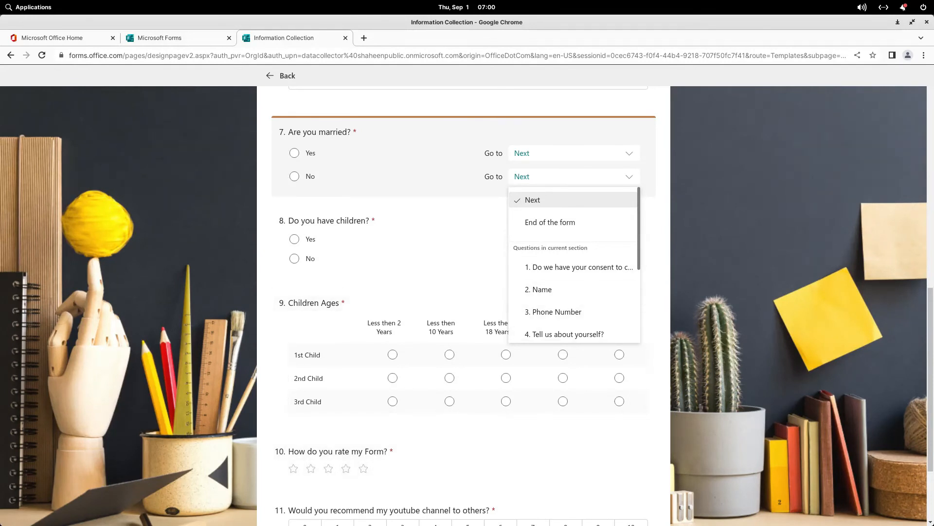
{"action": "scroll", "coordinate": [575, 307], "scroll_direction": "down", "scroll_amount": 5}
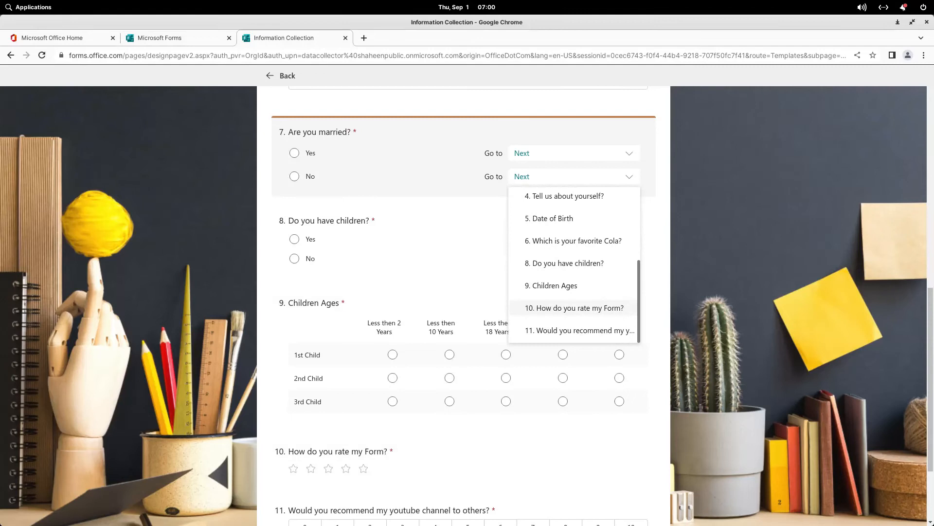
{"action": "left_click", "coordinate": [574, 308]}
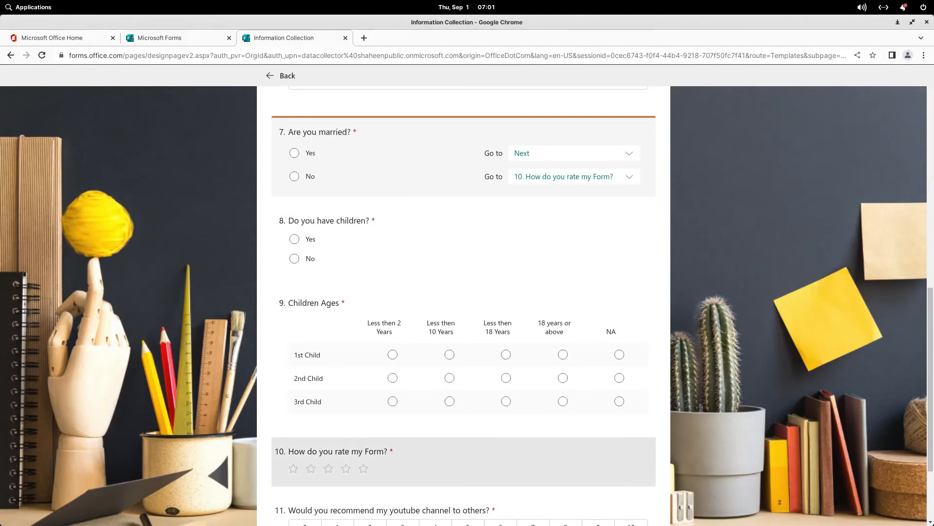
{"action": "scroll", "coordinate": [464, 296], "scroll_direction": "down", "scroll_amount": 2}
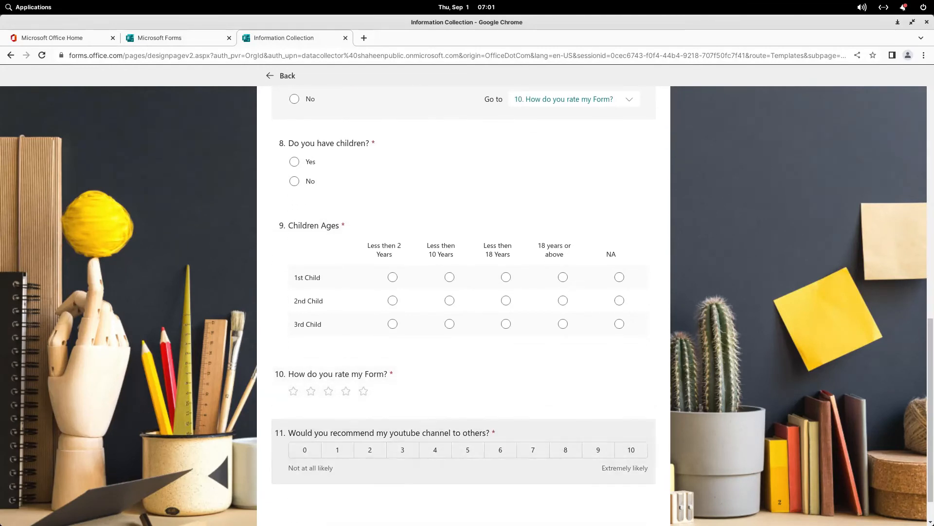
{"action": "scroll", "coordinate": [463, 297], "scroll_direction": "up", "scroll_amount": 1}
{"action": "scroll", "coordinate": [463, 297], "scroll_direction": "up", "scroll_amount": 1}
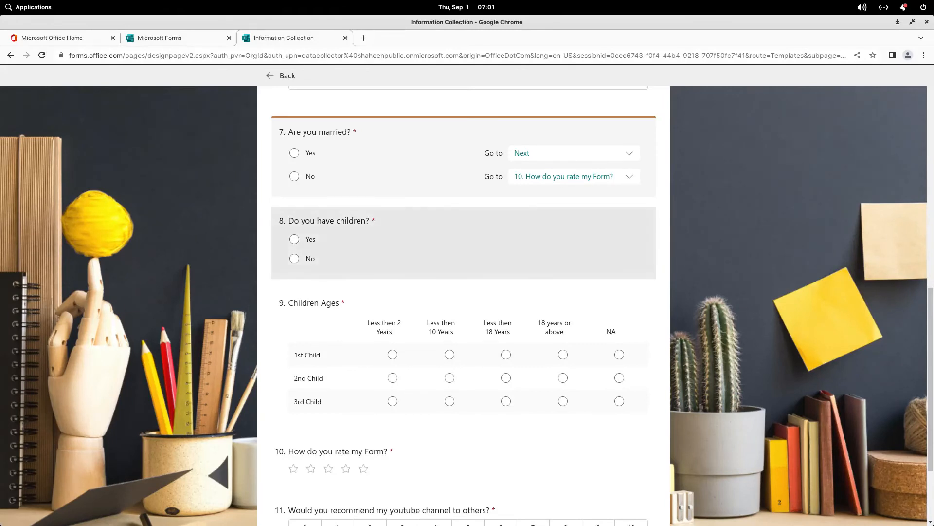
{"action": "left_click", "coordinate": [464, 243]}
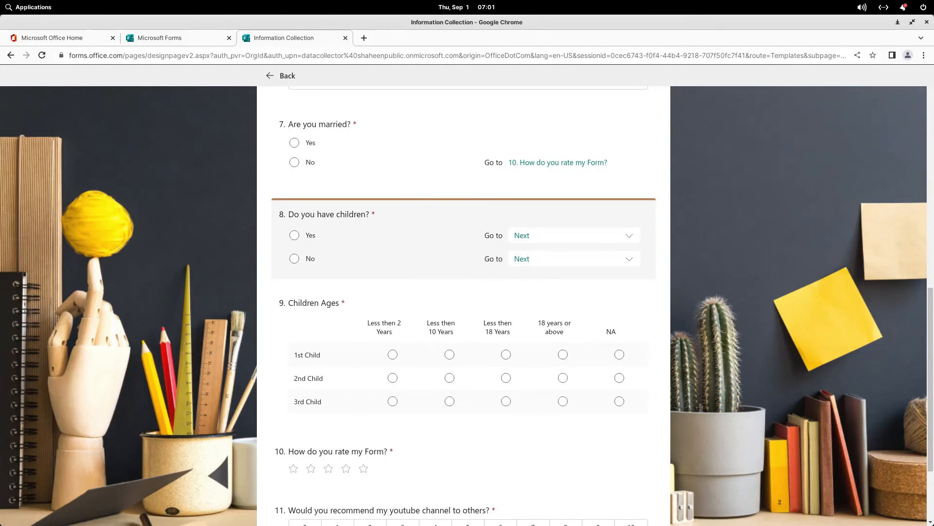
Step: Route a No on 'Do you have children?' to question 10 as well
{"action": "left_click", "coordinate": [574, 259]}
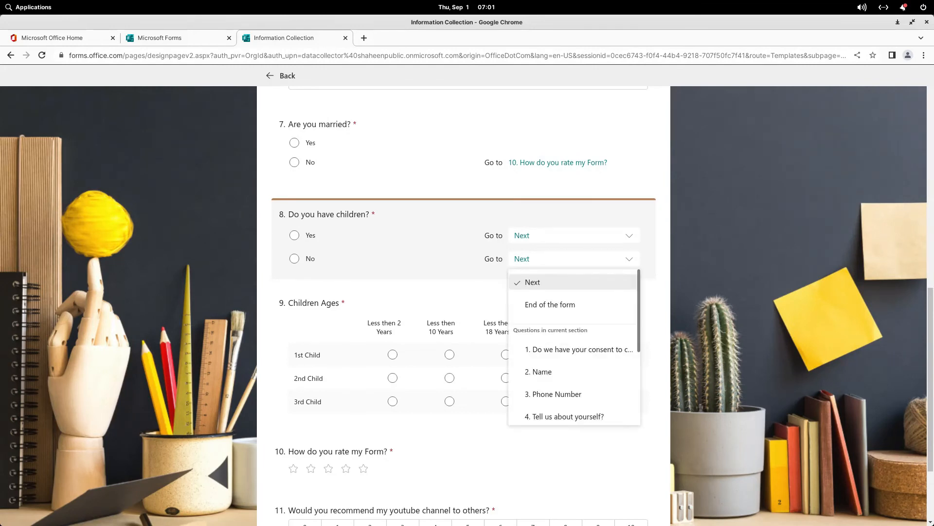
{"action": "scroll", "coordinate": [574, 347], "scroll_direction": "down", "scroll_amount": 3}
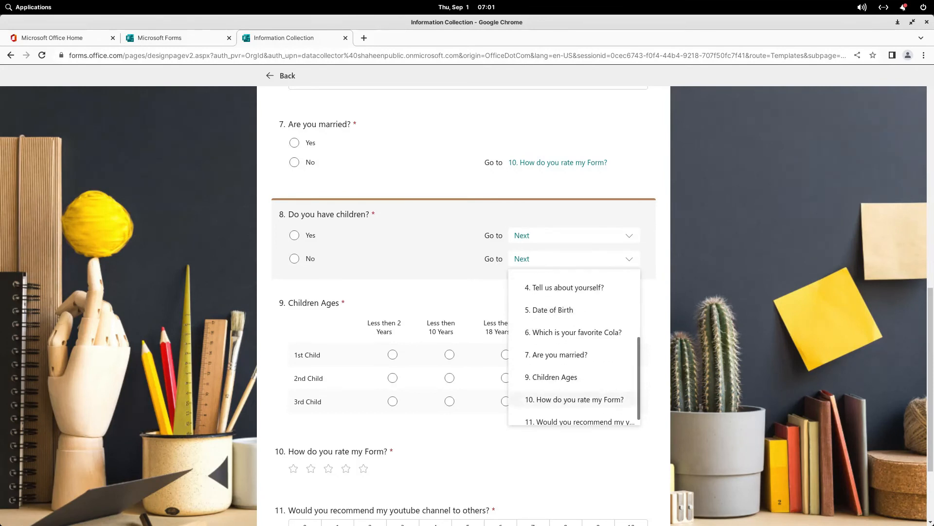
{"action": "left_click", "coordinate": [574, 399]}
{"action": "scroll", "coordinate": [465, 306], "scroll_direction": "down", "scroll_amount": 3}
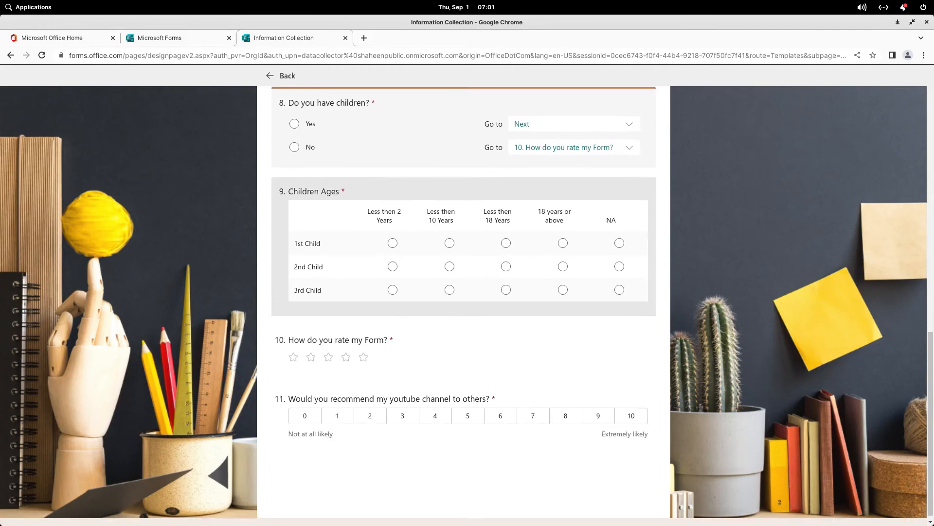
{"action": "scroll", "coordinate": [464, 305], "scroll_direction": "up", "scroll_amount": 15}
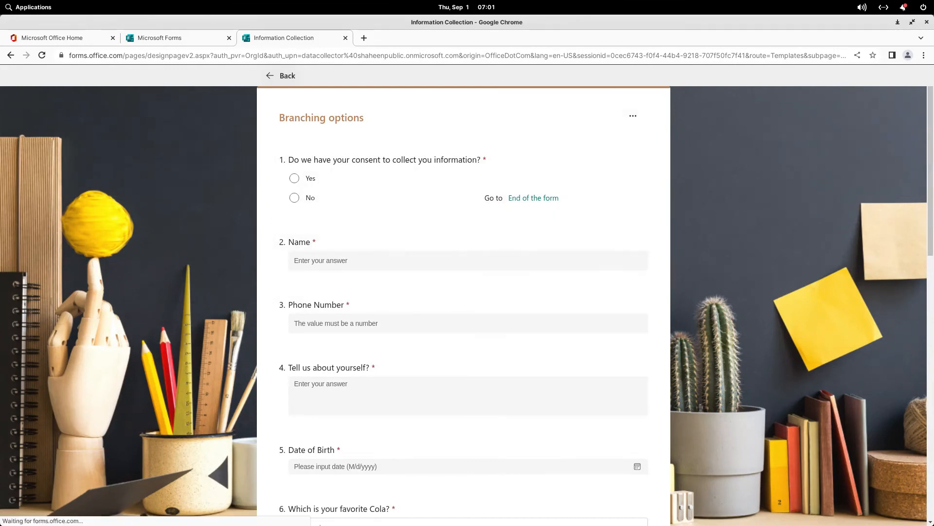
{"action": "scroll", "coordinate": [467, 292], "scroll_direction": "down", "scroll_amount": 10}
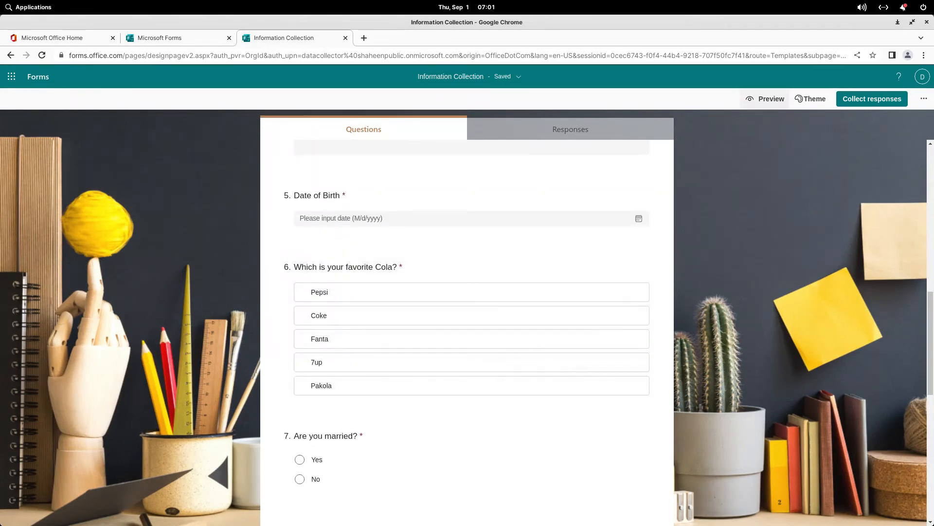
Step: Preview the form in Mobile and Computer views, then answer consent No and then Yes
{"action": "left_click", "coordinate": [765, 99]}
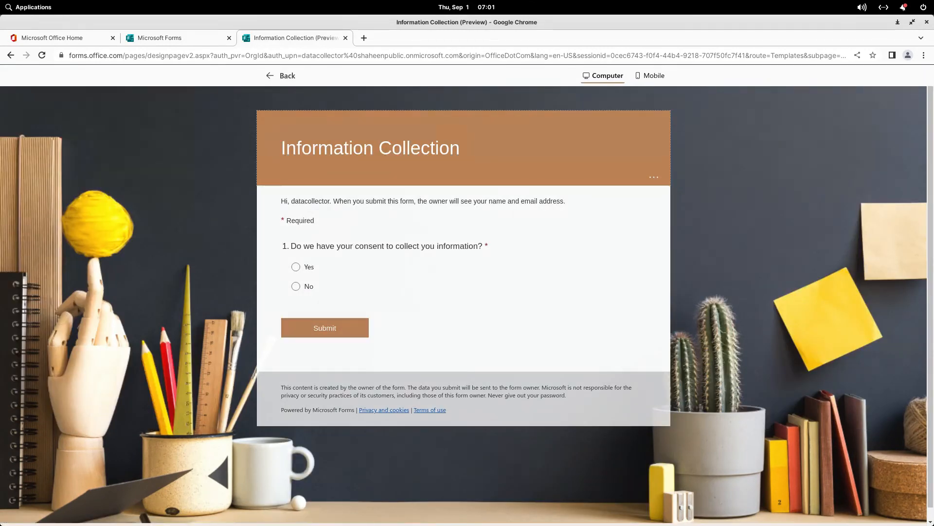
{"action": "left_click", "coordinate": [650, 75]}
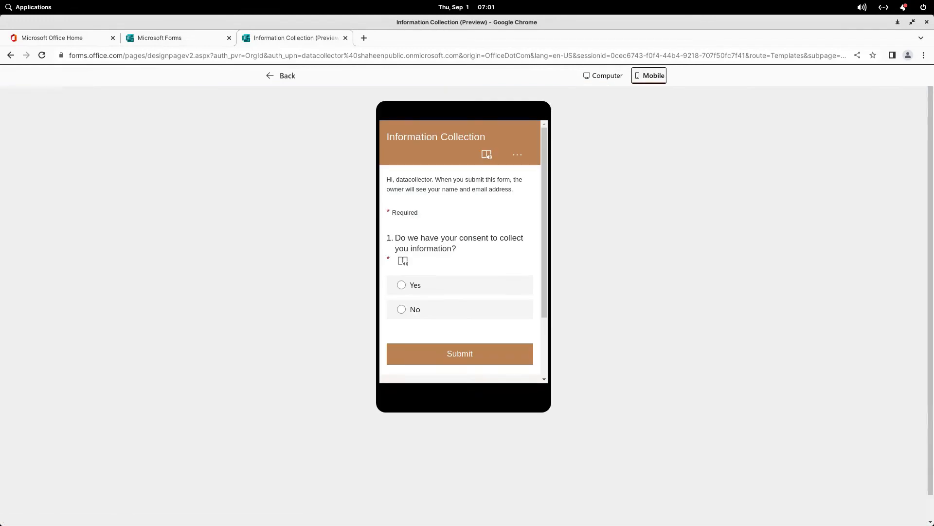
{"action": "left_click", "coordinate": [603, 75]}
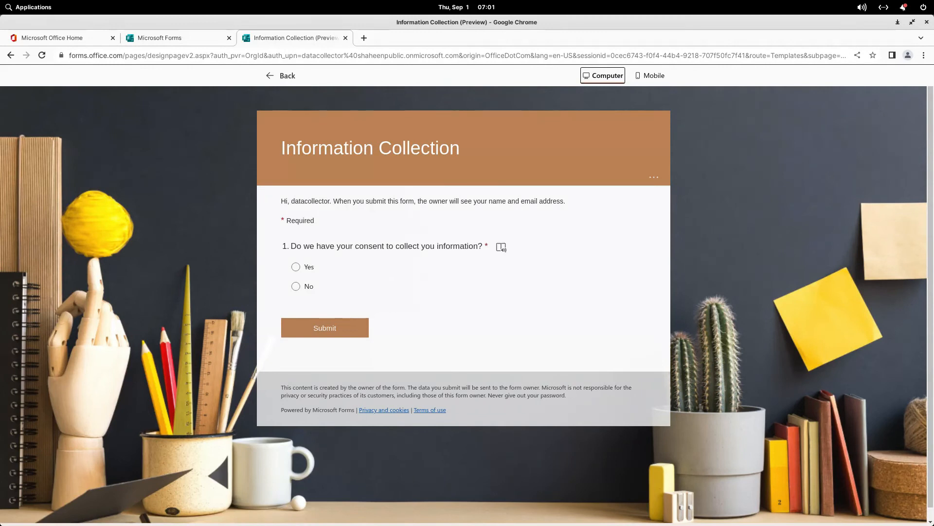
{"action": "left_click", "coordinate": [296, 286]}
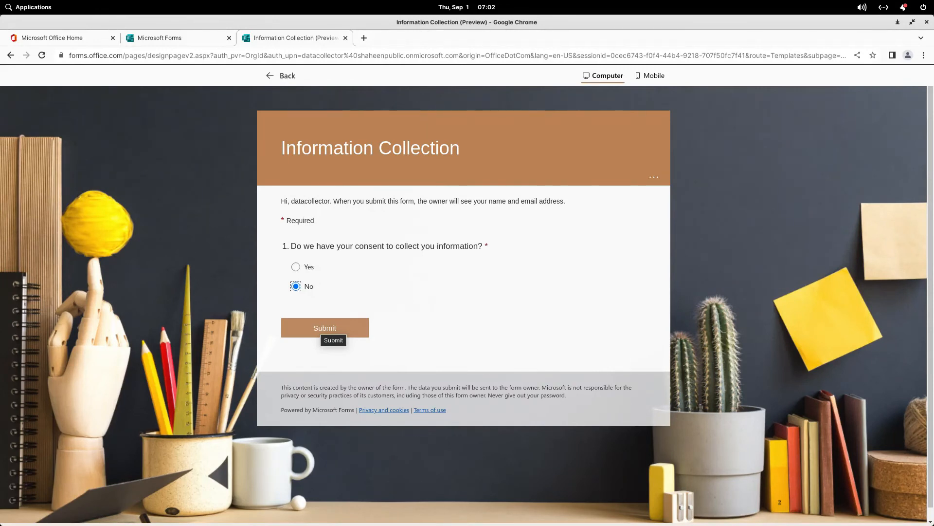
{"action": "left_click", "coordinate": [296, 267]}
{"action": "scroll", "coordinate": [340, 312], "scroll_direction": "down", "scroll_amount": 5}
Step: Fill in a test name, a phone number and 'hello world' about yourself
{"action": "left_click", "coordinate": [341, 227]}
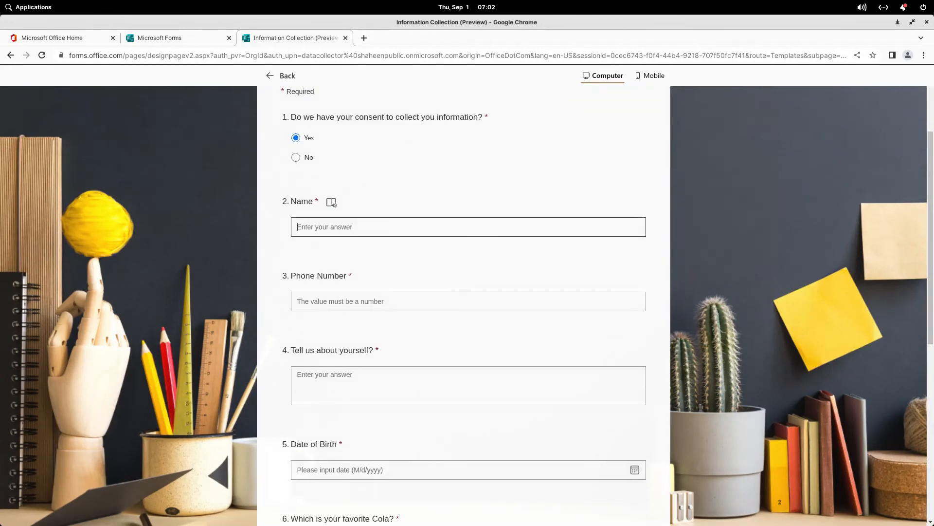
{"action": "key", "text": "Tab"}
{"action": "key", "text": "Tab"}
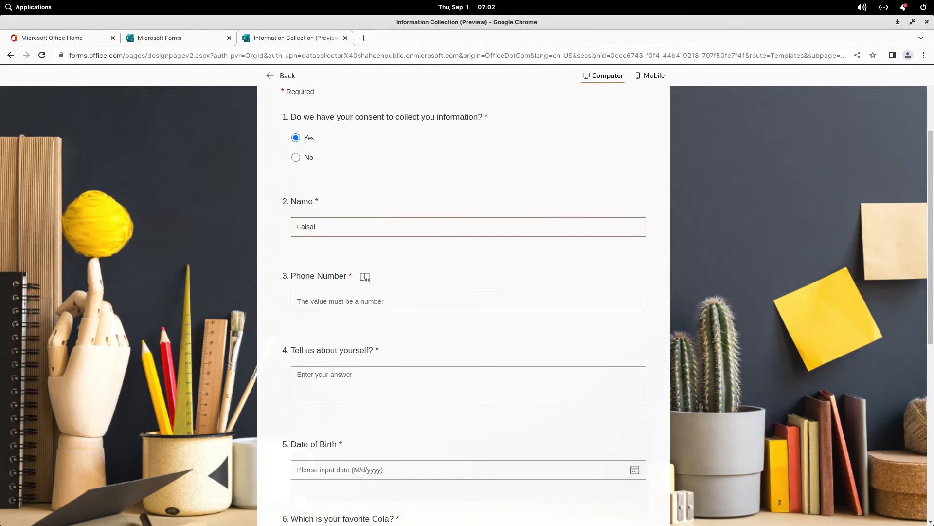
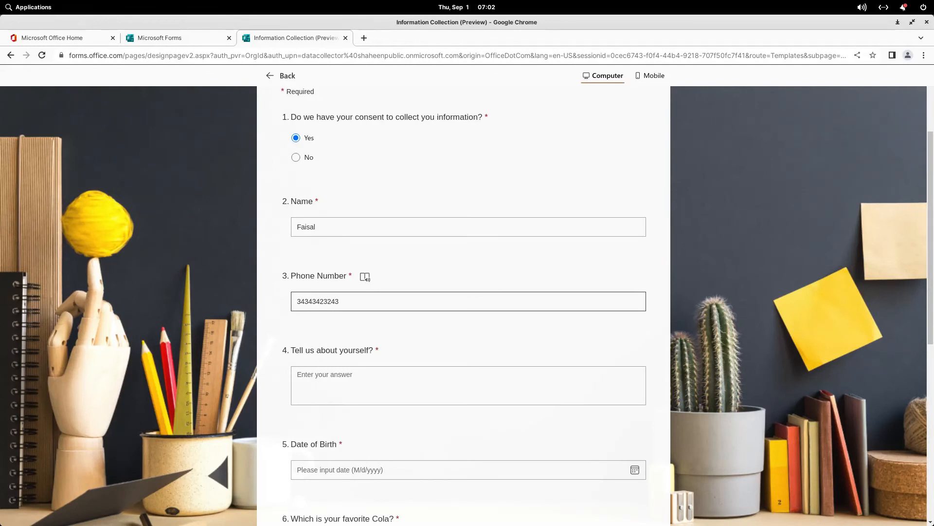
{"action": "key", "text": "Tab"}
{"action": "key", "text": "Tab"}
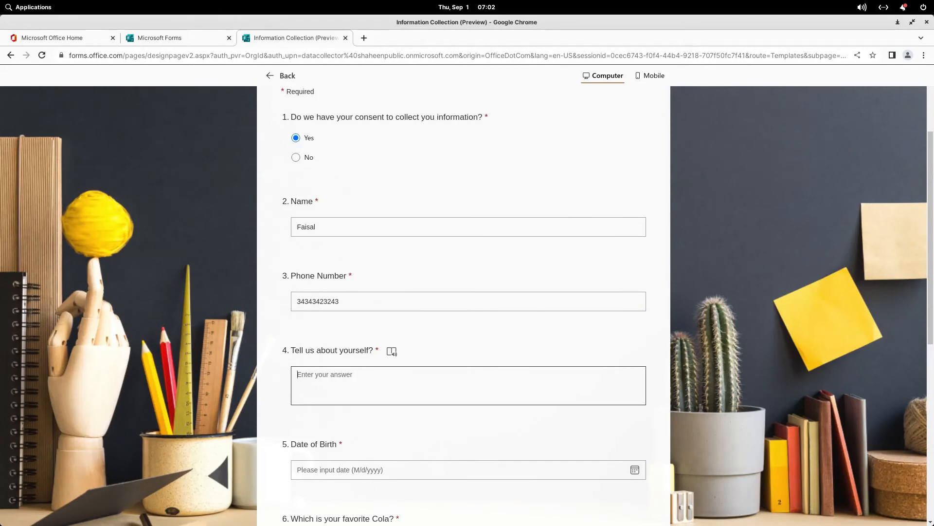
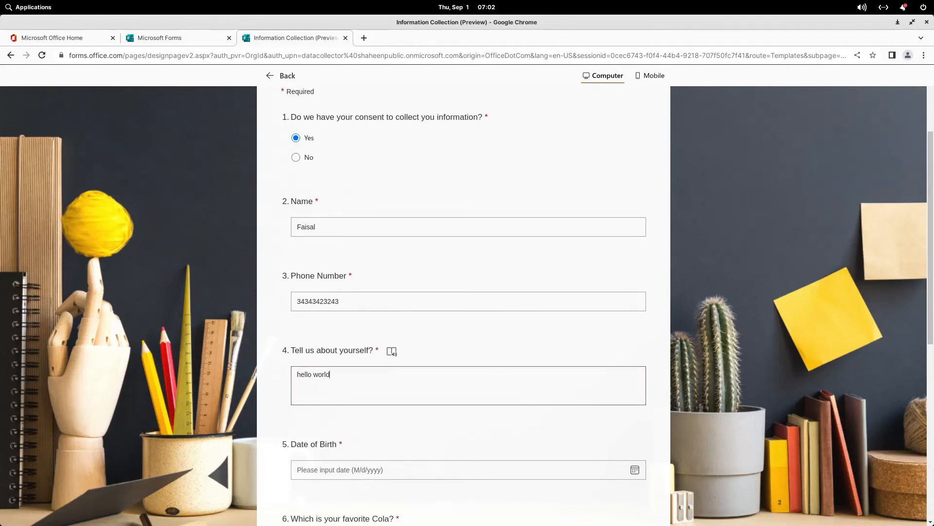
Step: Set the date of birth to September 10, 1986 in the date picker
{"action": "key", "text": "Tab"}
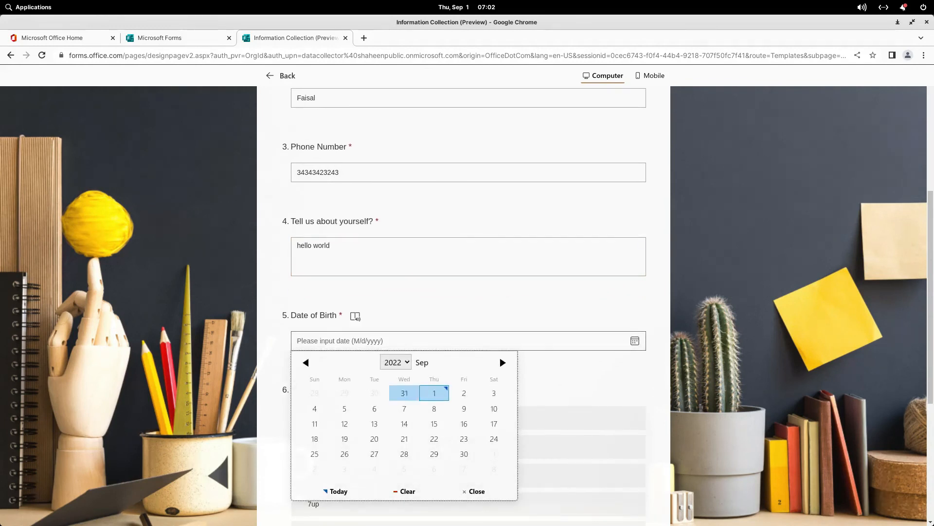
{"action": "left_click", "coordinate": [395, 362]}
{"action": "scroll", "coordinate": [393, 276], "scroll_direction": "down", "scroll_amount": 1}
{"action": "scroll", "coordinate": [393, 241], "scroll_direction": "up", "scroll_amount": 5}
{"action": "scroll", "coordinate": [393, 268], "scroll_direction": "up", "scroll_amount": 5}
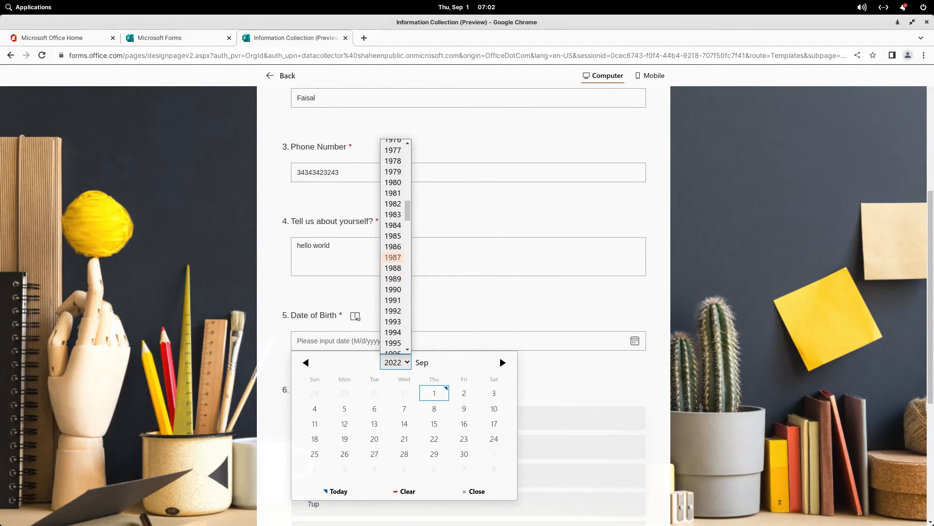
{"action": "left_click", "coordinate": [393, 246]}
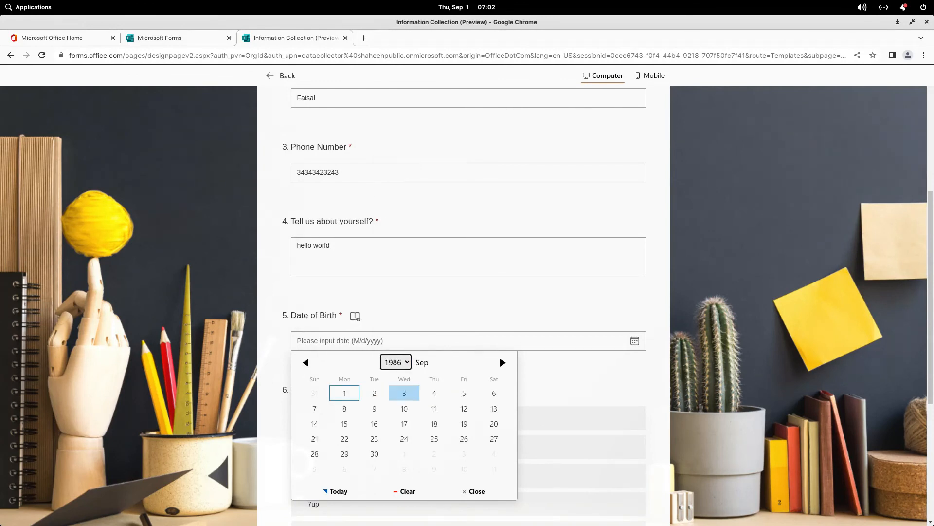
{"action": "left_click", "coordinate": [404, 408]}
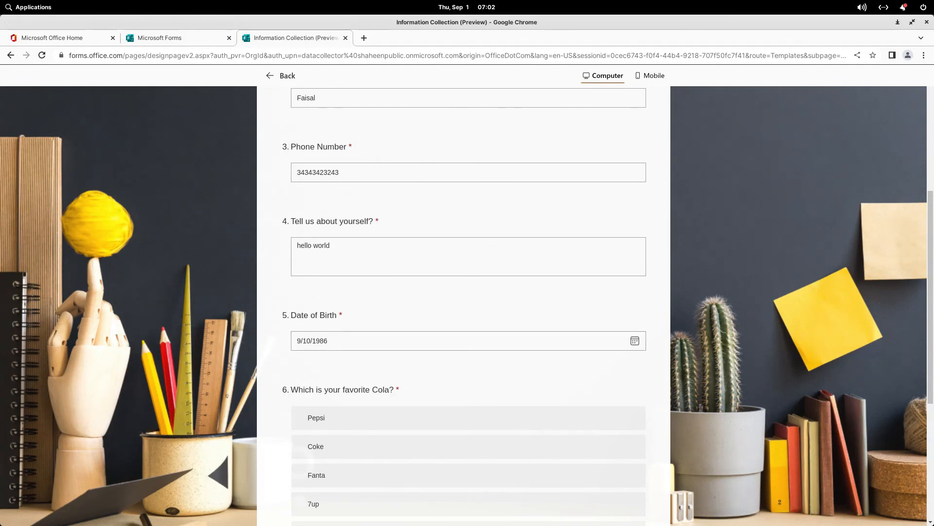
{"action": "scroll", "coordinate": [468, 302], "scroll_direction": "down", "scroll_amount": 5}
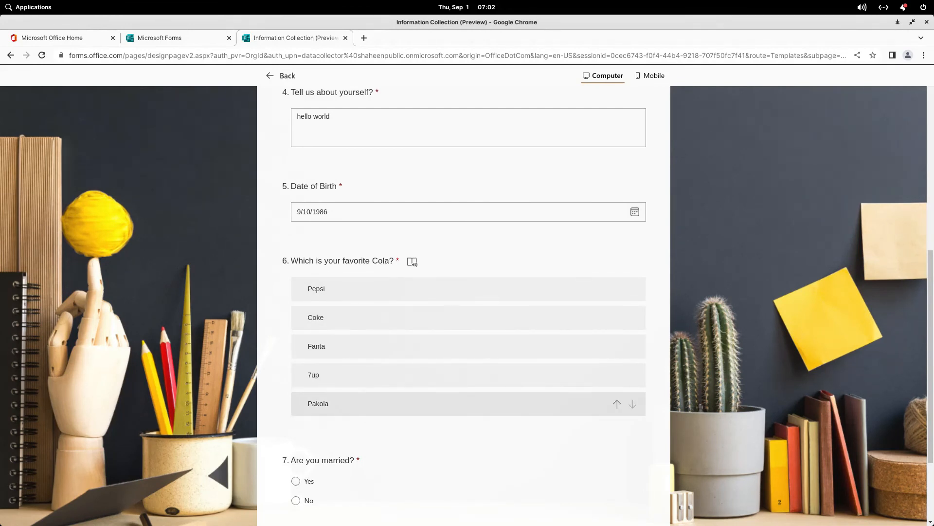
Step: Rank Pakola first and Coke second in the cola ranking question
{"action": "left_click", "coordinate": [616, 403]}
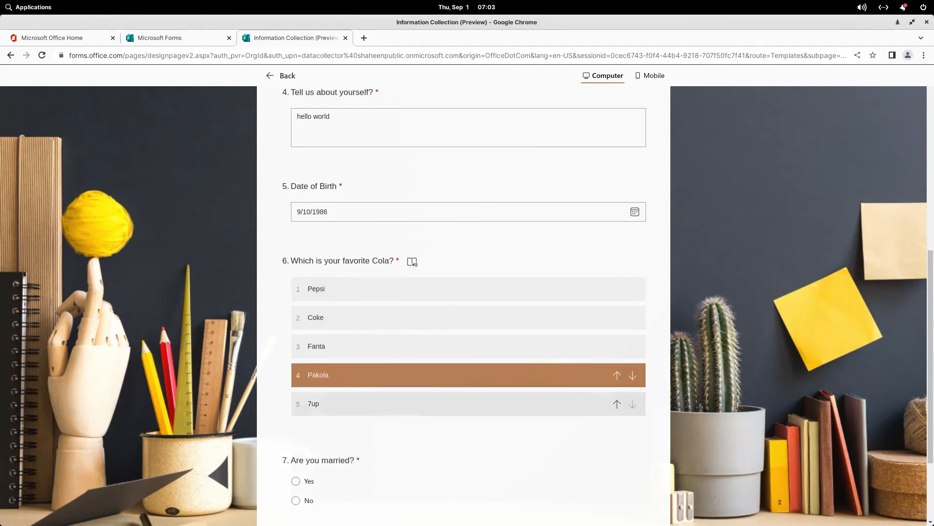
{"action": "left_click", "coordinate": [617, 375]}
{"action": "left_click", "coordinate": [617, 346]}
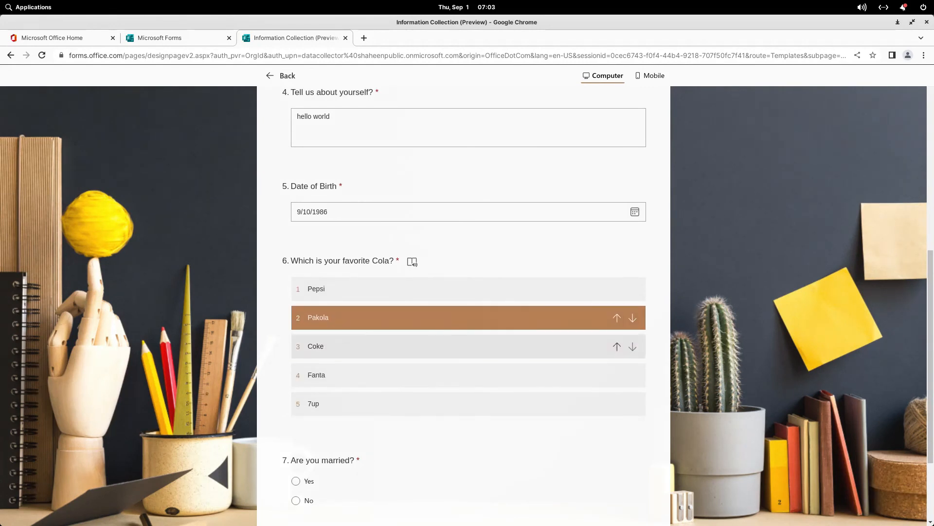
{"action": "left_click", "coordinate": [617, 317]}
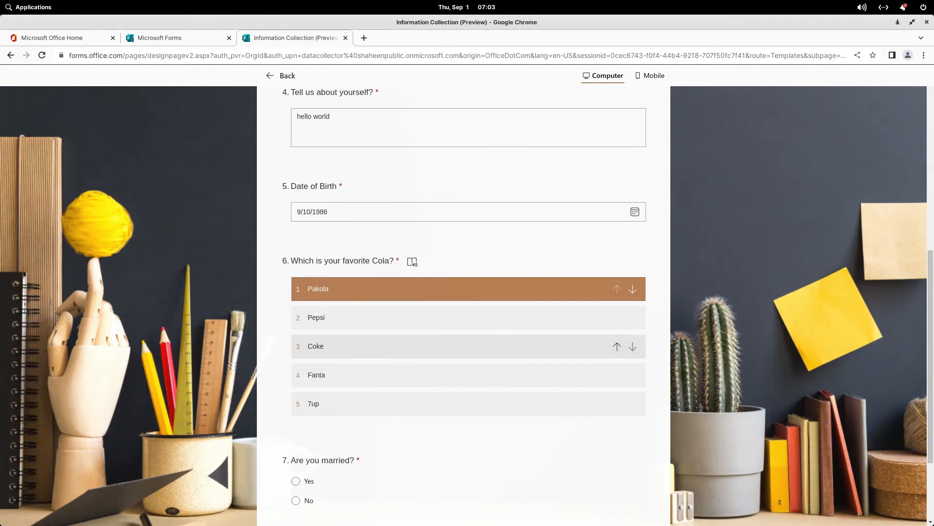
{"action": "left_click", "coordinate": [616, 346]}
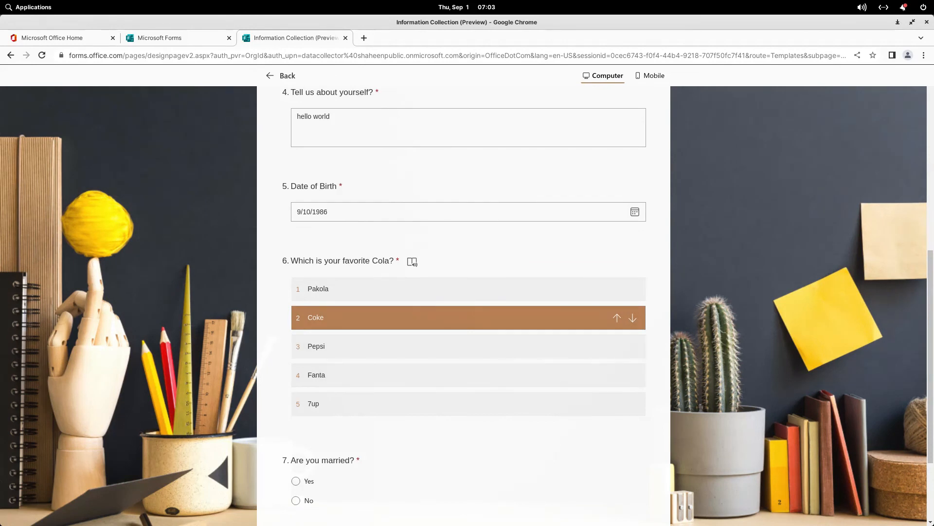
Step: Answer Yes to both the marriage and children questions, revealing Children Ages
{"action": "scroll", "coordinate": [617, 346], "scroll_direction": "down", "scroll_amount": 3}
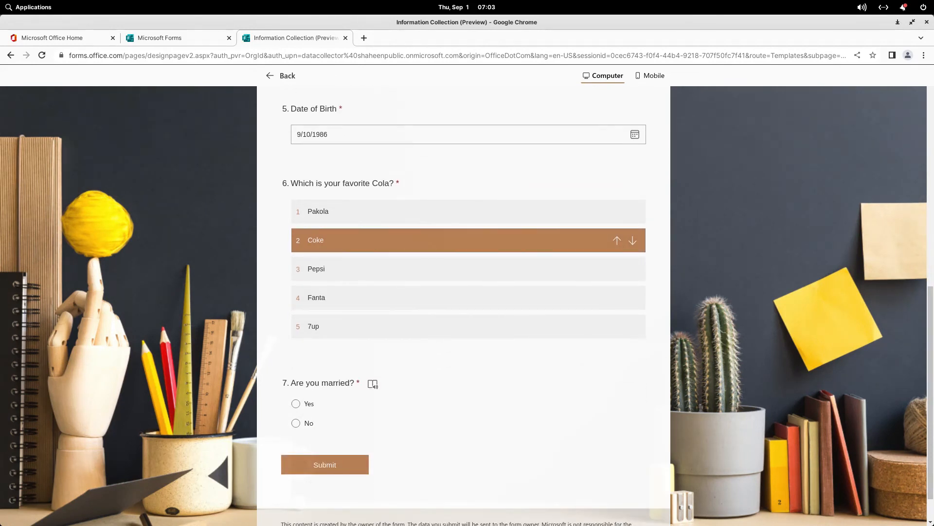
{"action": "left_click", "coordinate": [295, 422]}
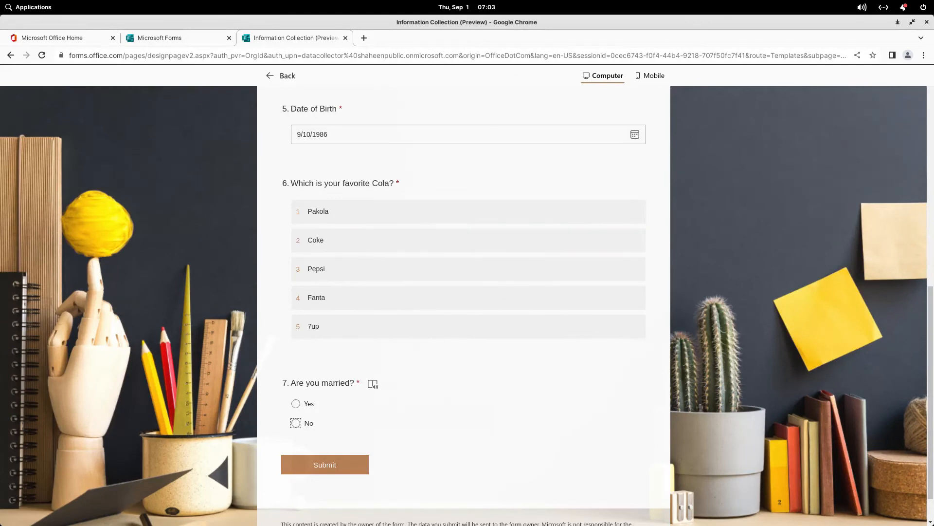
{"action": "scroll", "coordinate": [295, 423], "scroll_direction": "down", "scroll_amount": 4}
{"action": "scroll", "coordinate": [436, 410], "scroll_direction": "down", "scroll_amount": 2}
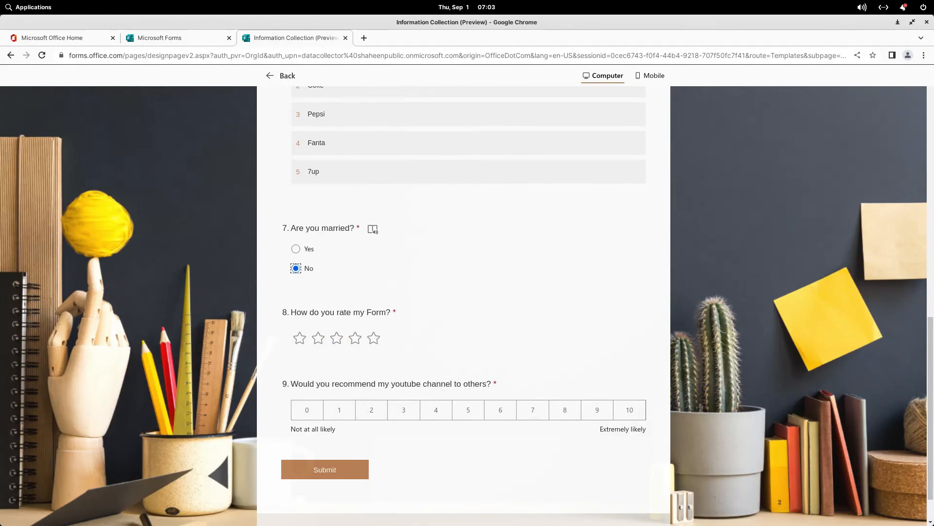
{"action": "left_click", "coordinate": [296, 249]}
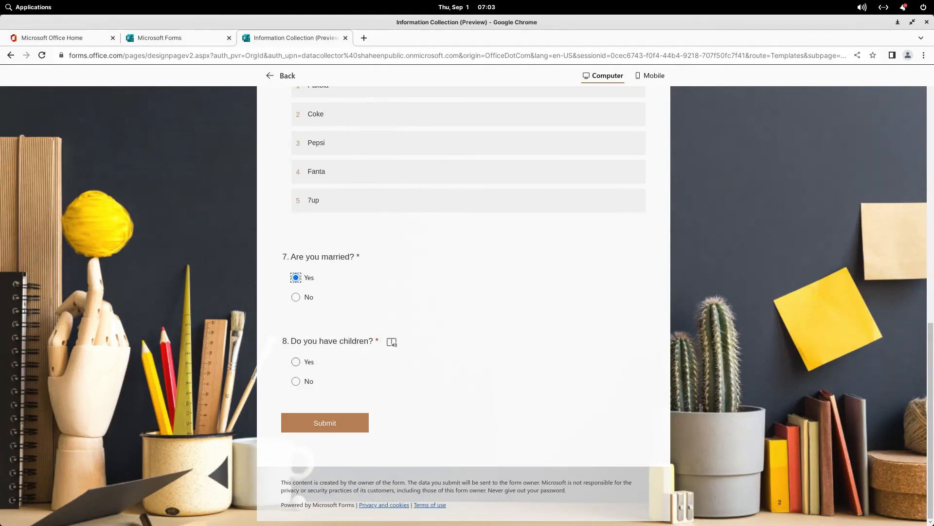
{"action": "left_click", "coordinate": [296, 381]}
{"action": "scroll", "coordinate": [296, 381], "scroll_direction": "down", "scroll_amount": 3}
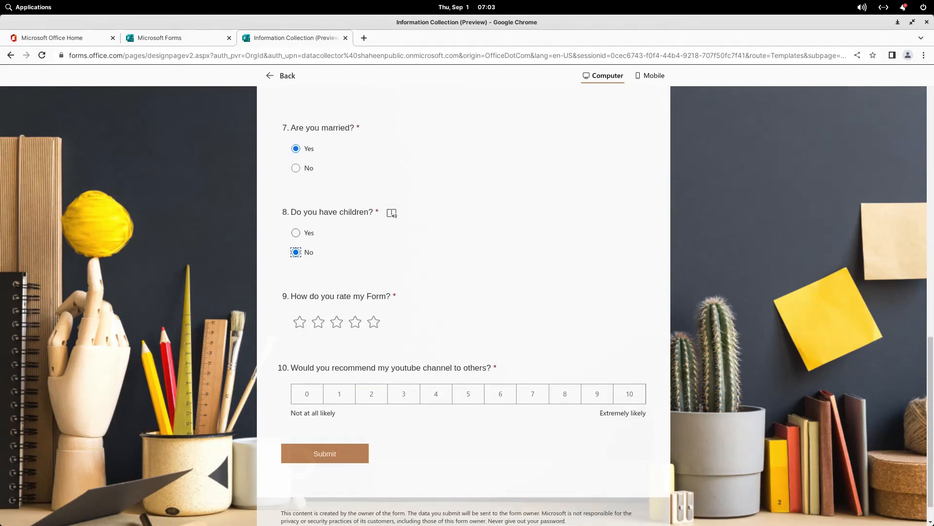
{"action": "left_click", "coordinate": [296, 232]}
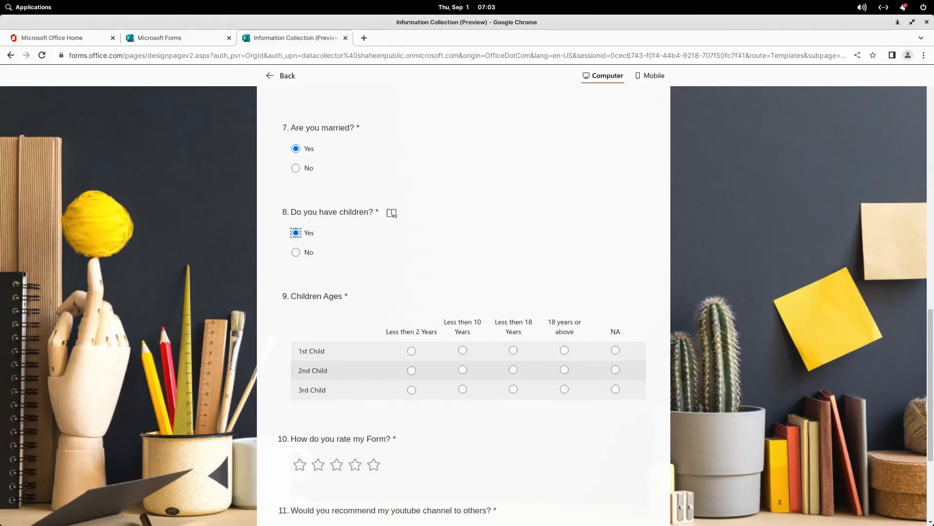
{"action": "scroll", "coordinate": [463, 292], "scroll_direction": "down", "scroll_amount": 3}
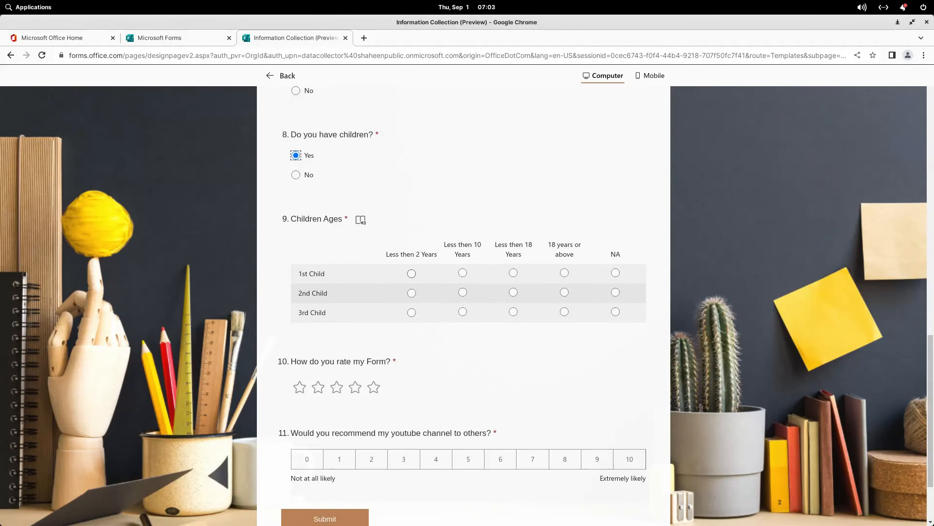
Step: Set Children Ages: 1st child Less then 18 Years, 2nd Less then 10 Years, 3rd NA
{"action": "left_click", "coordinate": [513, 273]}
{"action": "left_click", "coordinate": [462, 292]}
{"action": "left_click", "coordinate": [615, 312]}
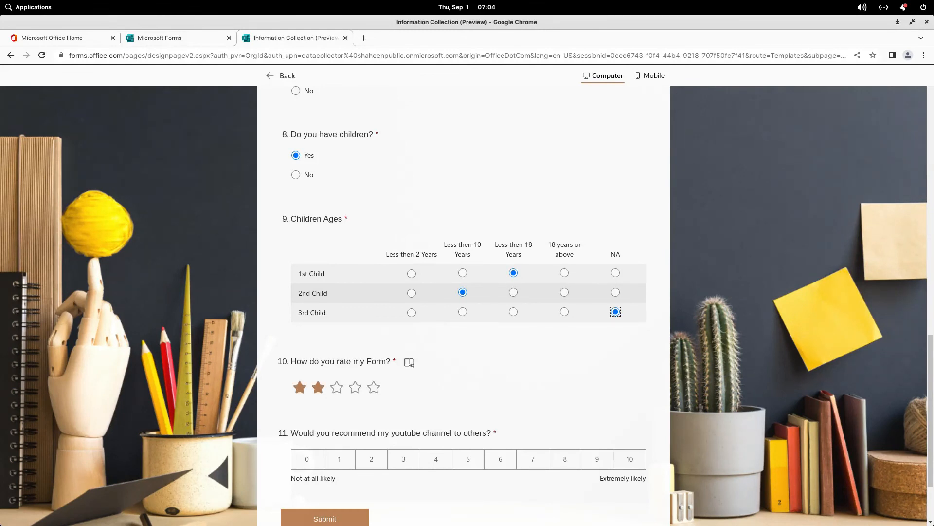
Step: Give a three-star rating and an 8 recommendation, then submit the test response
{"action": "left_click", "coordinate": [336, 387]}
{"action": "scroll", "coordinate": [355, 387], "scroll_direction": "down", "scroll_amount": 2}
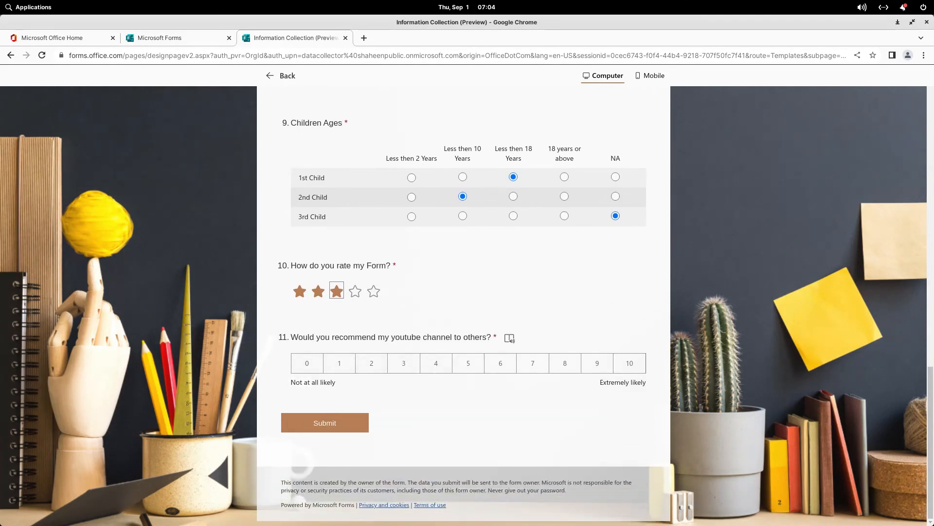
{"action": "left_click", "coordinate": [565, 364]}
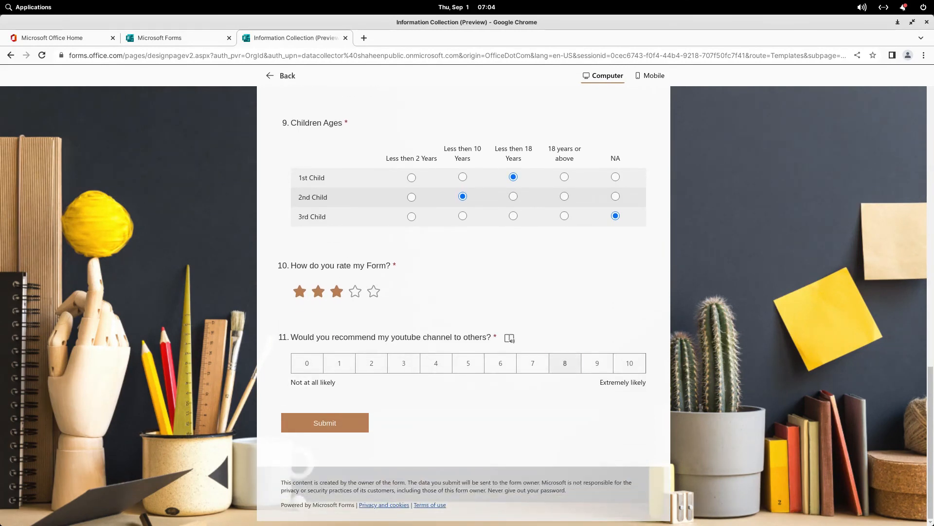
{"action": "left_click", "coordinate": [325, 423]}
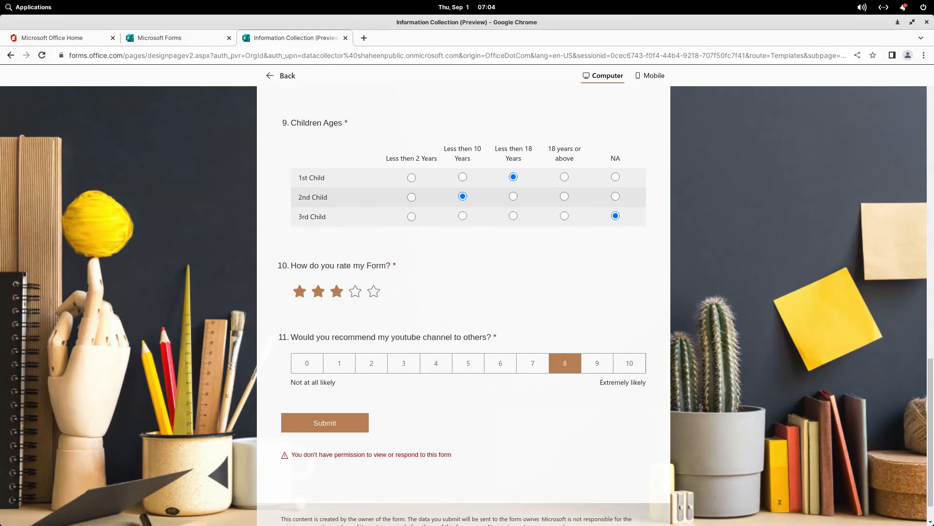
{"action": "scroll", "coordinate": [464, 306], "scroll_direction": "up", "scroll_amount": 20}
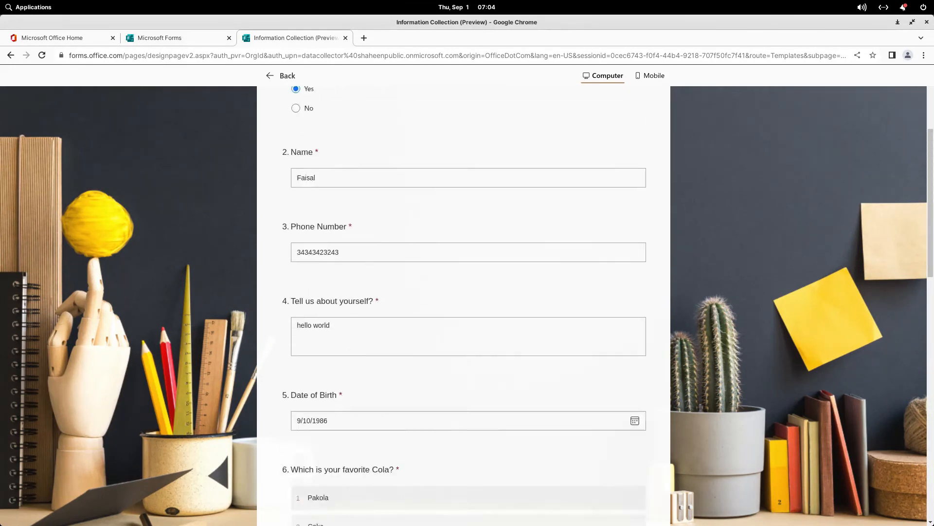
{"action": "scroll", "coordinate": [464, 306], "scroll_direction": "up", "scroll_amount": 4}
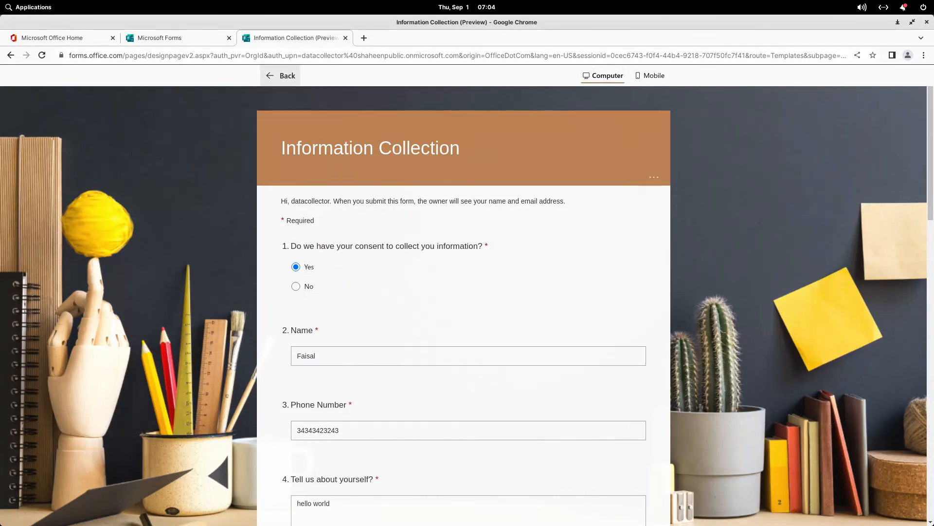
Step: Back in the editor, set 'Anyone can respond' and copy a shortened response link
{"action": "left_click", "coordinate": [281, 76]}
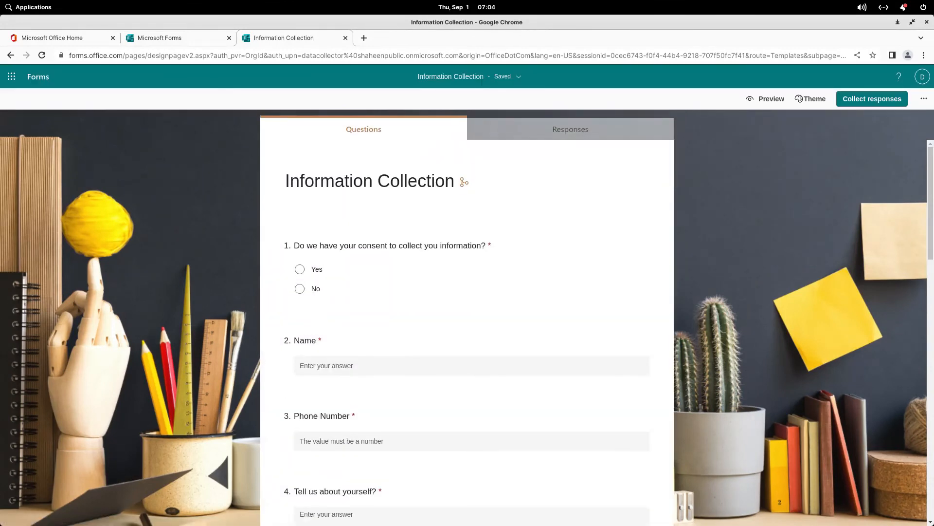
{"action": "left_click", "coordinate": [872, 99]}
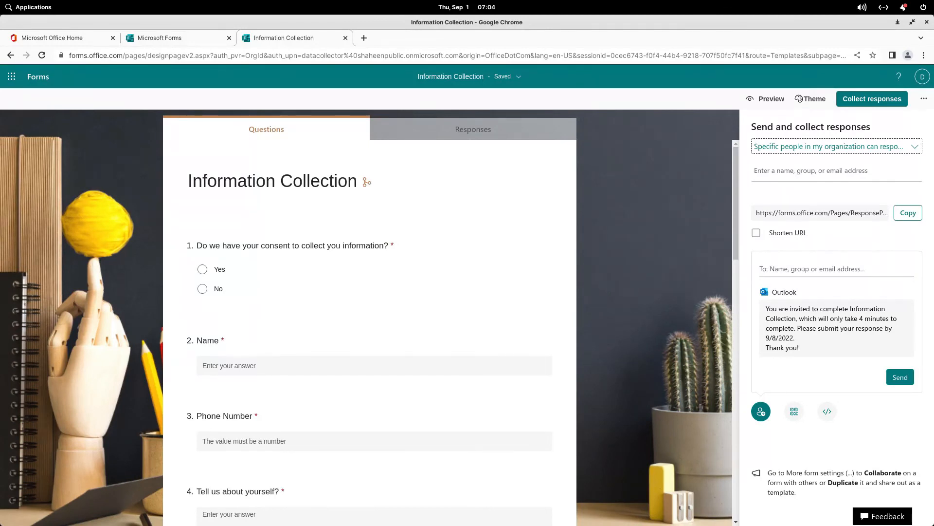
{"action": "left_click", "coordinate": [836, 146]}
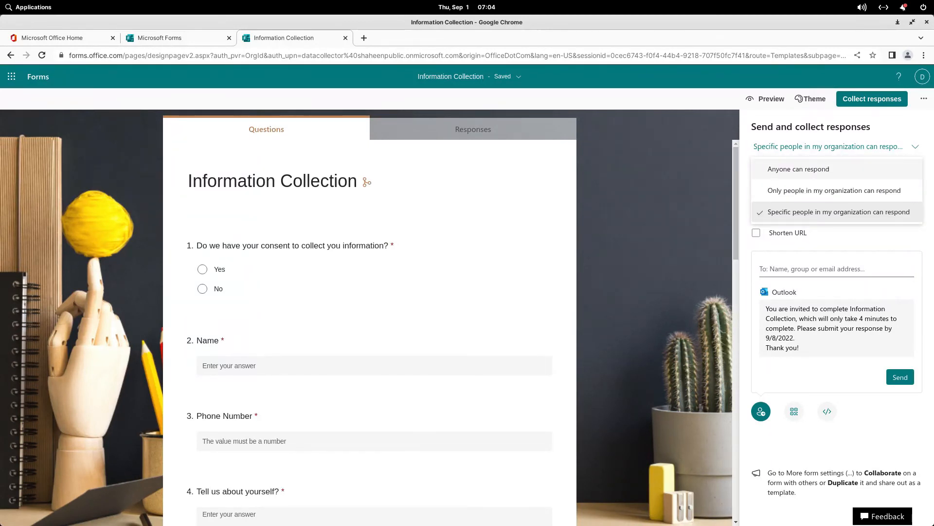
{"action": "left_click", "coordinate": [798, 169]}
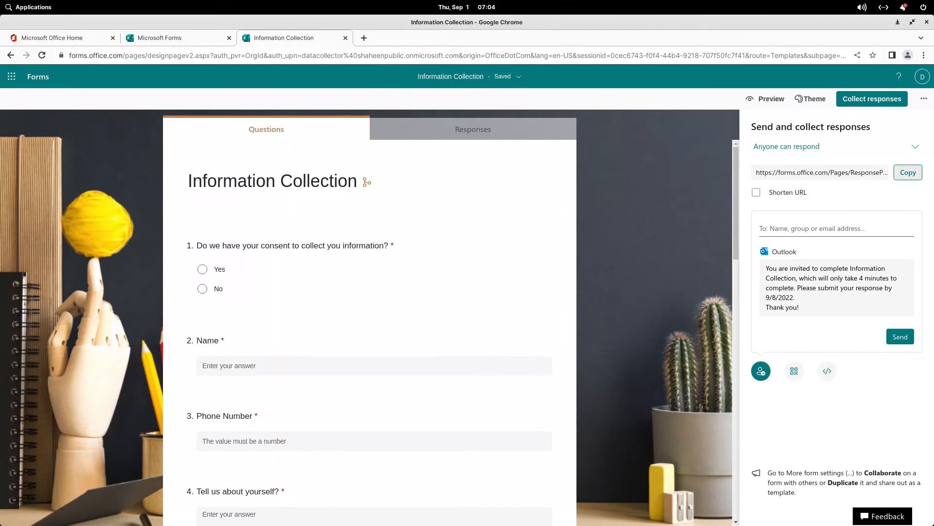
{"action": "left_click", "coordinate": [756, 192]}
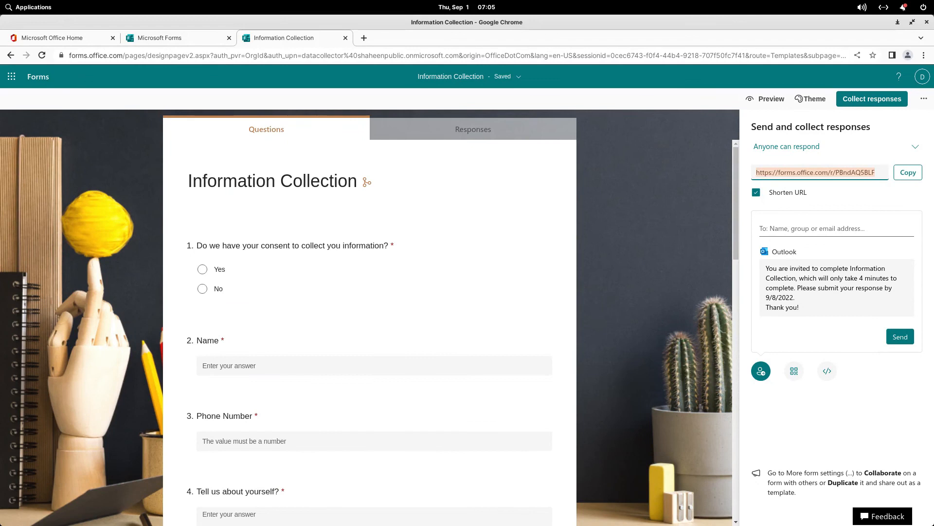
{"action": "left_click", "coordinate": [908, 172]}
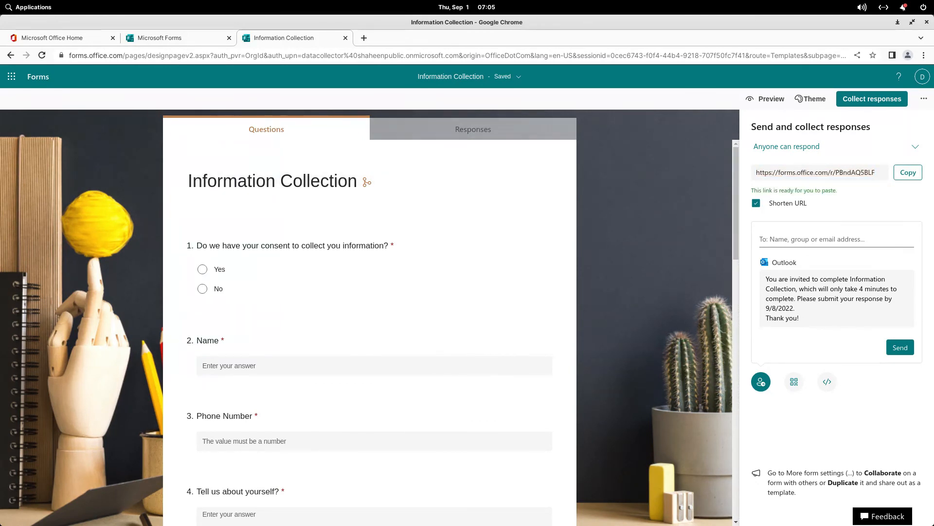
{"action": "scroll", "coordinate": [369, 317], "scroll_direction": "down", "scroll_amount": 5}
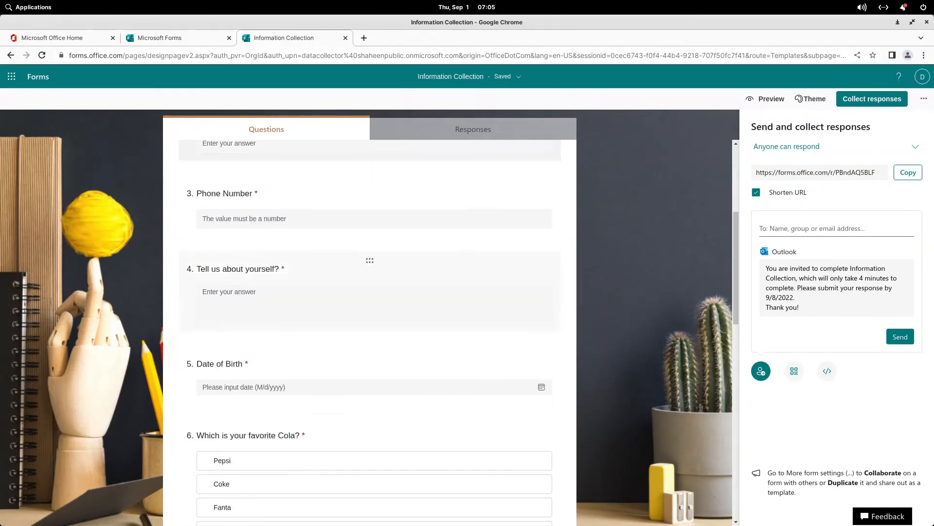
{"action": "scroll", "coordinate": [369, 292], "scroll_direction": "down", "scroll_amount": 13}
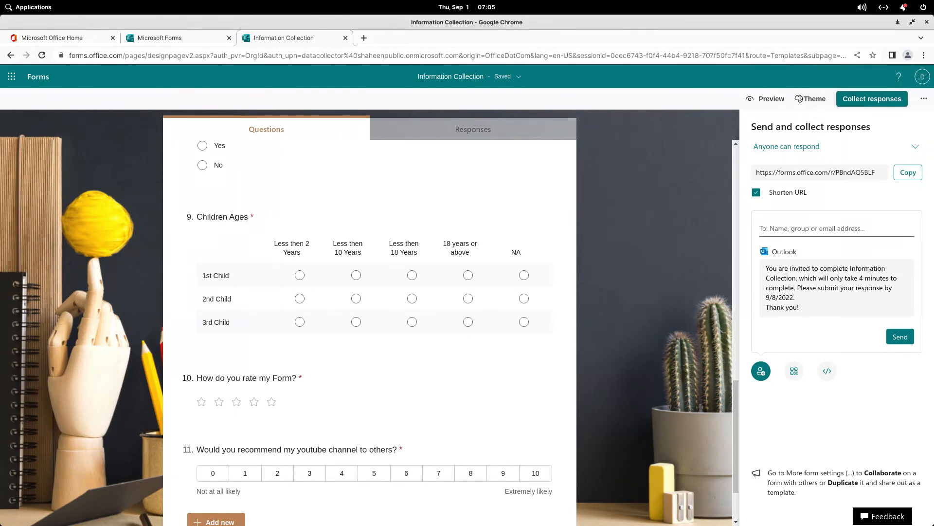
{"action": "scroll", "coordinate": [369, 316], "scroll_direction": "up", "scroll_amount": 4}
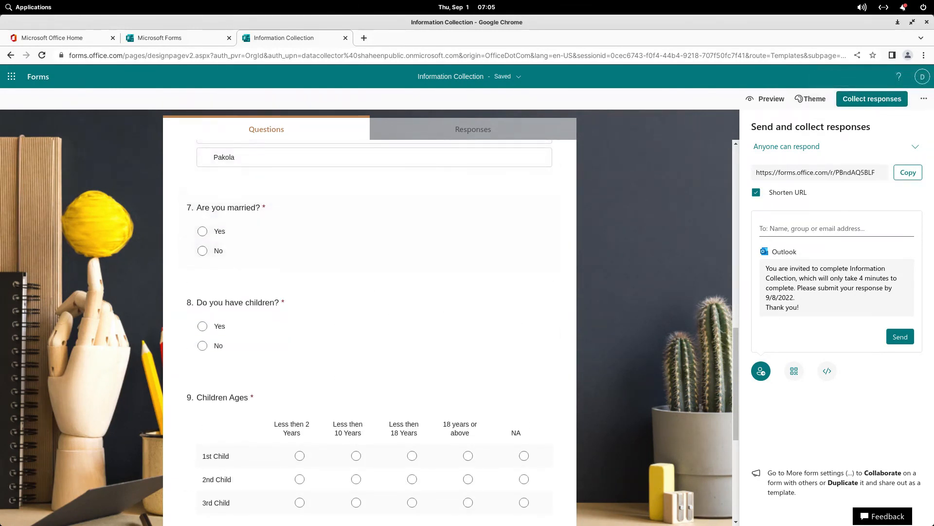
{"action": "scroll", "coordinate": [370, 317], "scroll_direction": "up", "scroll_amount": 10}
{"action": "scroll", "coordinate": [369, 423], "scroll_direction": "up", "scroll_amount": 4}
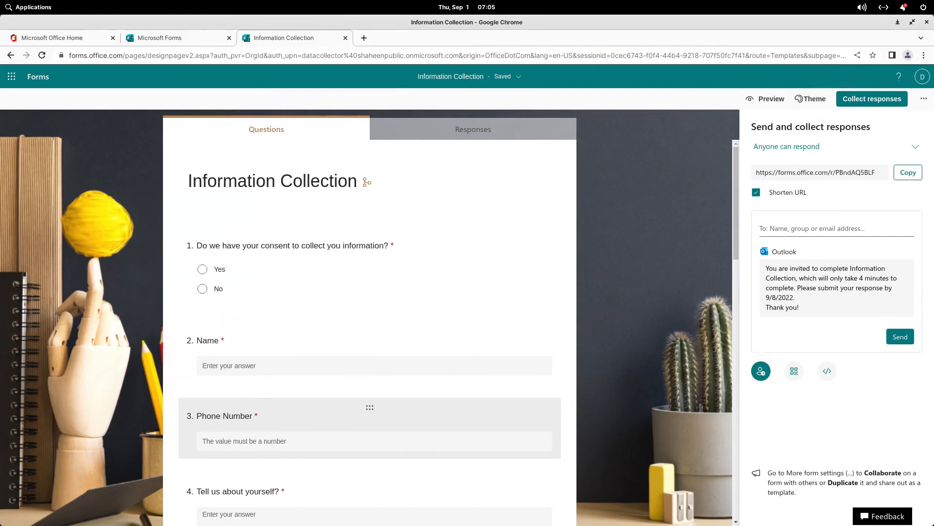